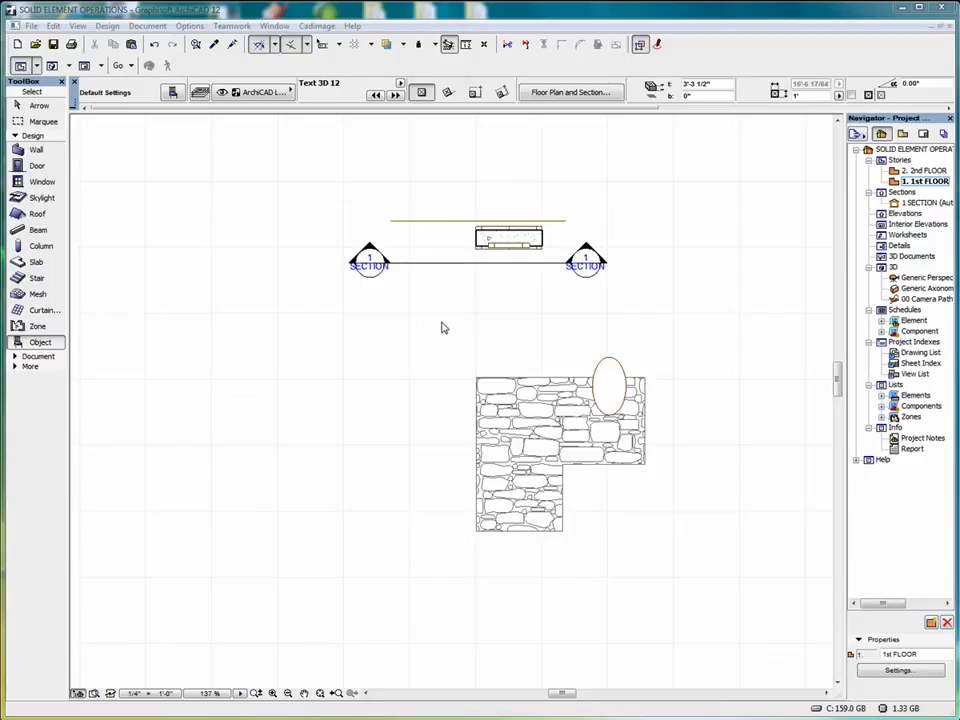
Enclose the L-shaped stone slab and the overlapping ellipsoid in a marquee and show only that area in 3D
key("m")
left_click(425, 336)
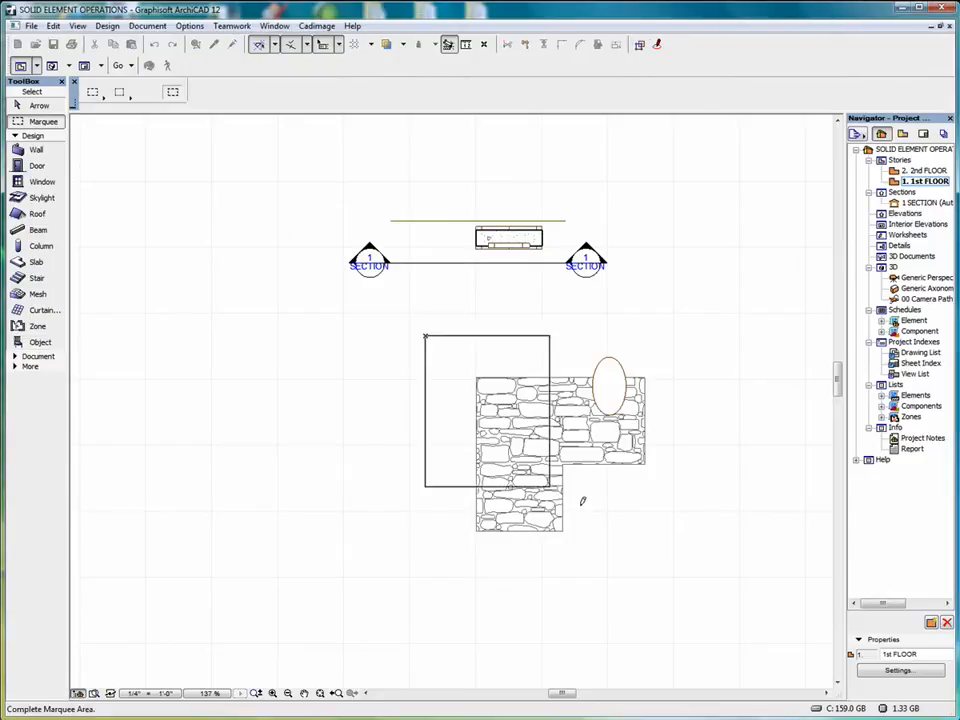
left_click(699, 565)
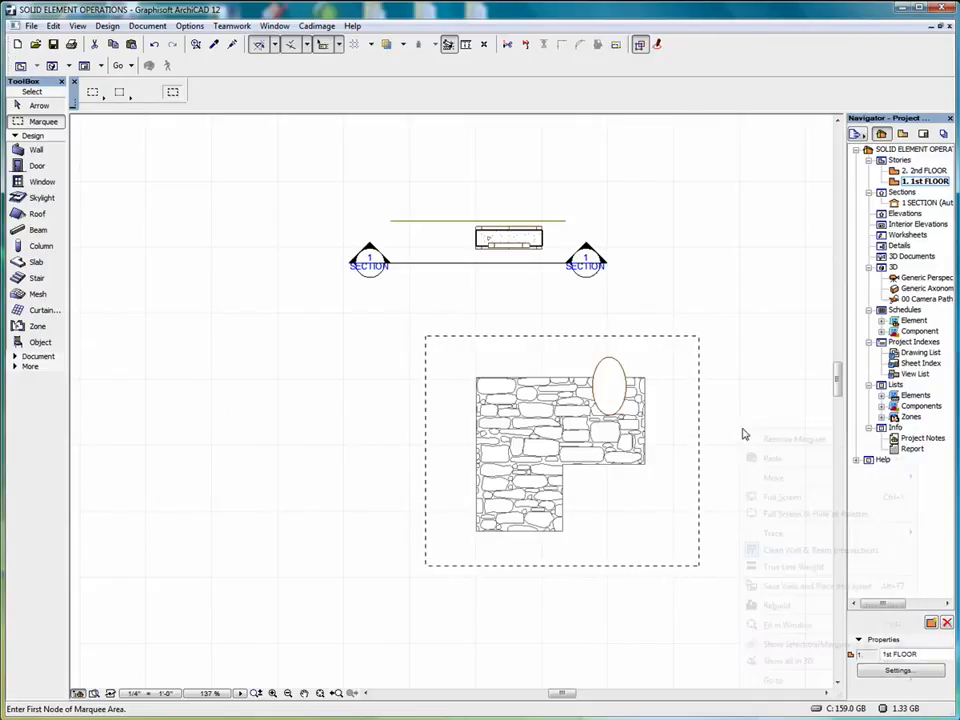
right_click(745, 432)
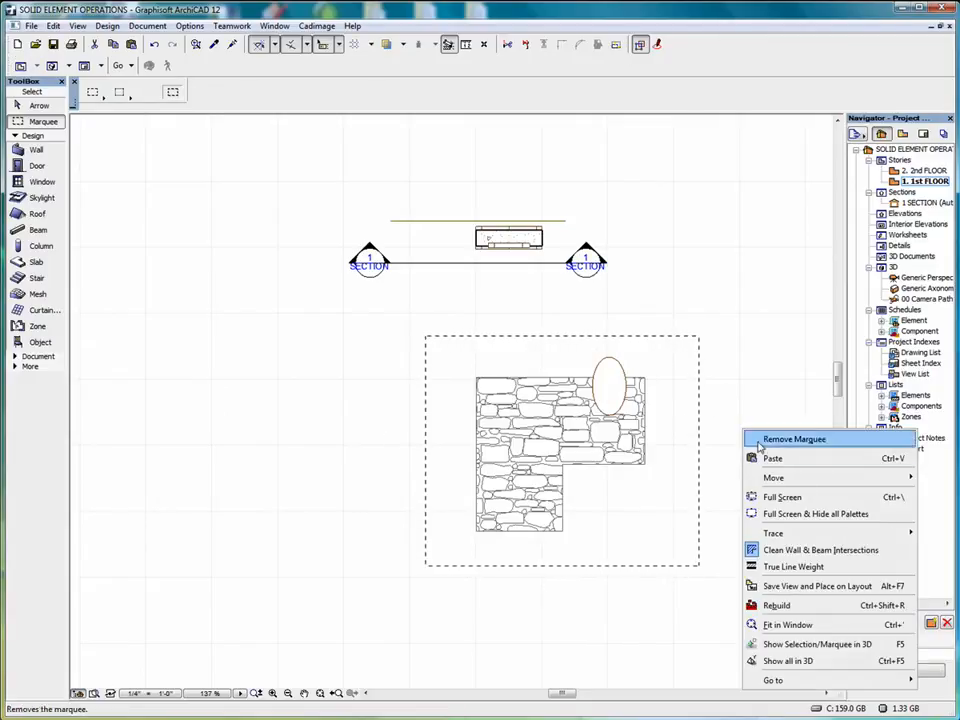
left_click(801, 645)
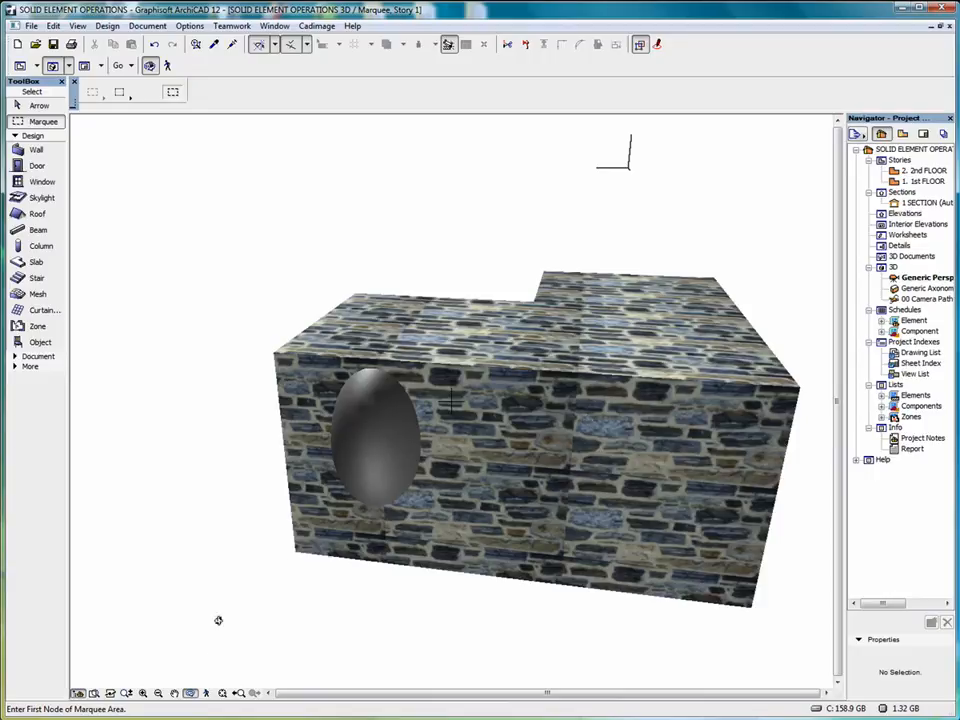
left_click(191, 695)
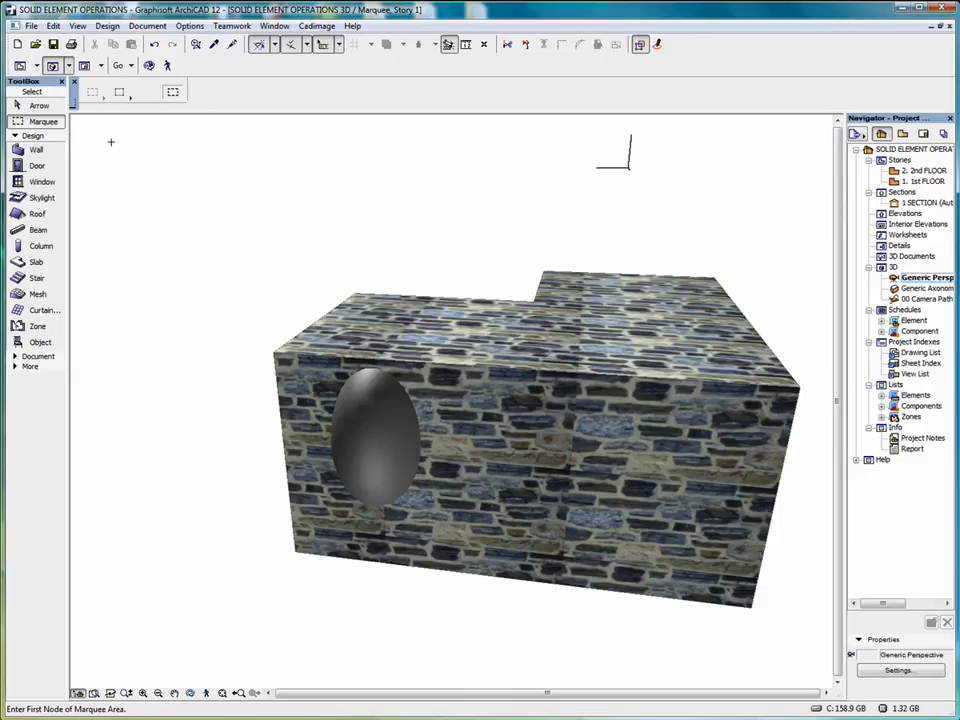
Inspect the slab and the ellipsoid by selecting each, and check the ellipsoid's object settings and its place in the Basic Shapes 12 library
left_click(37, 105)
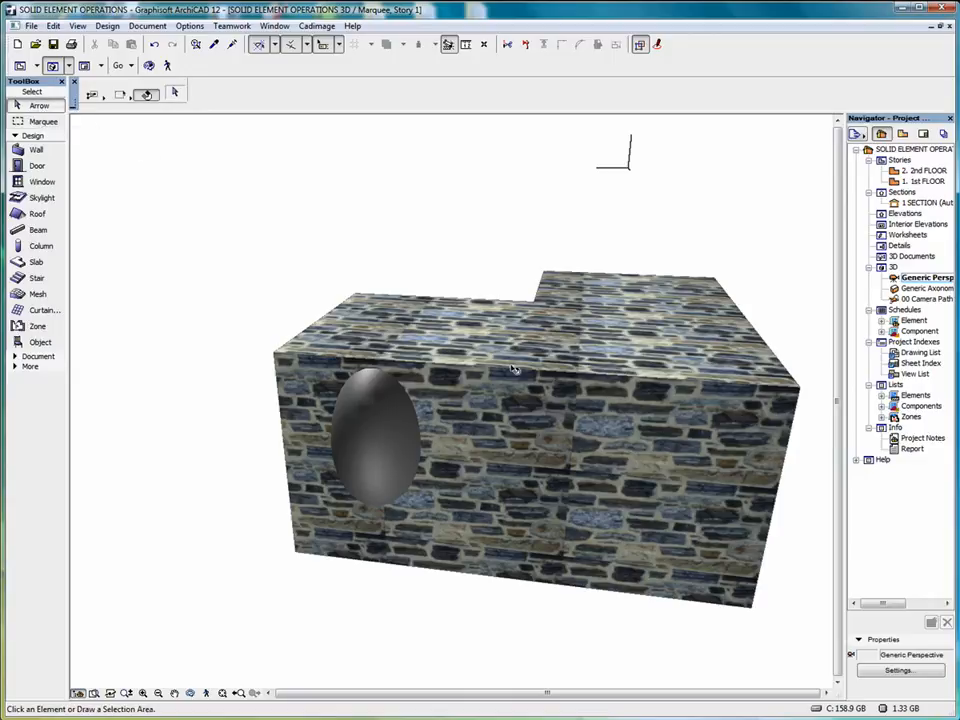
left_click(512, 366)
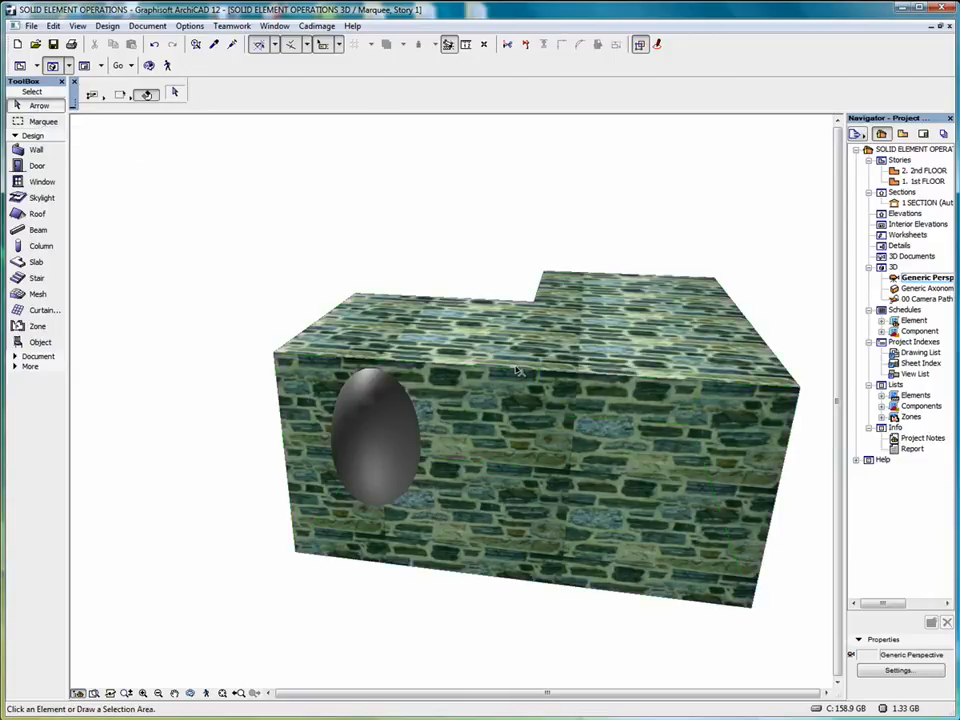
right_click(476, 215)
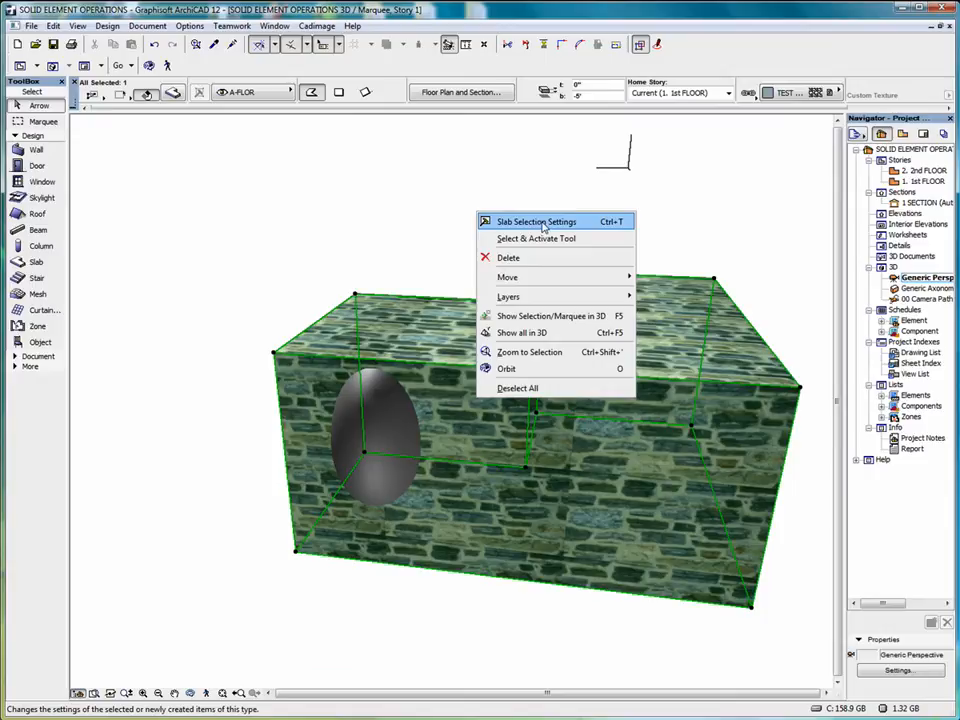
left_click(500, 189)
left_click(386, 418)
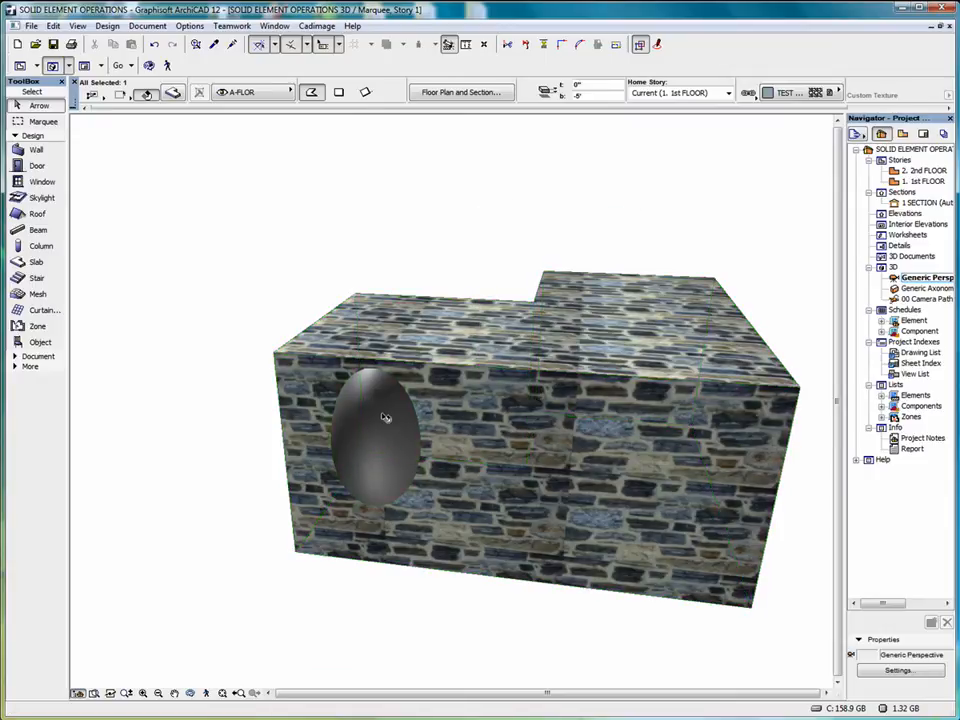
right_click(427, 199)
left_click(483, 209)
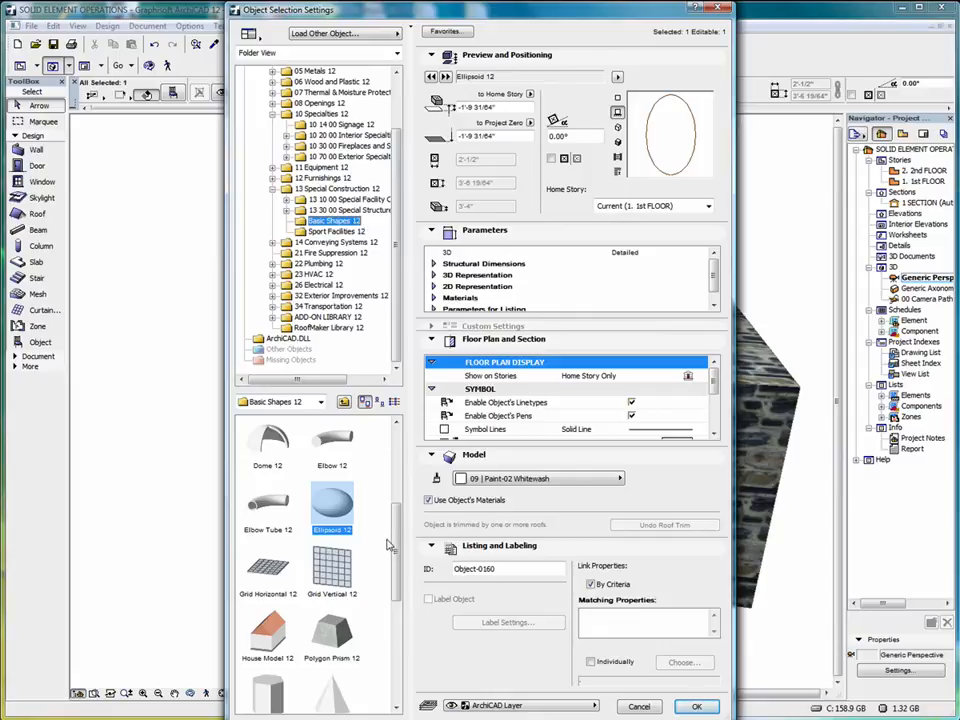
mouse_move(396, 546)
left_mouse_down()
mouse_move(395, 484)
mouse_move(396, 678)
mouse_move(394, 442)
mouse_move(388, 549)
left_mouse_up()
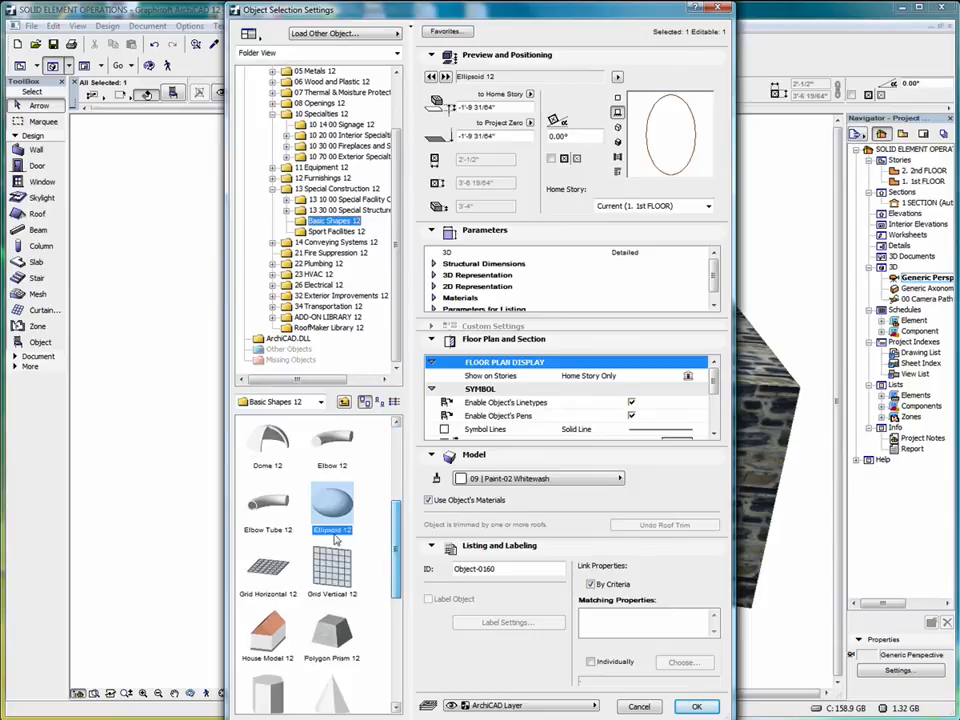
left_click(719, 12)
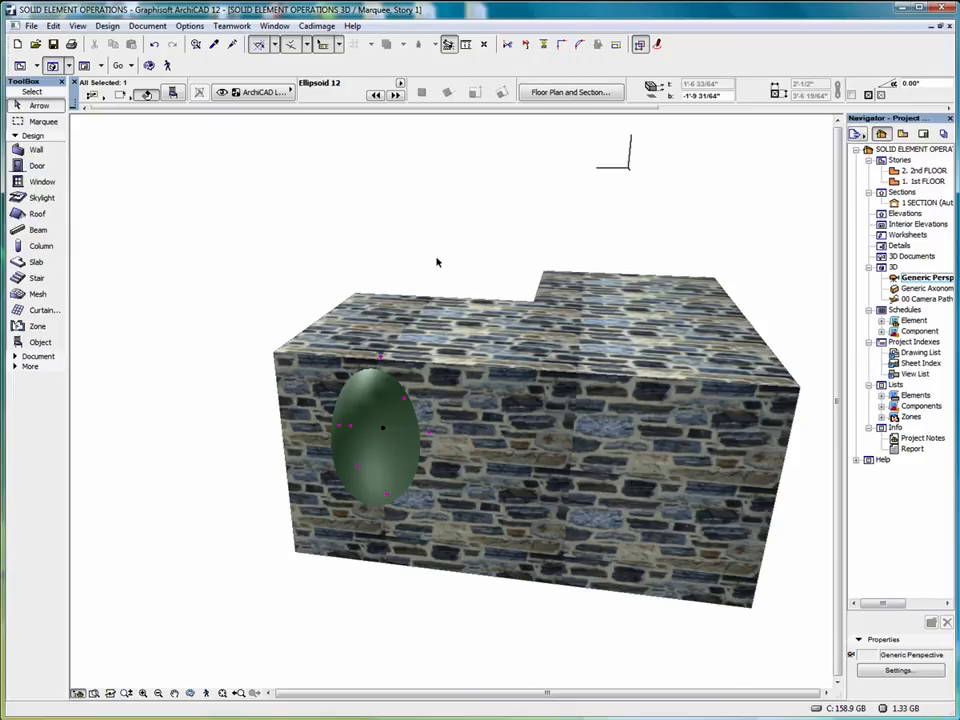
Open Solid Element Operations and place its window beside the visible face of the slab
left_click(108, 27)
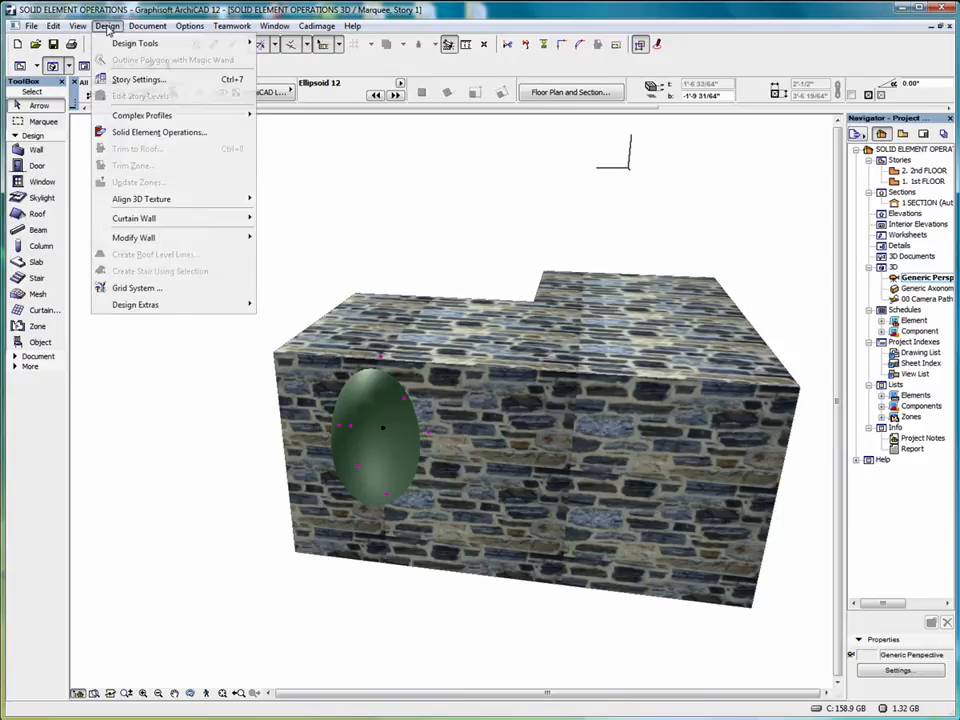
left_click(150, 135)
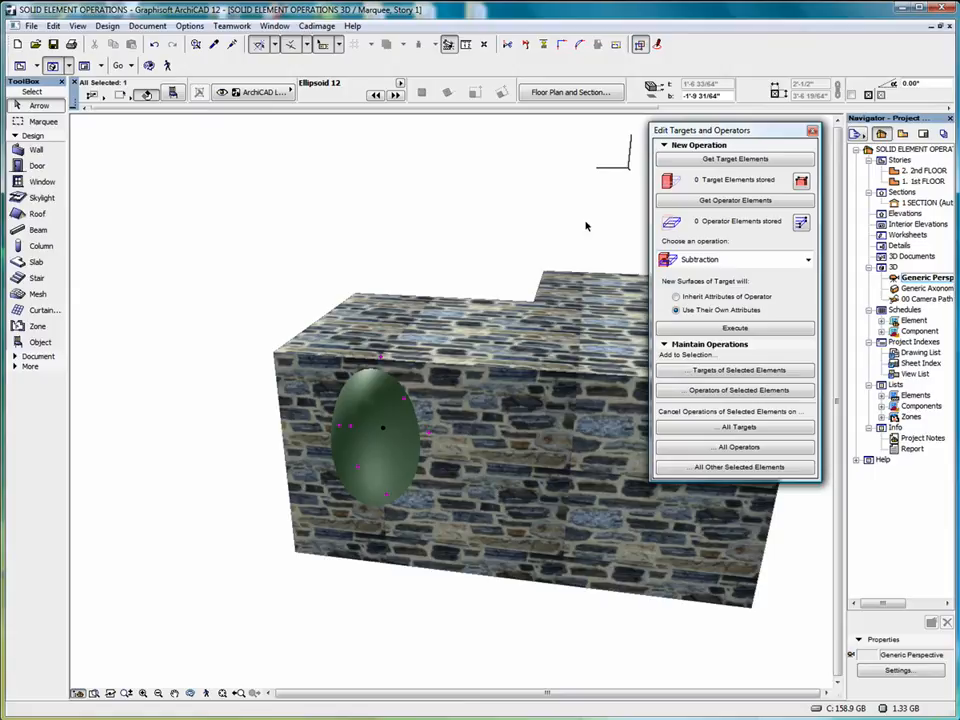
left_click_drag(768, 131, 758, 140)
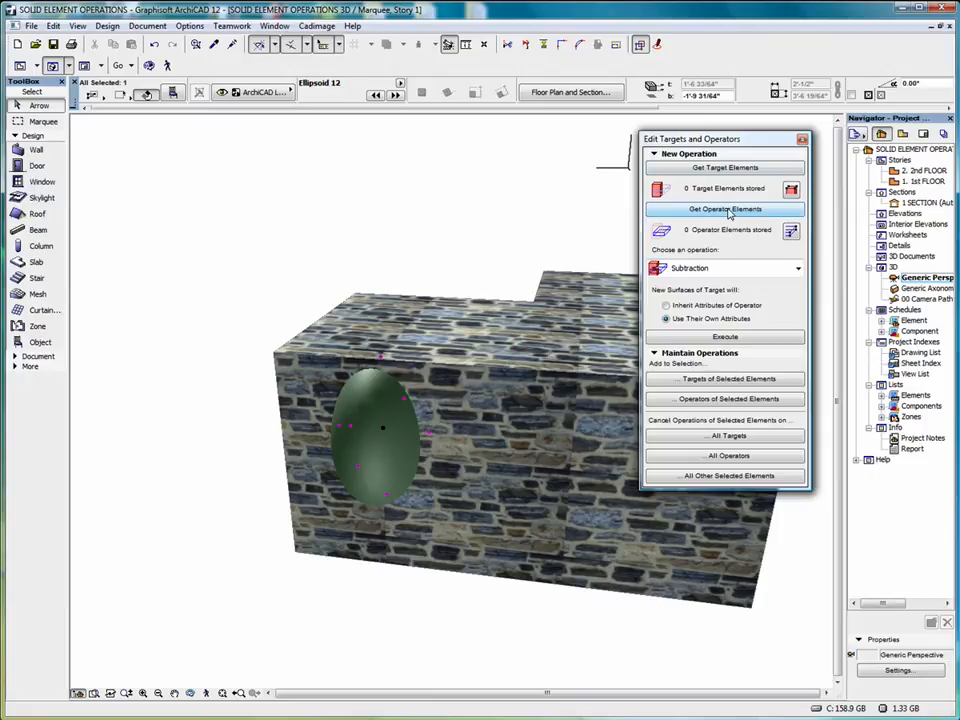
Examine which operation types Solid Element Operations offers for the slab as target and the ellipsoid as operator
left_click(496, 353)
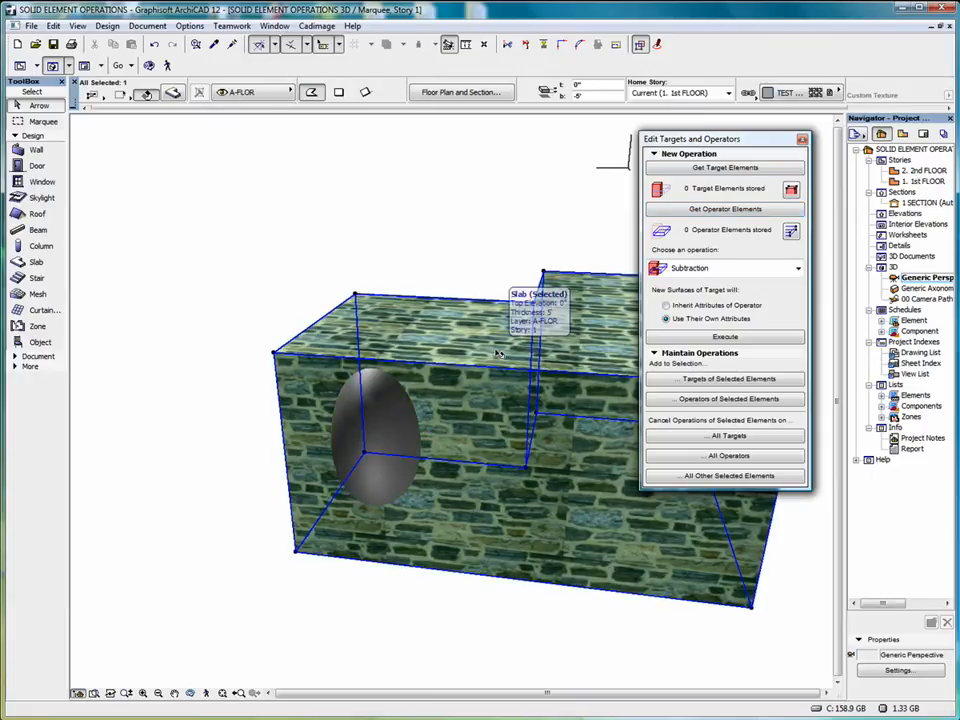
left_click(386, 405)
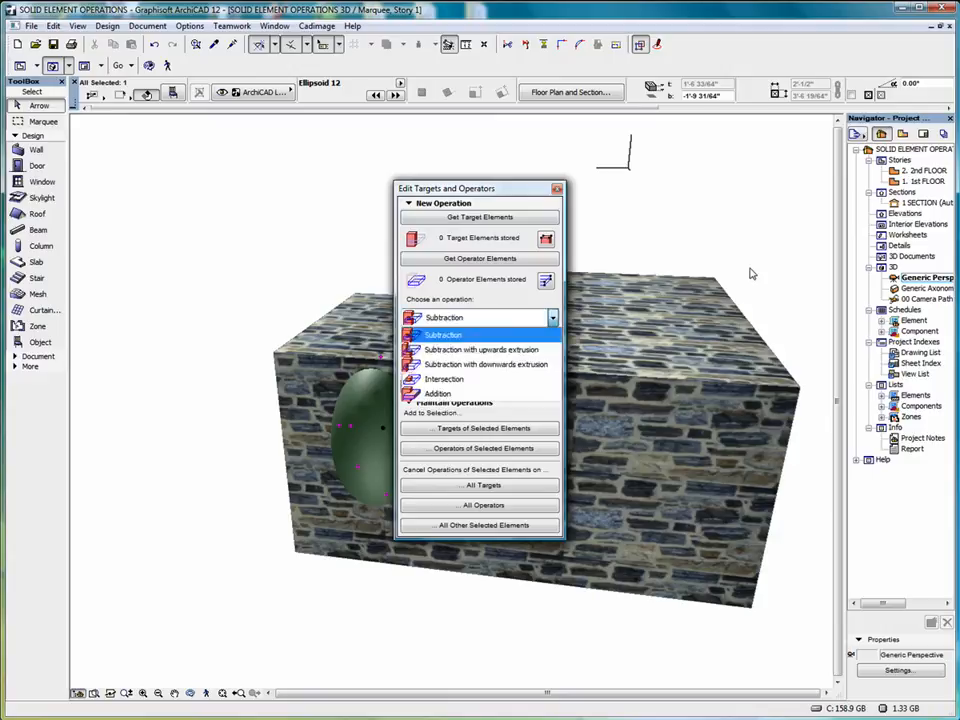
left_click(553, 318)
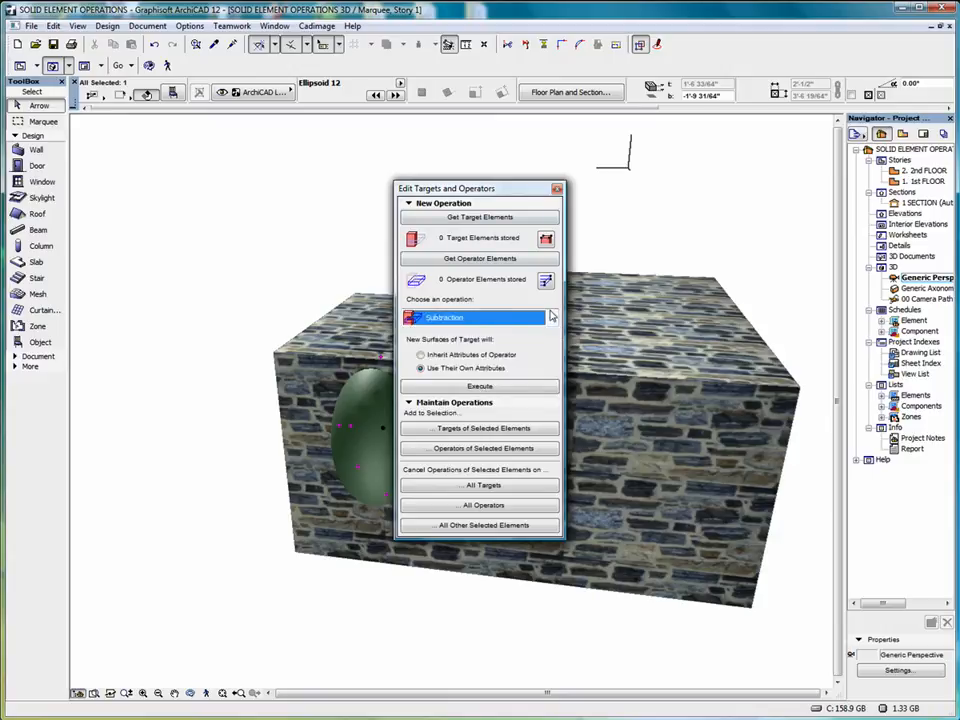
left_click(488, 318)
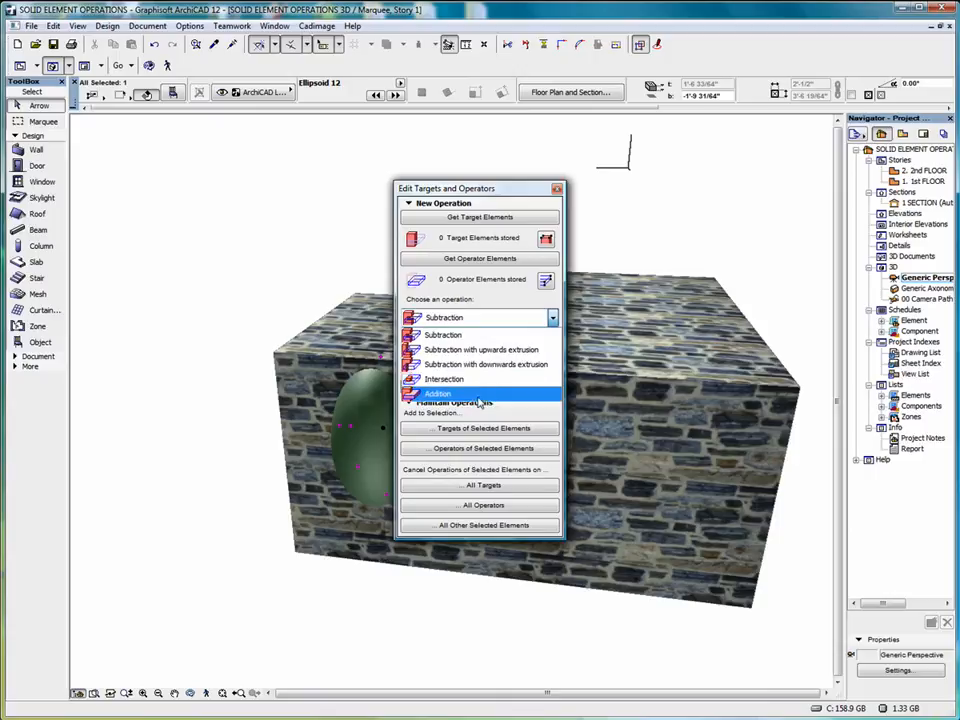
left_click(551, 189)
left_click_drag(551, 189, 752, 147)
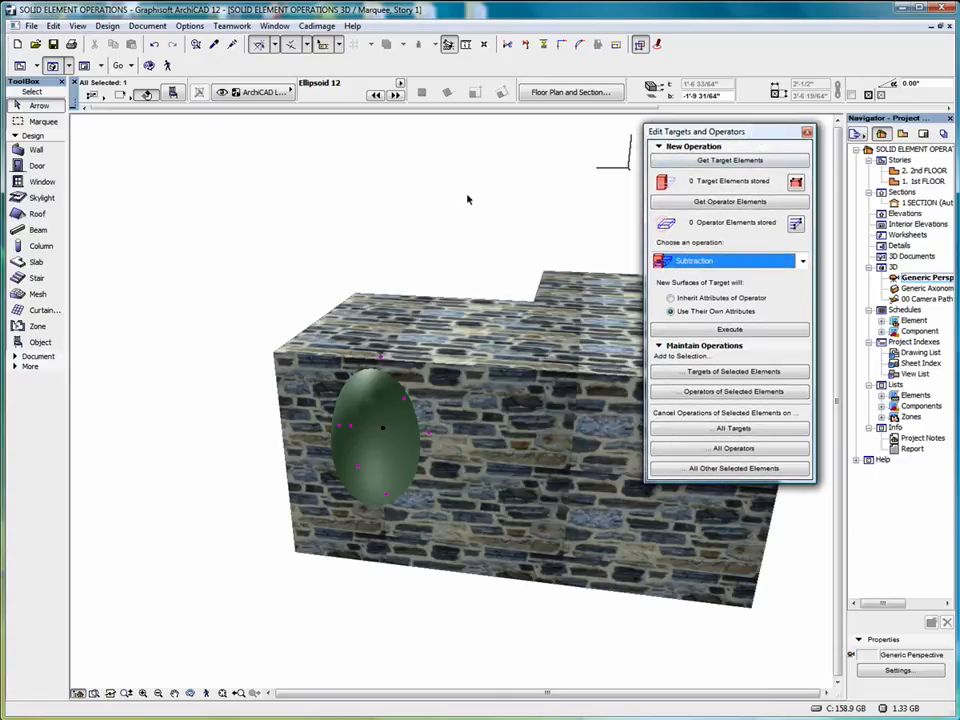
Subtract the ellipsoid from the stone slab, with the slab as target, the ellipsoid as operator and new surfaces using their own attributes
left_click(527, 340)
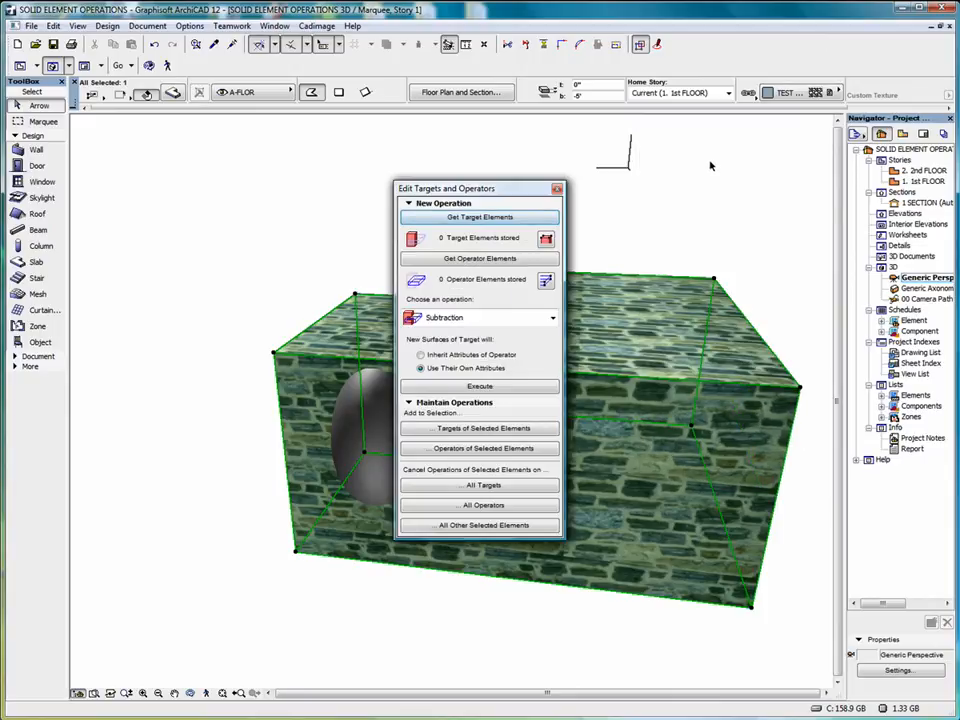
left_click(485, 218)
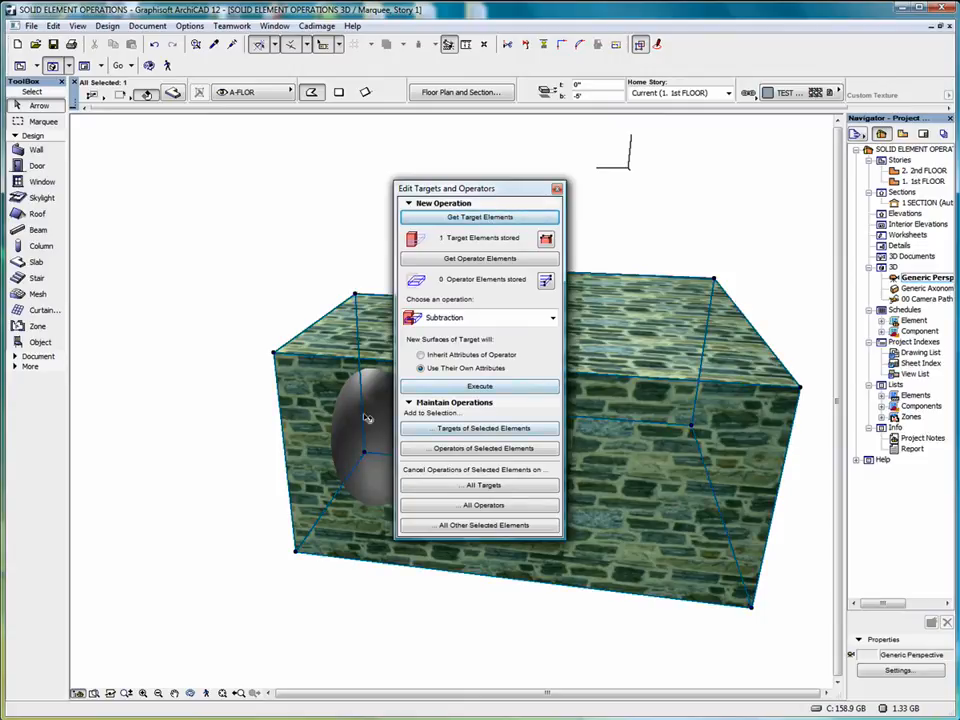
left_click(393, 458)
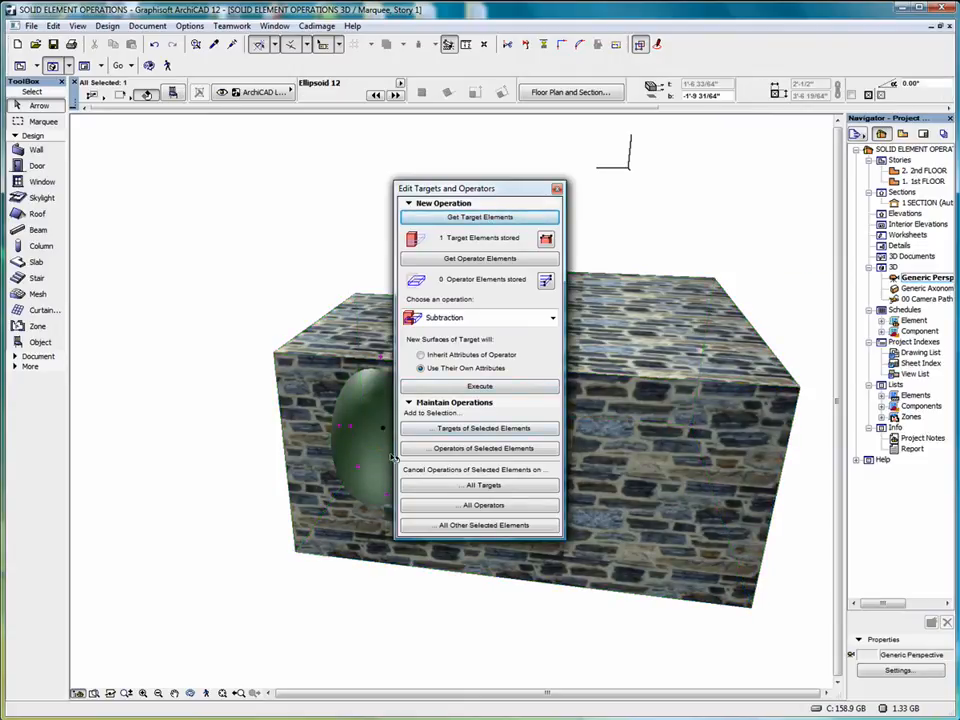
left_click(470, 261)
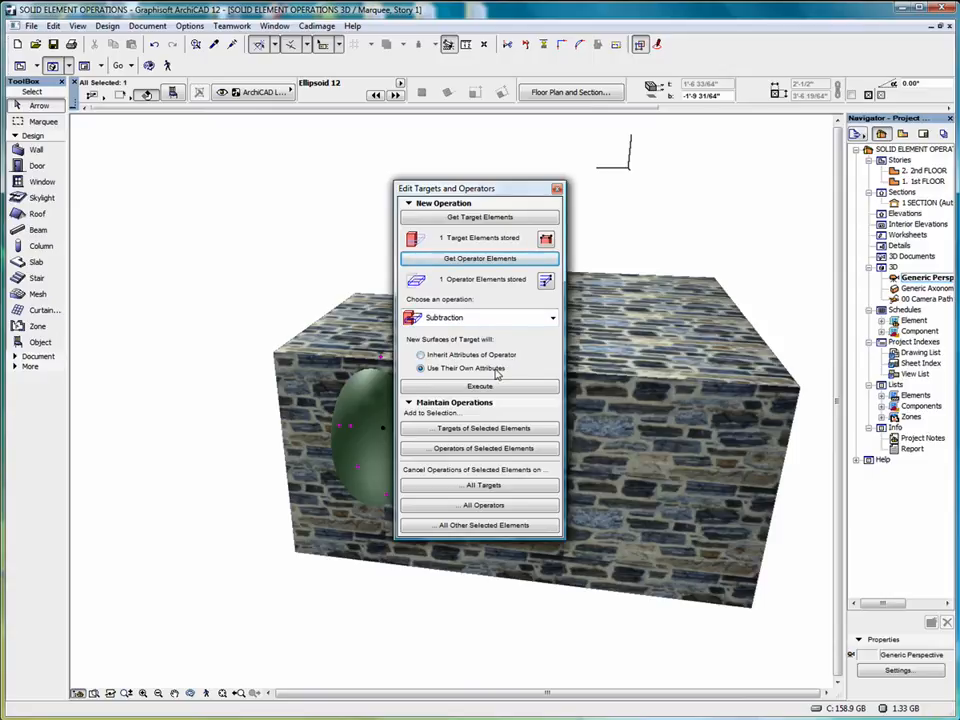
left_click(474, 387)
Show the Quick Layers palette and place it clear of the model
left_click(275, 26)
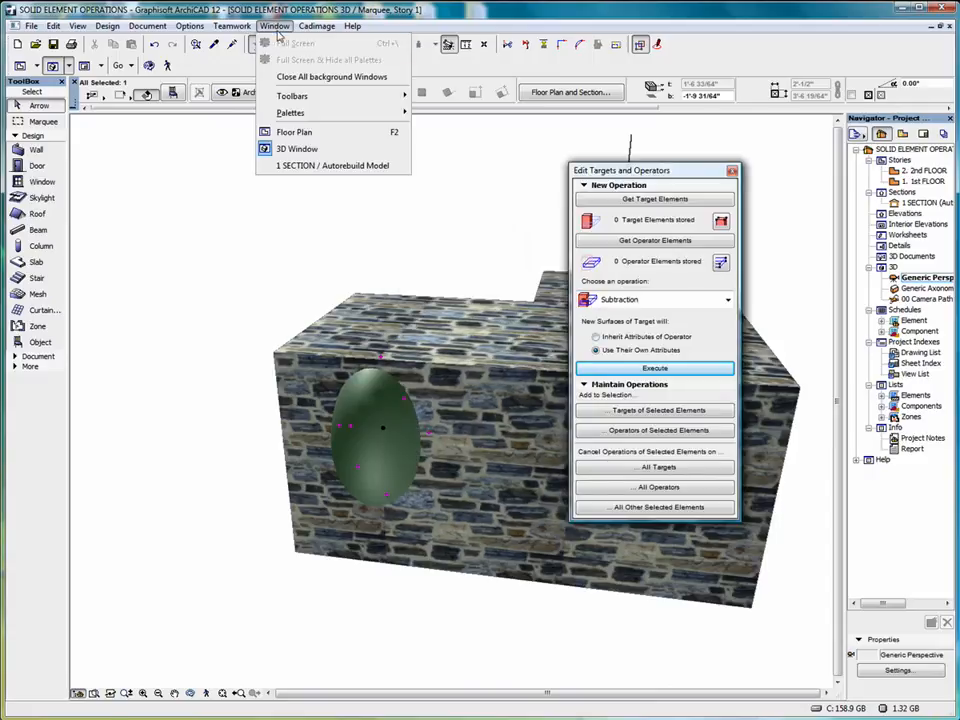
mouse_move(328, 113)
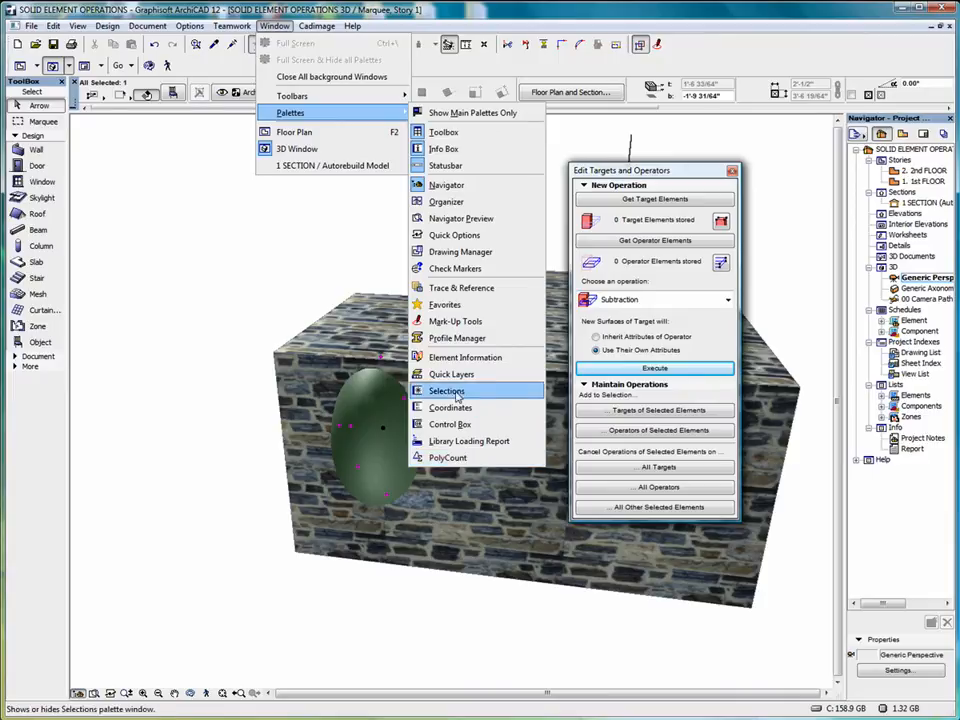
left_click(452, 374)
left_click_drag(318, 296, 639, 136)
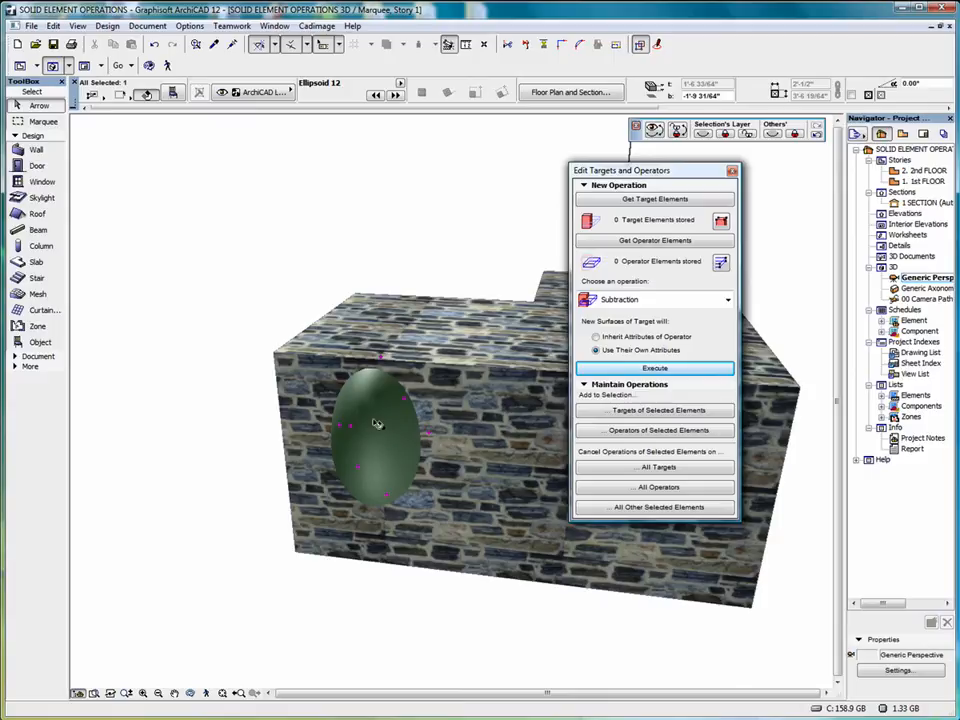
Move the ellipsoid to the A-NPLT-SEO layer and hide that layer to view the cavity in the slab
left_click(289, 92)
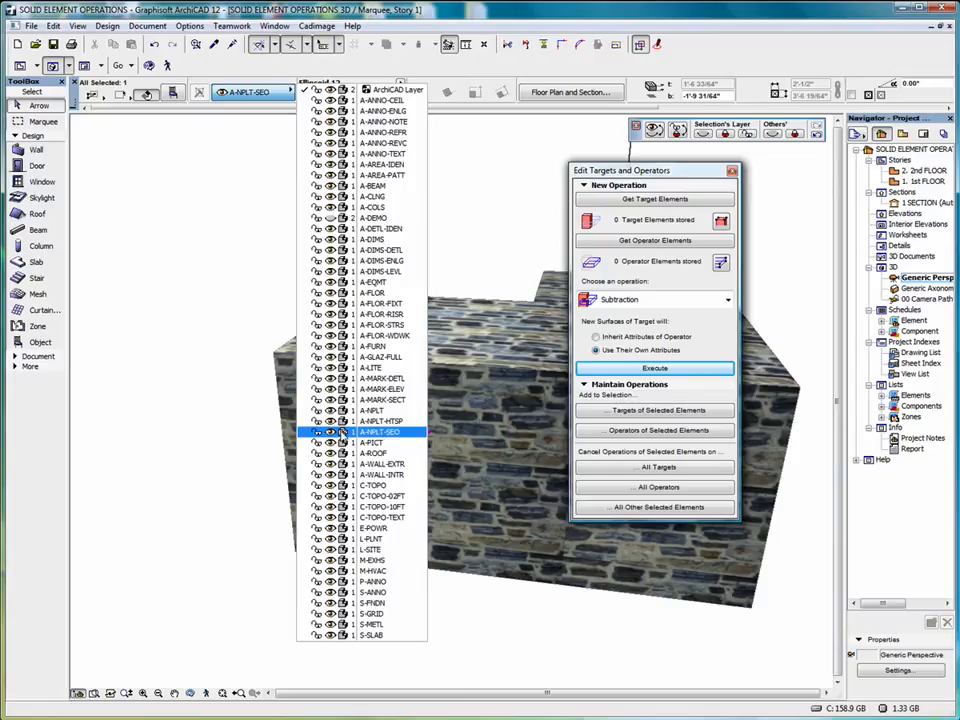
left_click(373, 434)
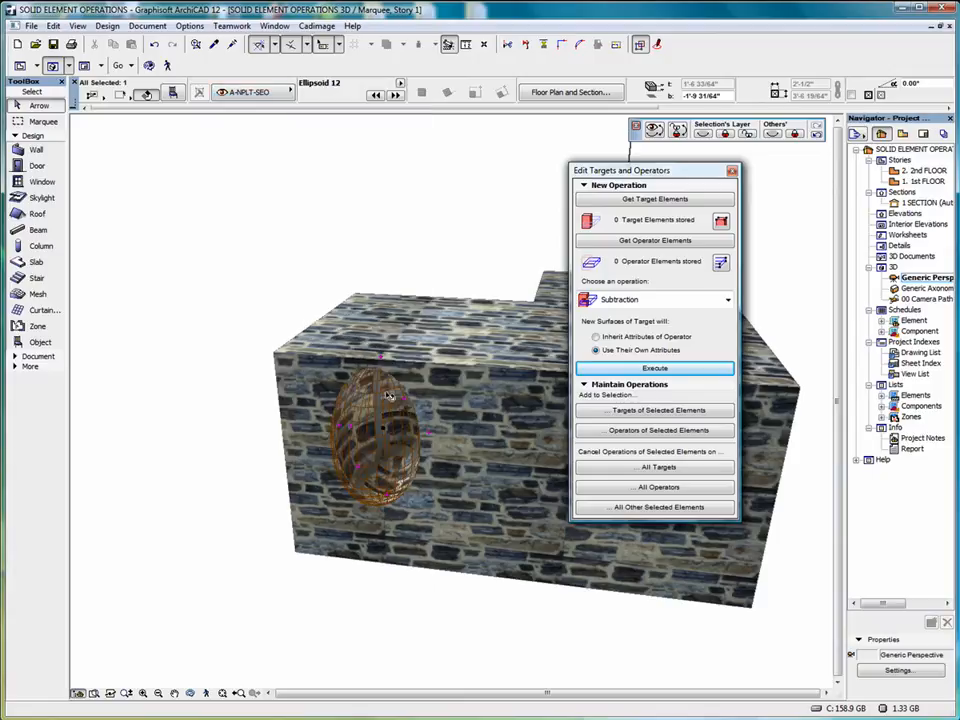
left_click(703, 133)
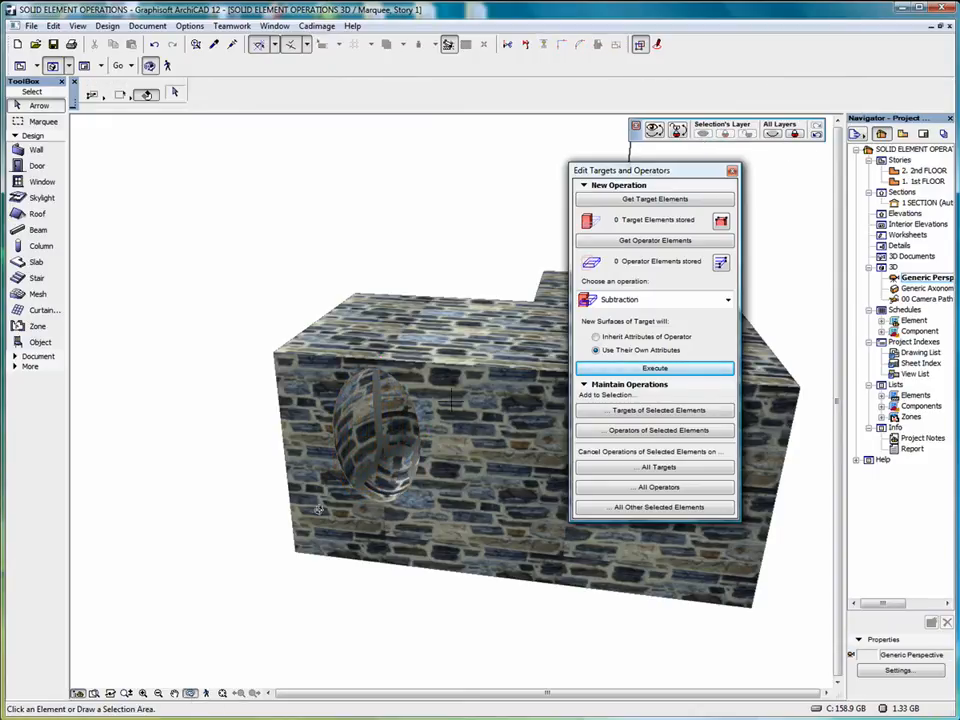
left_click_drag(298, 517, 341, 385)
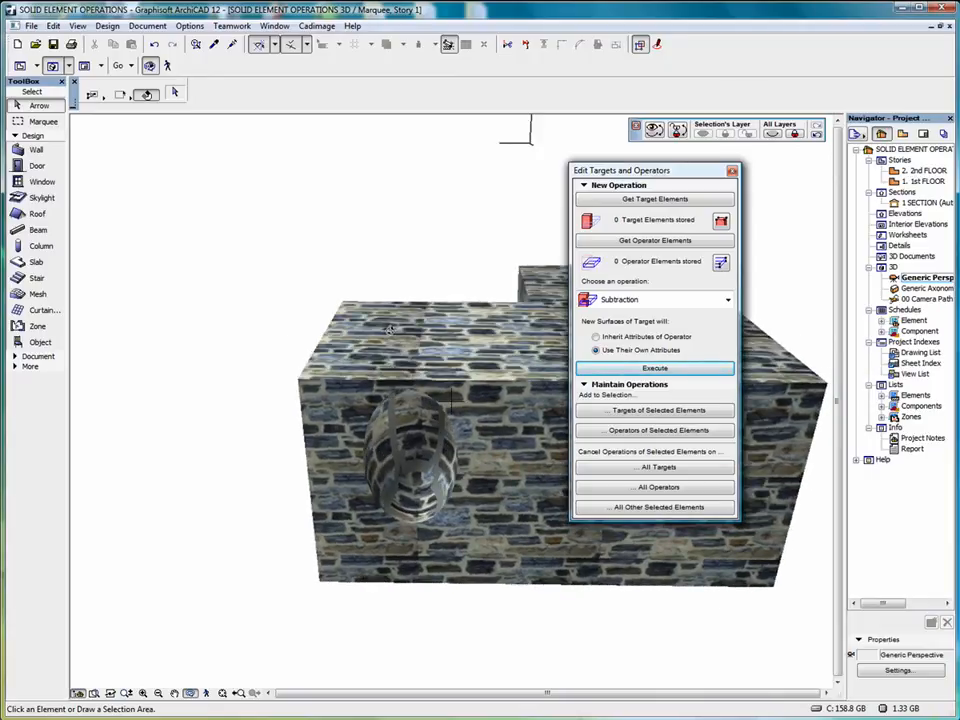
Subtract the ellipsoid from the stone slab, with the slab as target and new surfaces inheriting the attributes of the operator
left_click(450, 370)
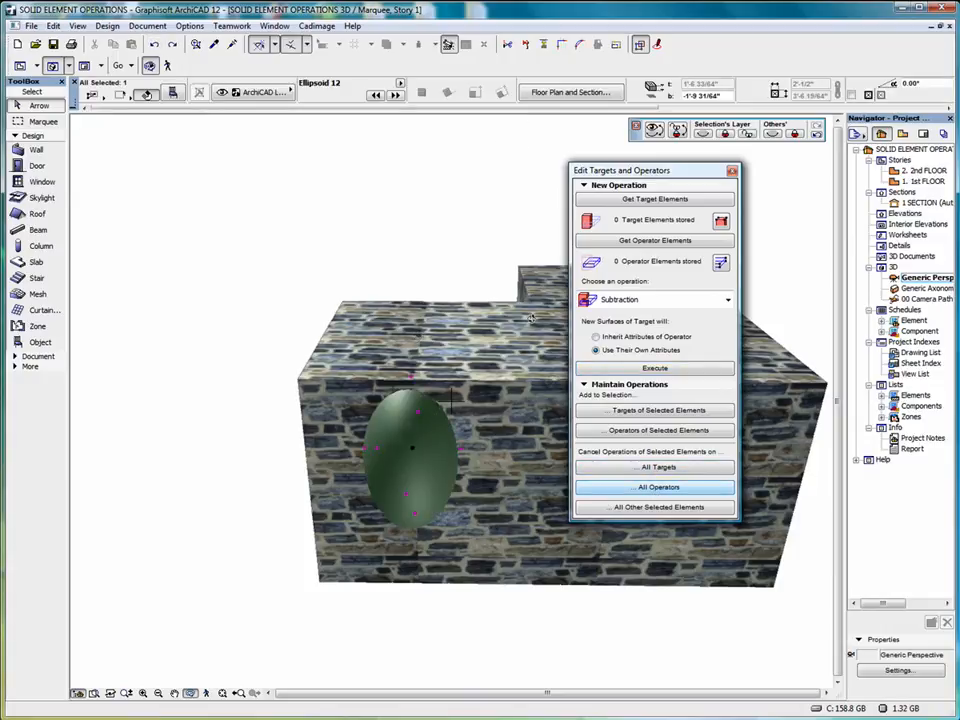
left_click(489, 352)
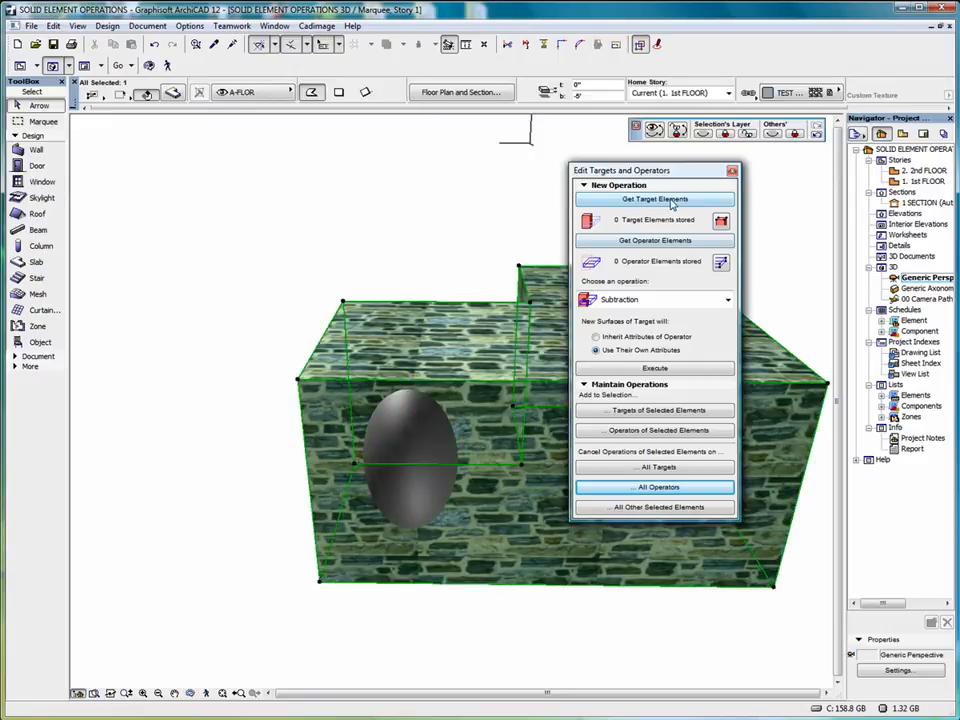
left_click(672, 200)
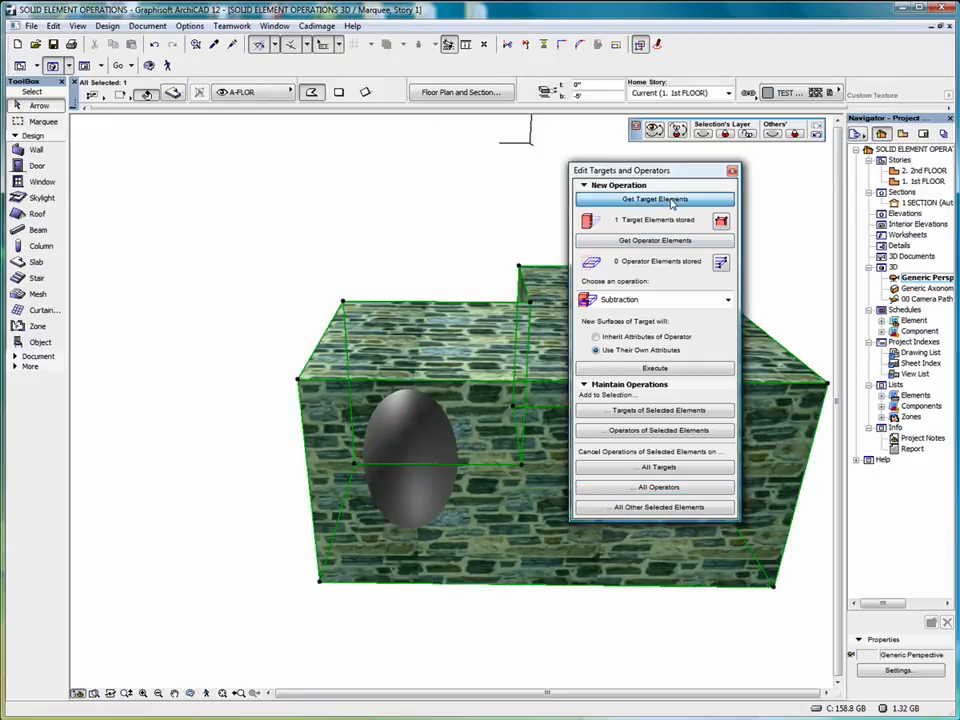
left_click(397, 442)
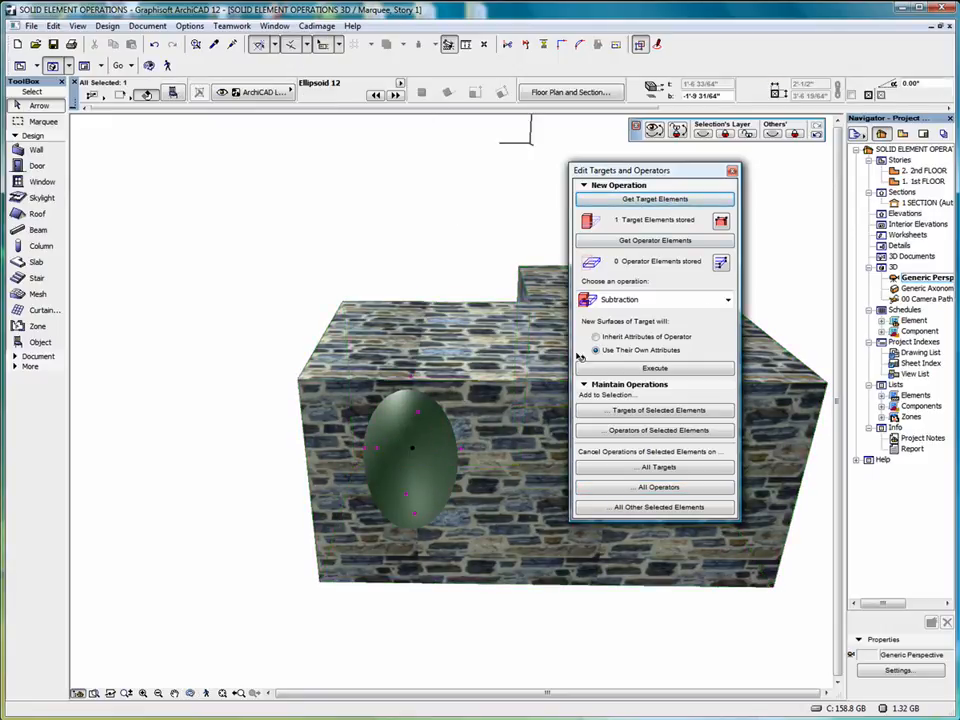
left_click(666, 245)
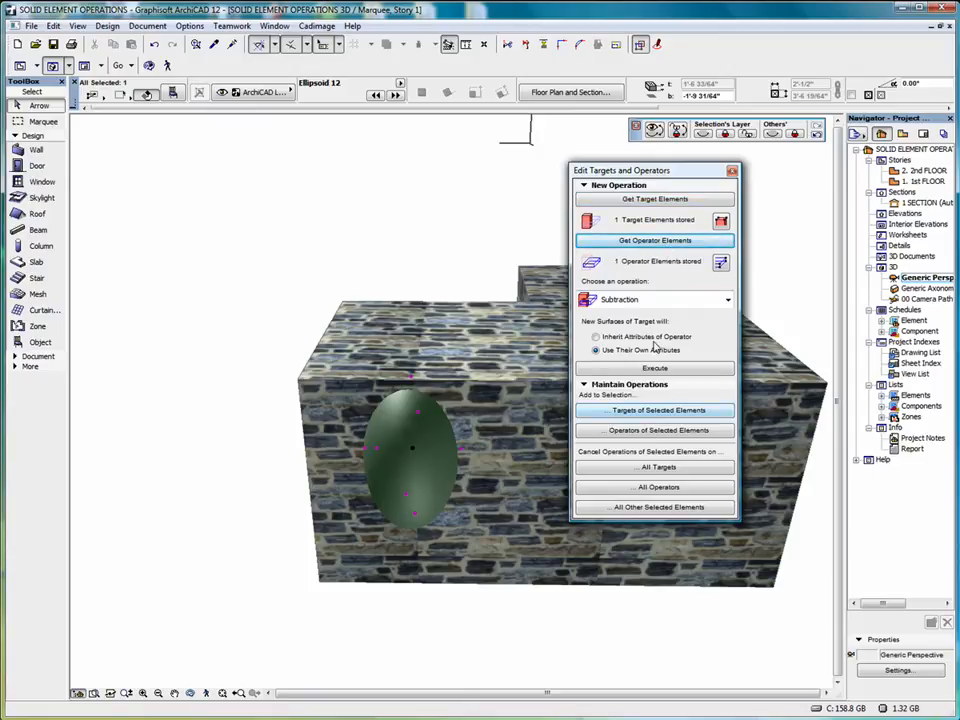
left_click(596, 337)
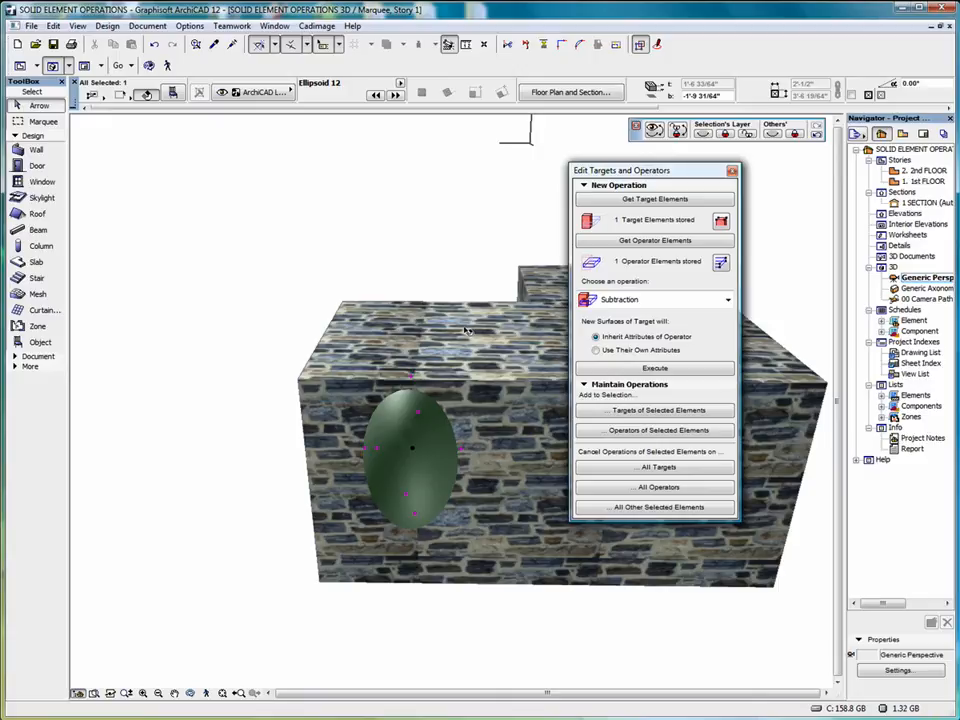
left_click(644, 369)
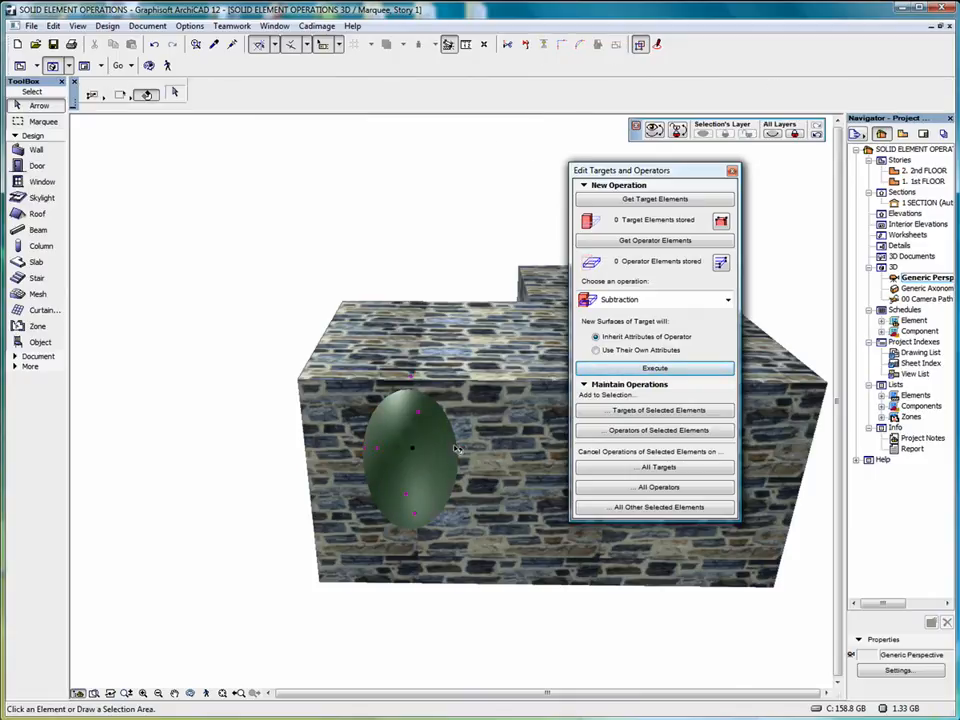
Move the ellipsoid to the hidden A-NPLT-SEO layer to inspect the cavity in the slab, and undo the subtraction
left_click(454, 445)
left_click(265, 92)
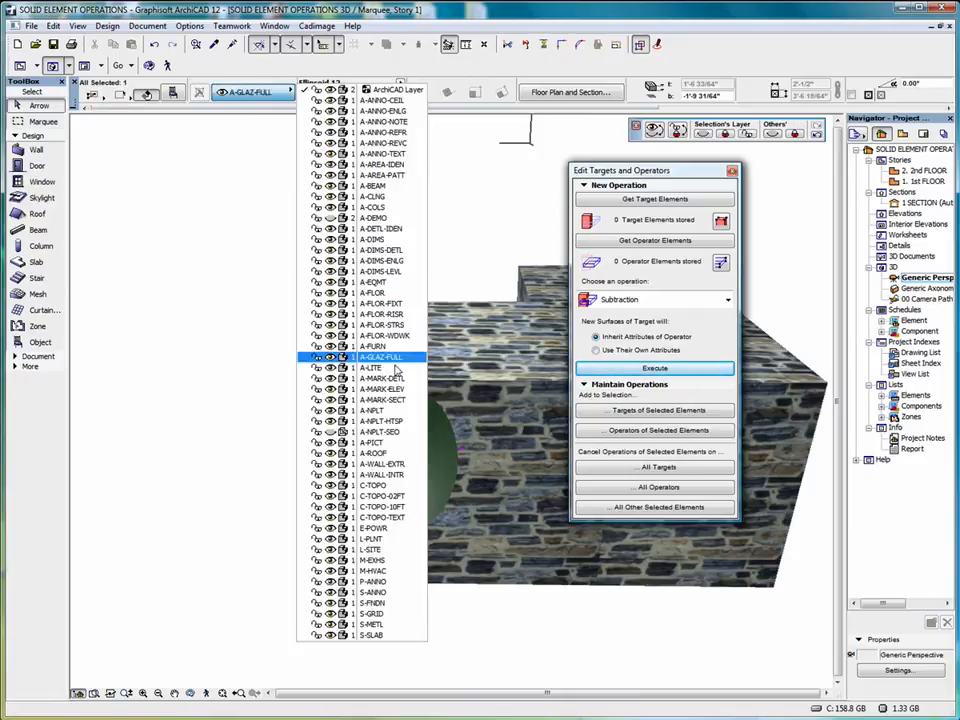
left_click(391, 434)
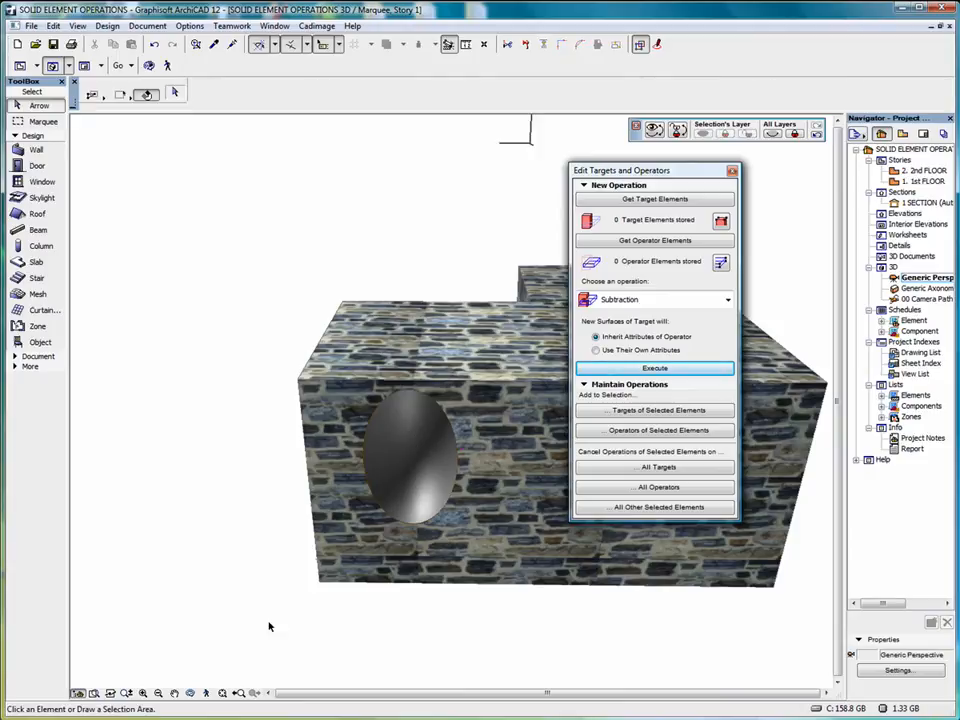
left_click(190, 692)
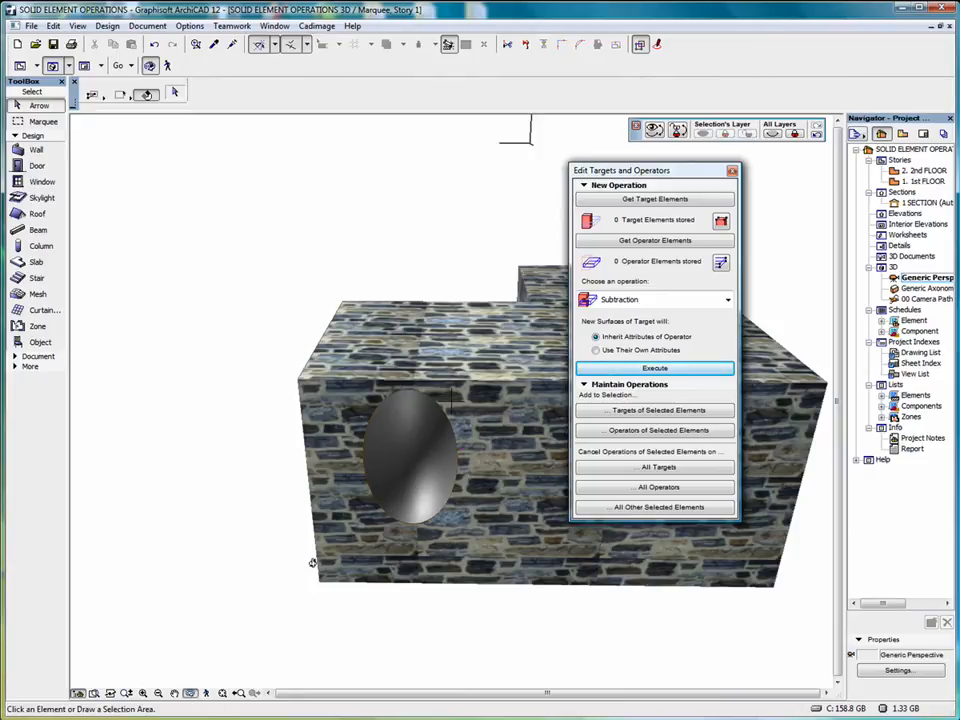
left_click_drag(271, 582, 285, 490)
left_click(154, 46)
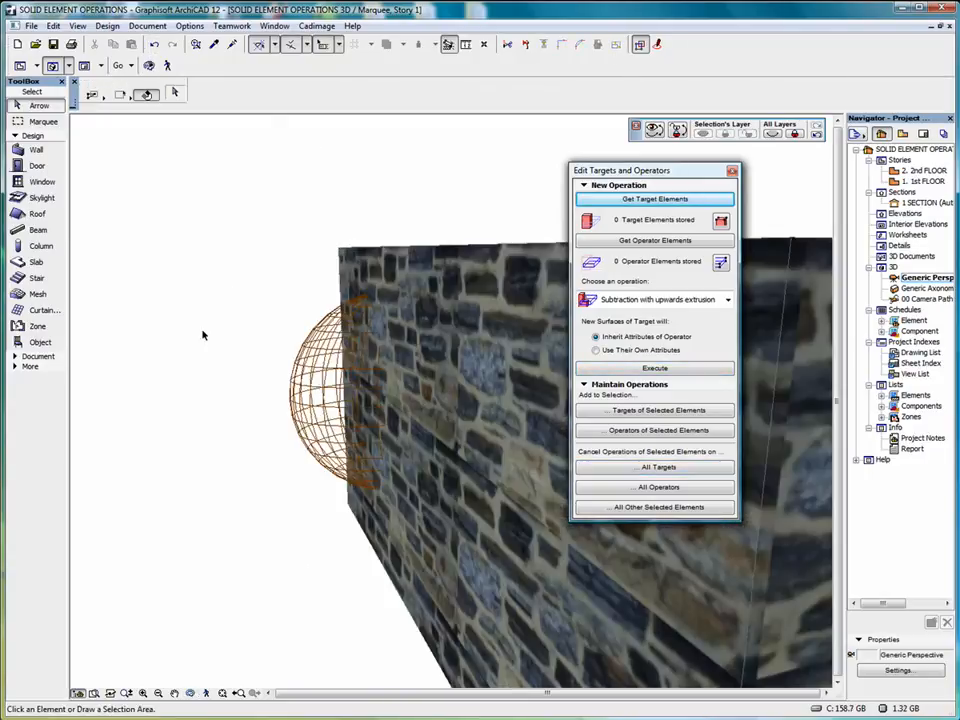
Apply Subtraction with upwards extrusion to the slab as target with the ellipsoid as operator, new surfaces inheriting the operator's attributes
left_click(506, 285)
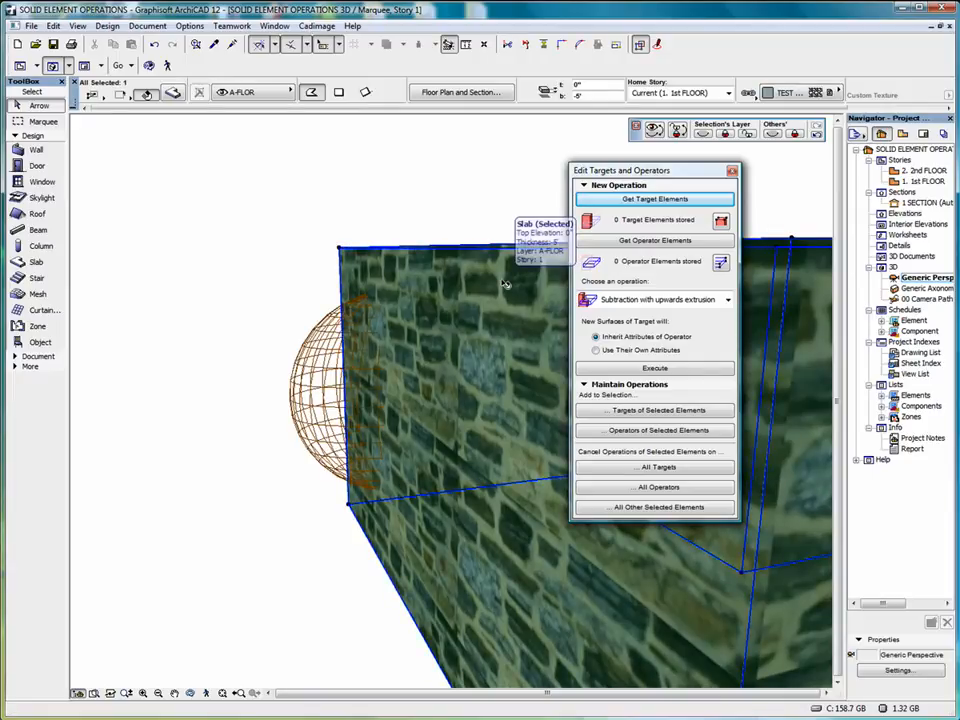
left_click(656, 201)
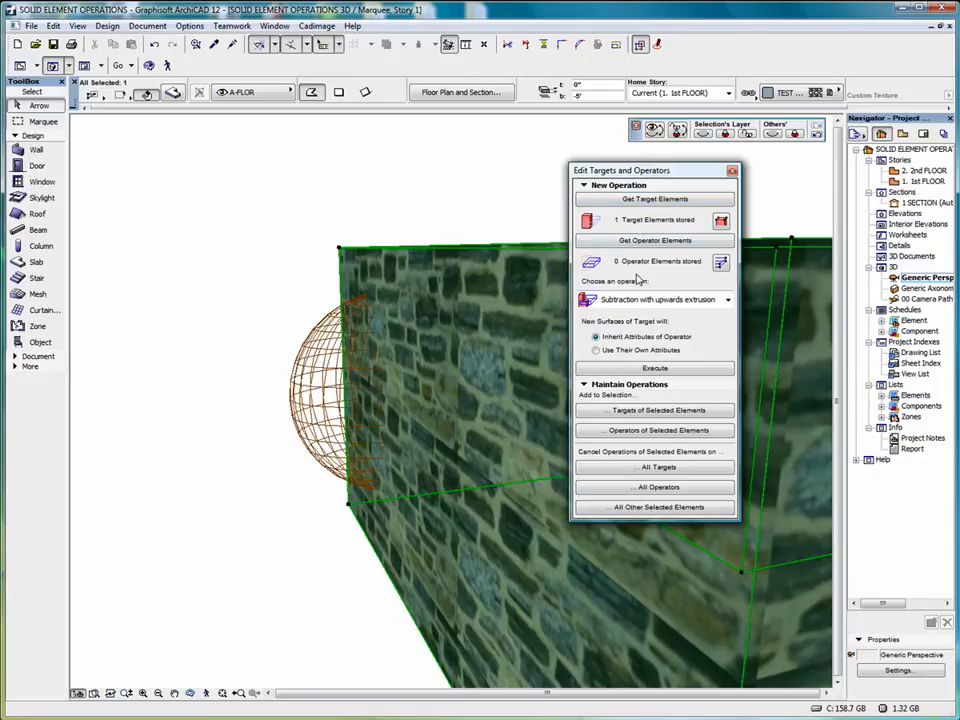
left_click(233, 325)
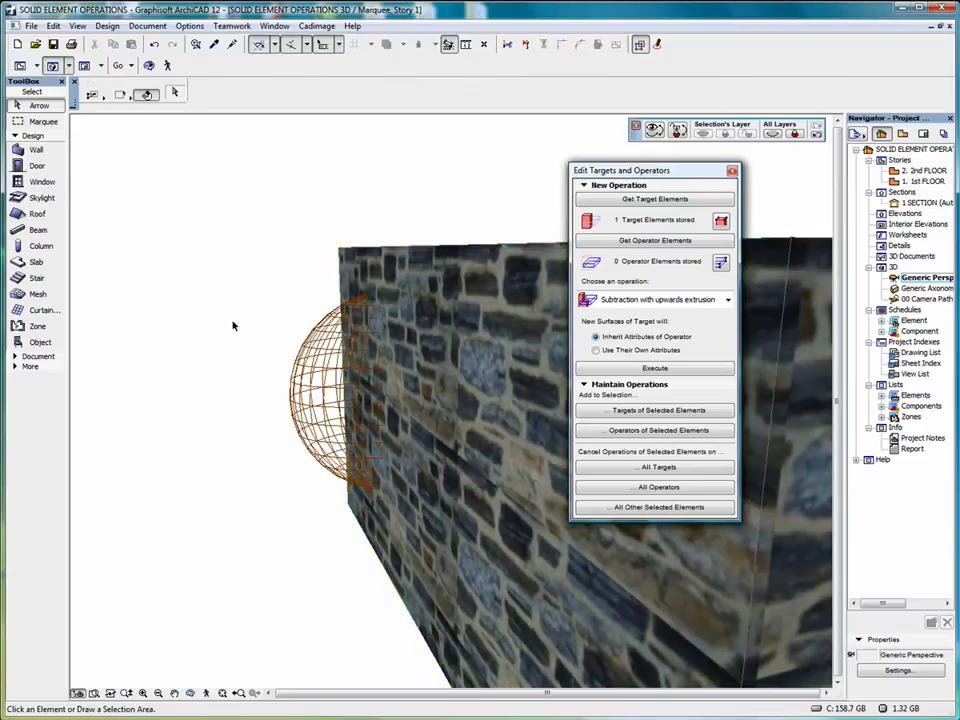
left_click_drag(230, 316, 318, 488)
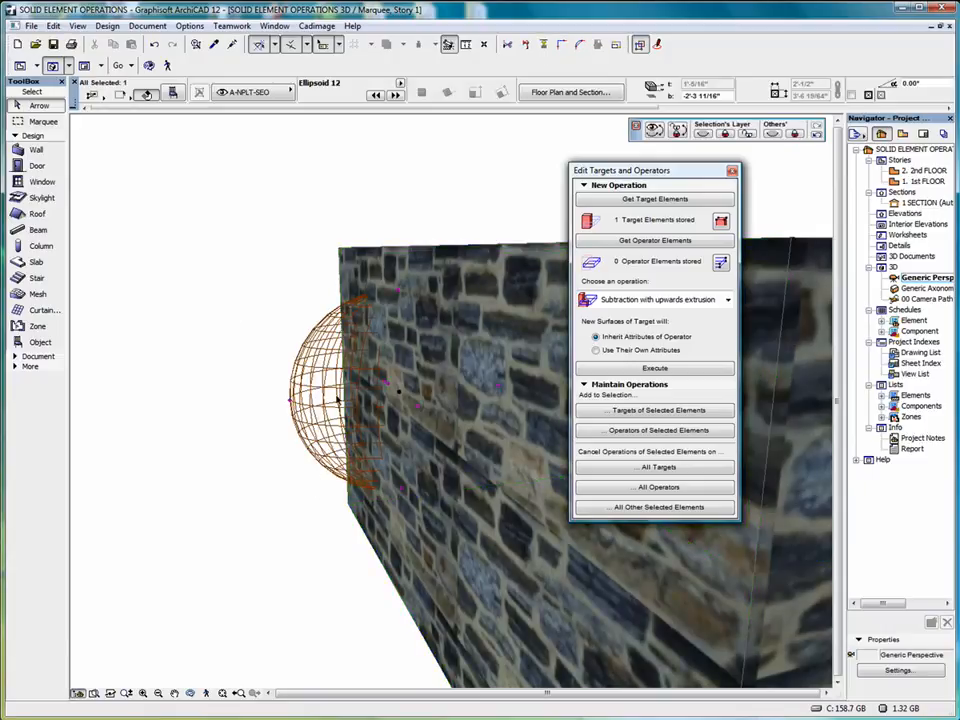
left_click(647, 242)
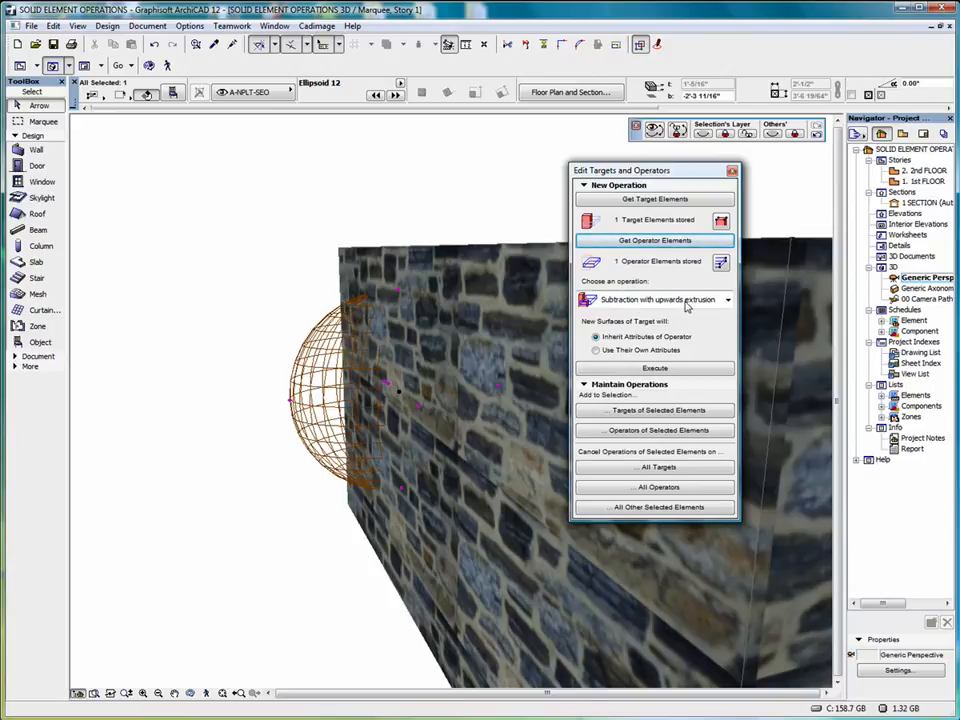
left_click(652, 369)
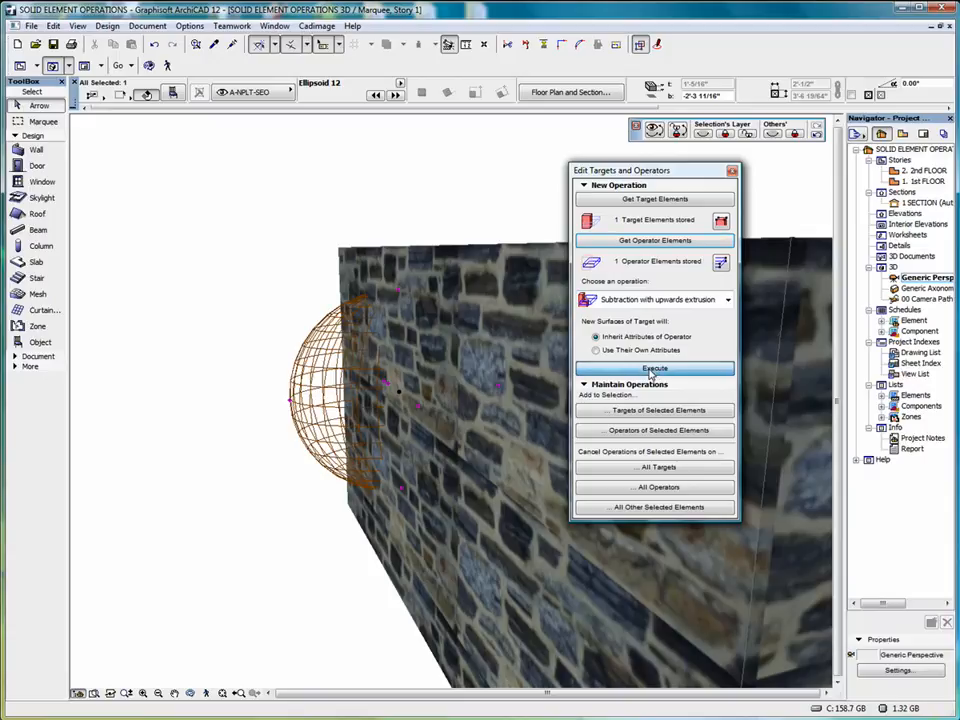
Inspect the upward-extruded cut in the slab from the front and undo the operation
left_click(191, 694)
left_click_drag(233, 586, 361, 573)
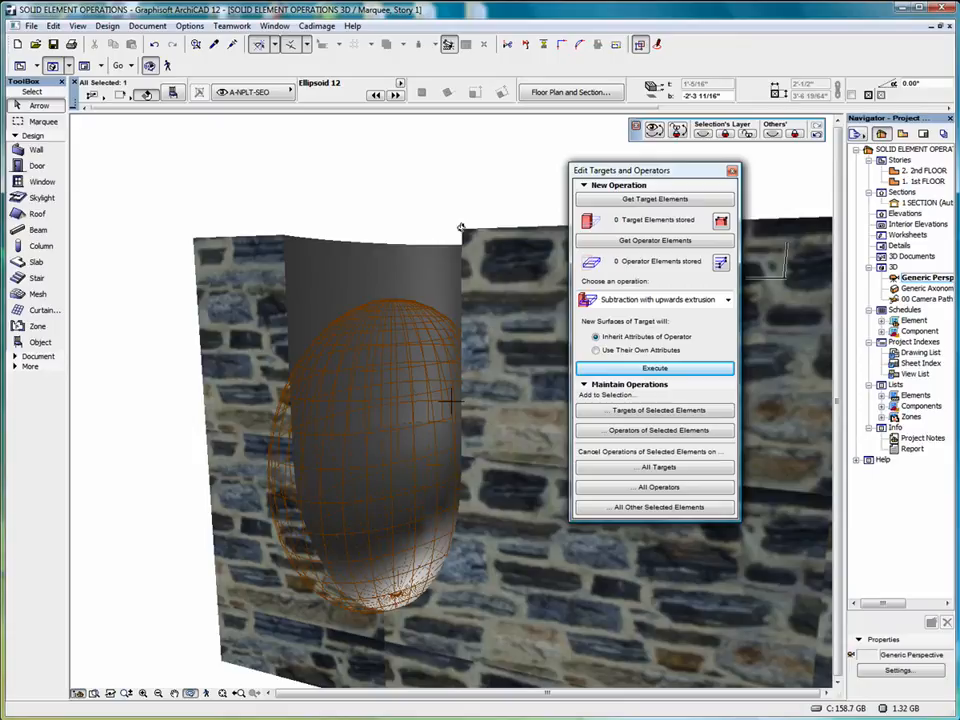
left_click(154, 45)
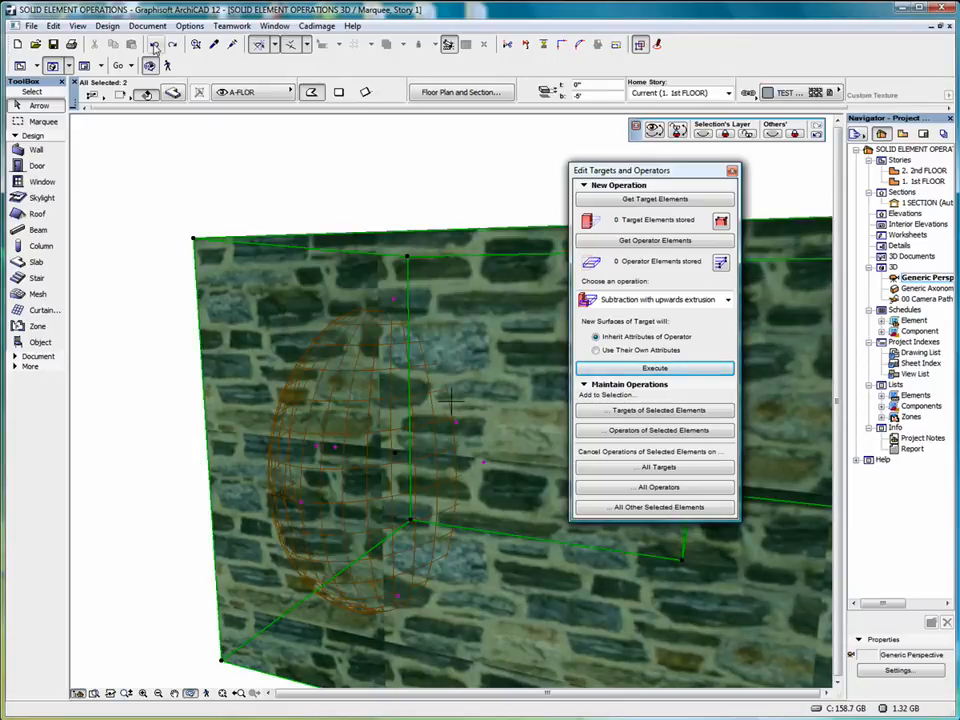
middle_click_drag(470, 575, 300, 588, "shift")
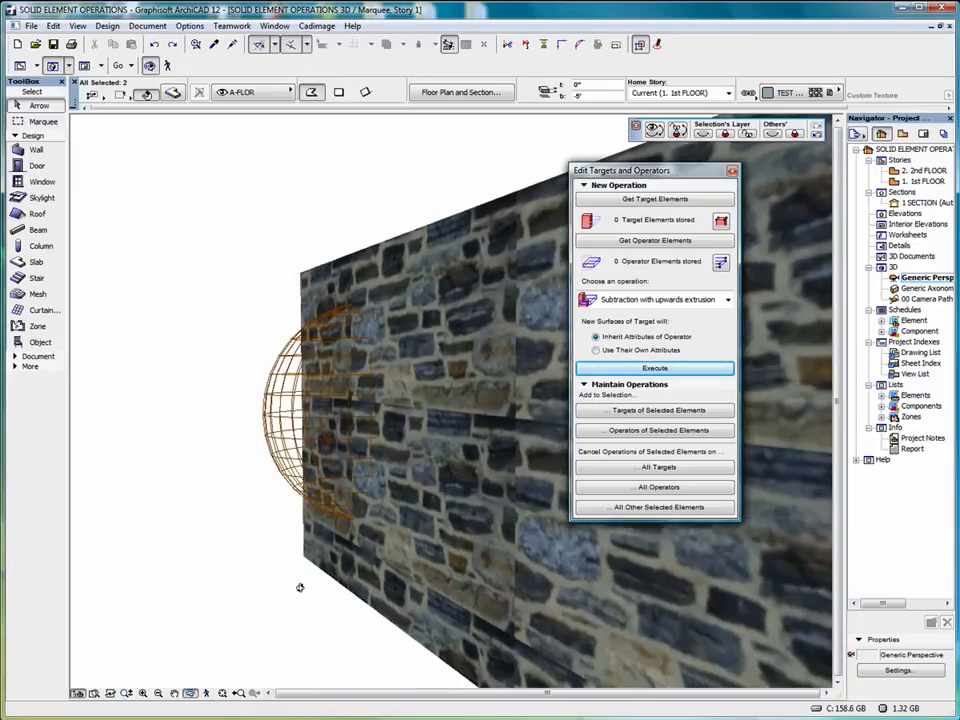
left_click(190, 696)
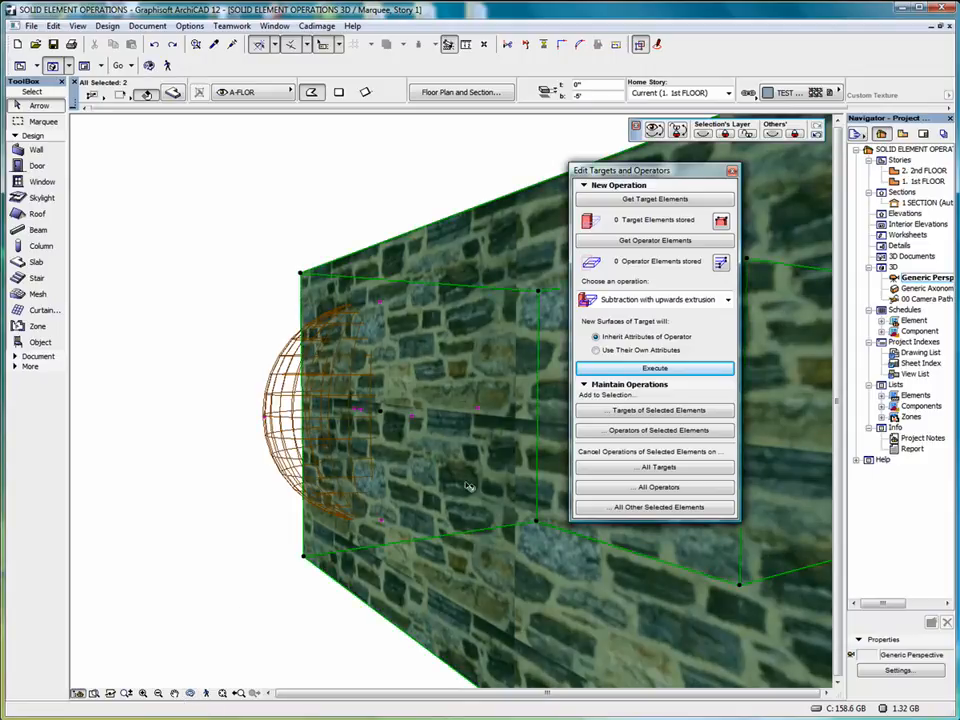
Apply Subtraction with downwards extrusion to the slab as target with the ellipsoid as operator, new surfaces using their own attributes
left_click(655, 199)
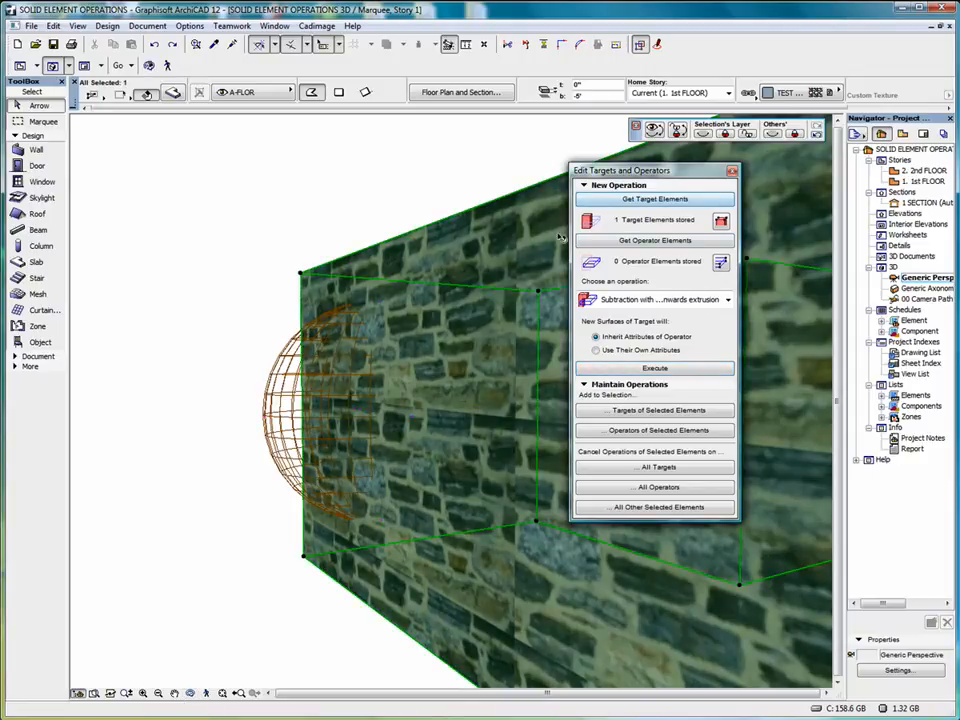
key("Escape")
left_click_drag(218, 328, 290, 470)
left_click(665, 240)
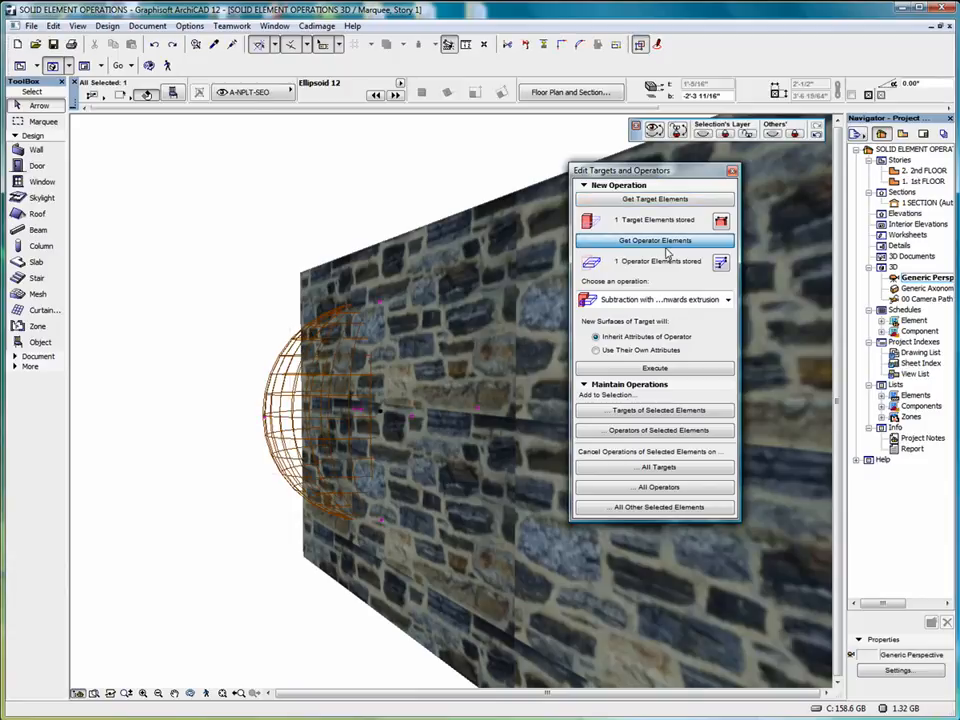
left_click(597, 350)
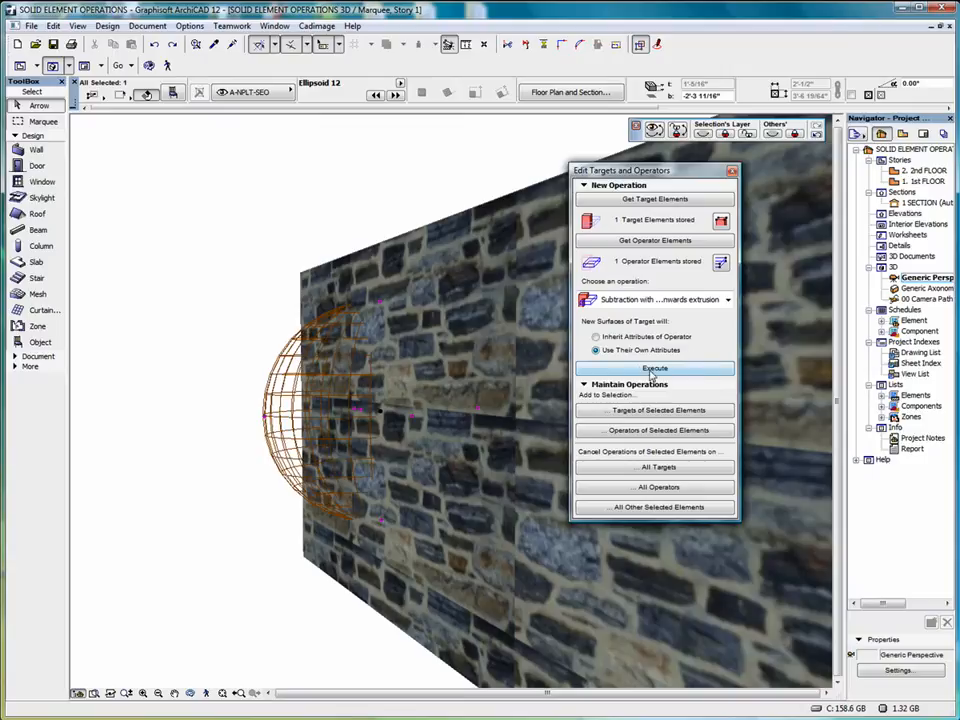
left_click(655, 368)
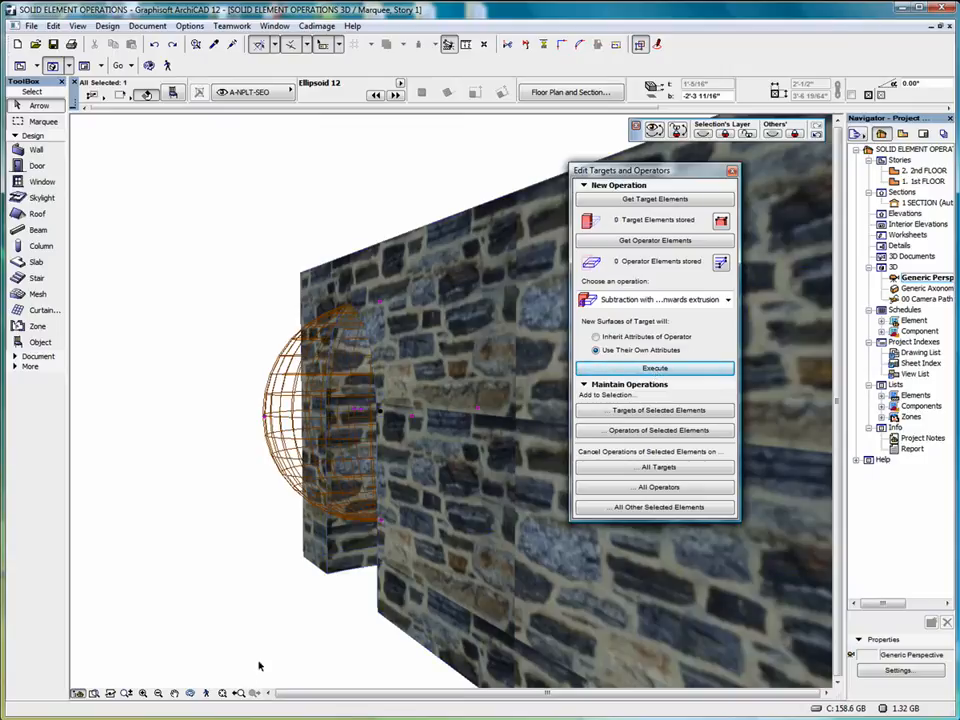
Inspect the downward-extruded cut in the slab and undo the operation
key("o")
left_click_drag(247, 578, 412, 542)
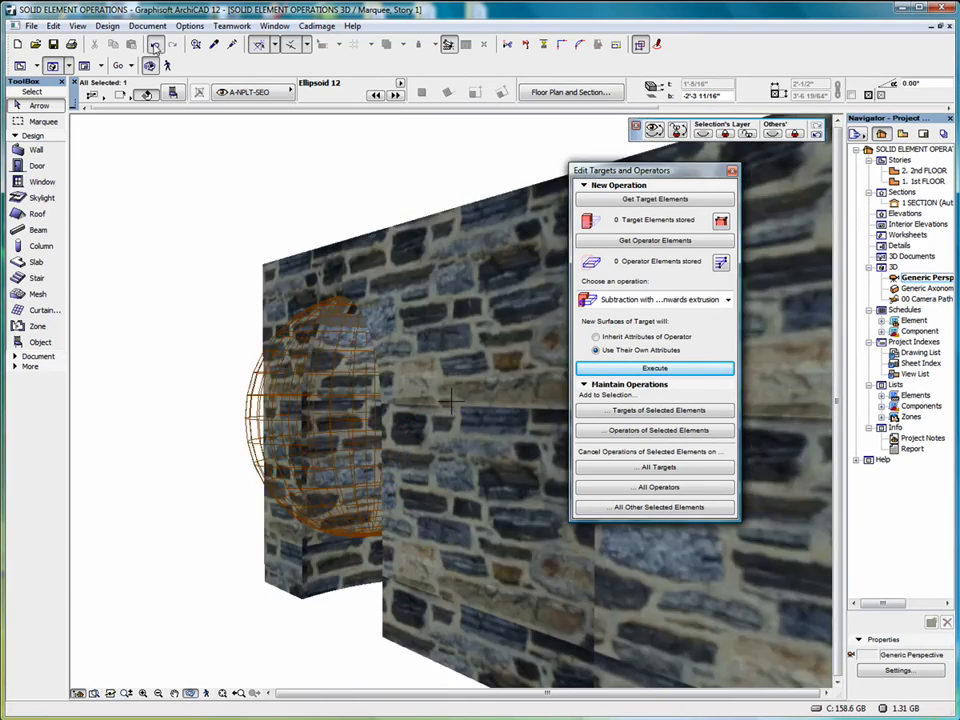
left_click(154, 44)
Intersect the slab as target with the ellipsoid as operator, new surfaces using their own attributes
left_click(655, 300)
left_click(646, 363)
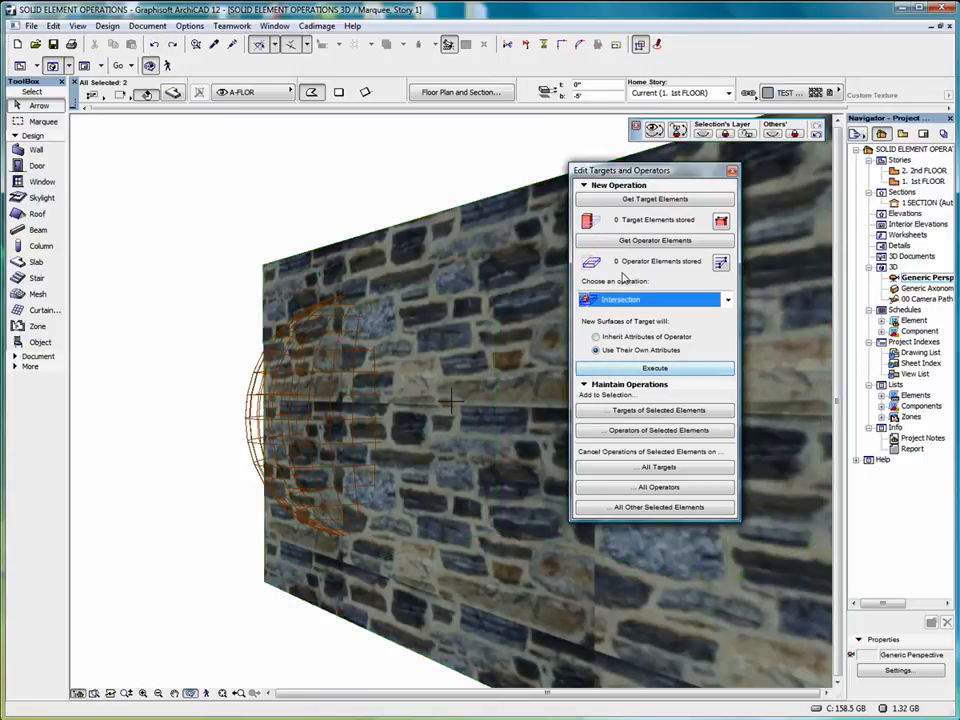
left_click(415, 221)
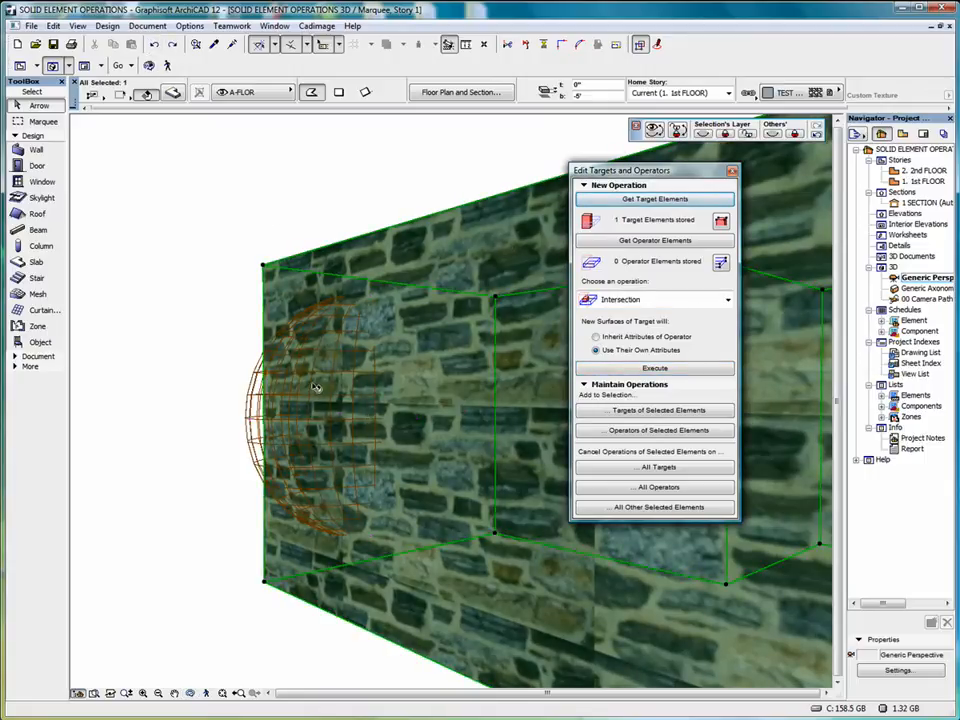
left_click(201, 373)
left_click(201, 352)
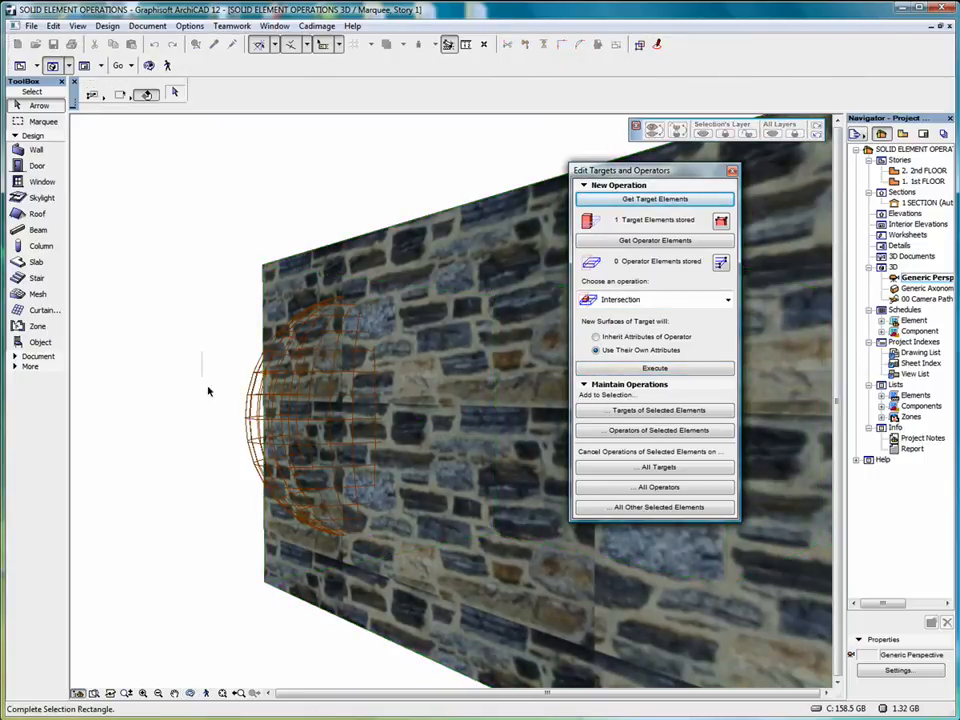
left_click(214, 446)
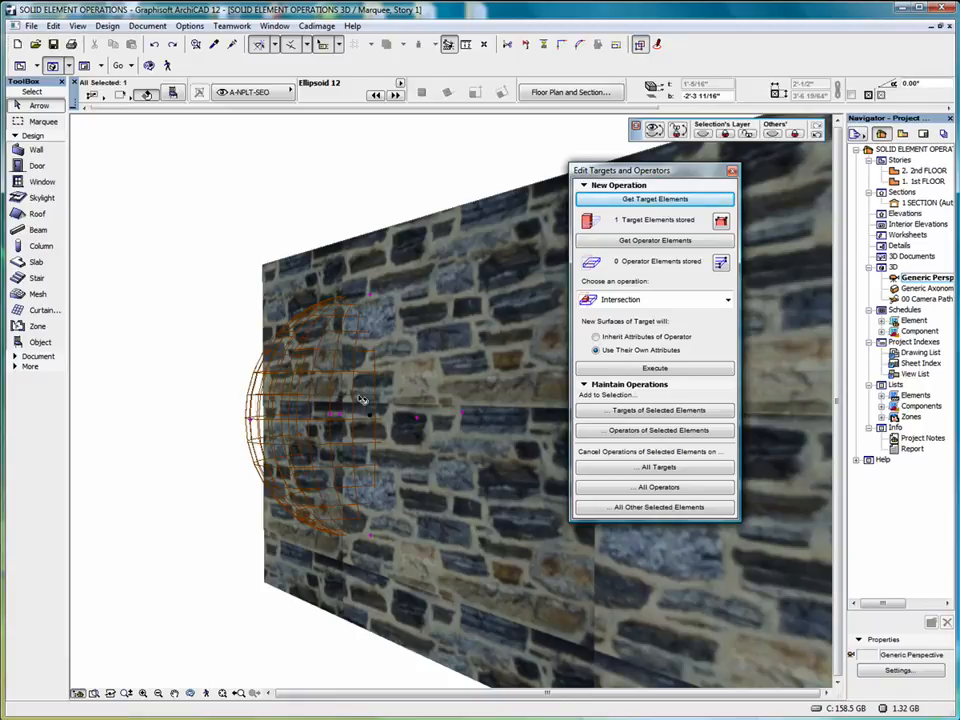
left_click(677, 242)
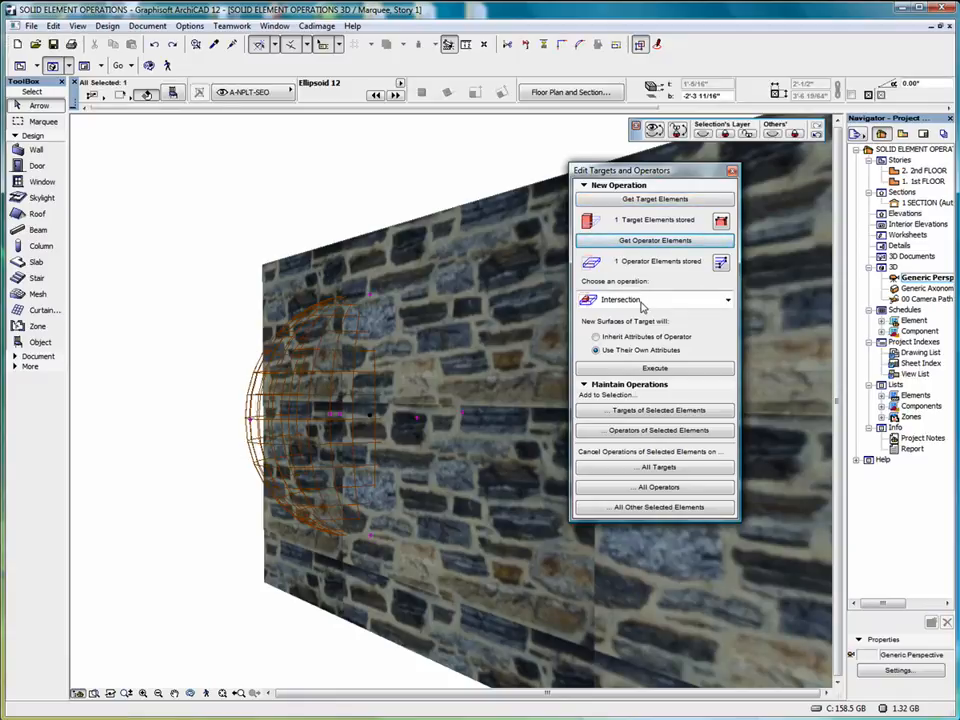
left_click(653, 369)
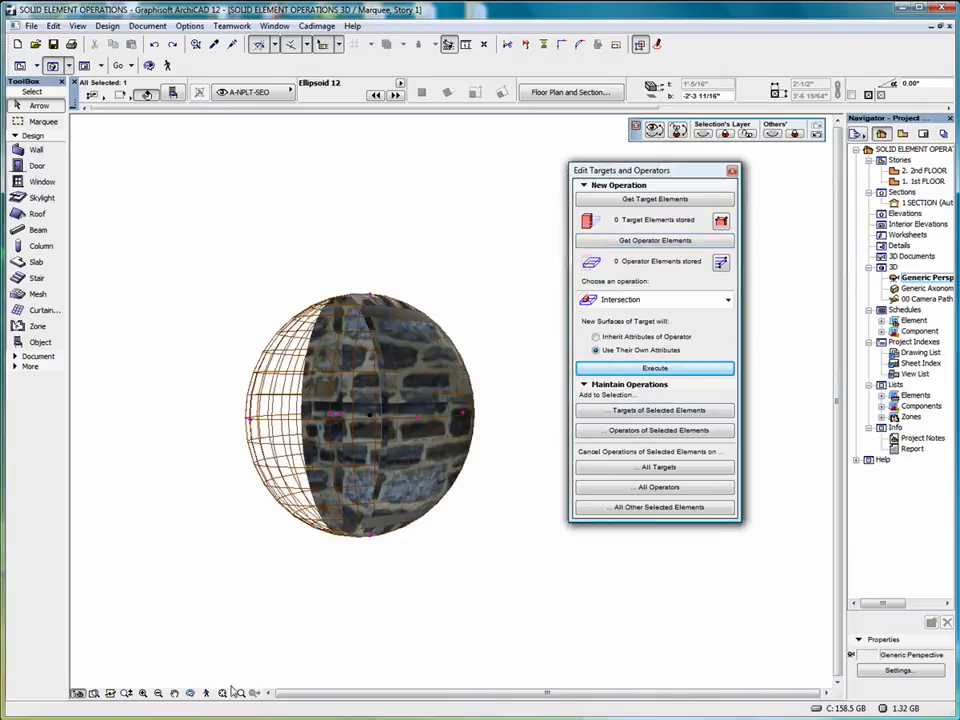
Inspect the intersection of the slab and the ellipsoid, and undo the operation
left_click(190, 694)
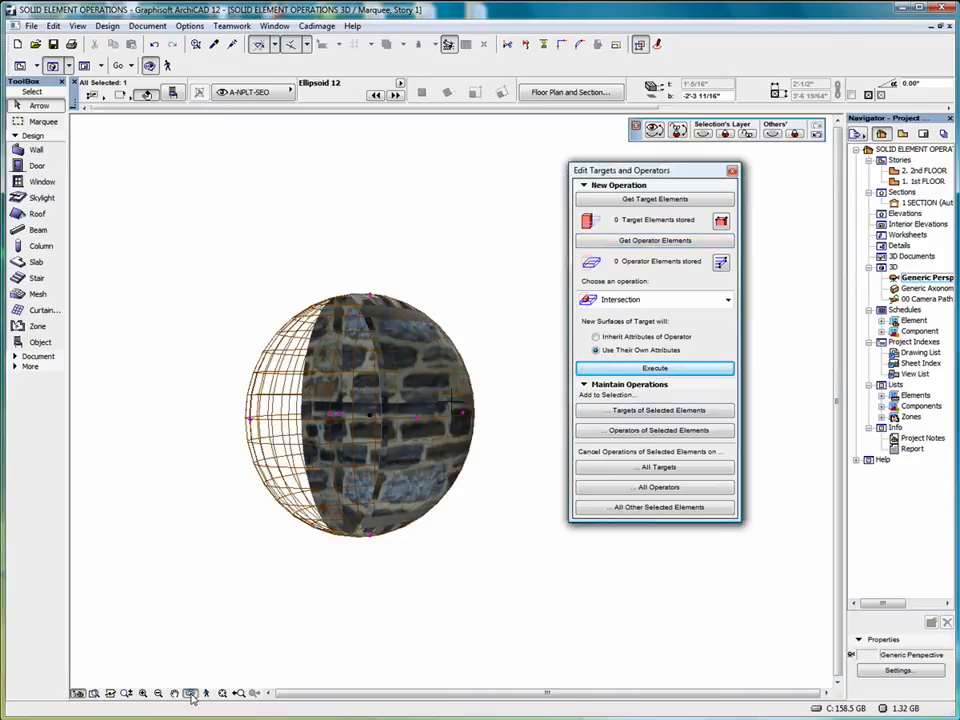
left_click_drag(242, 559, 281, 582)
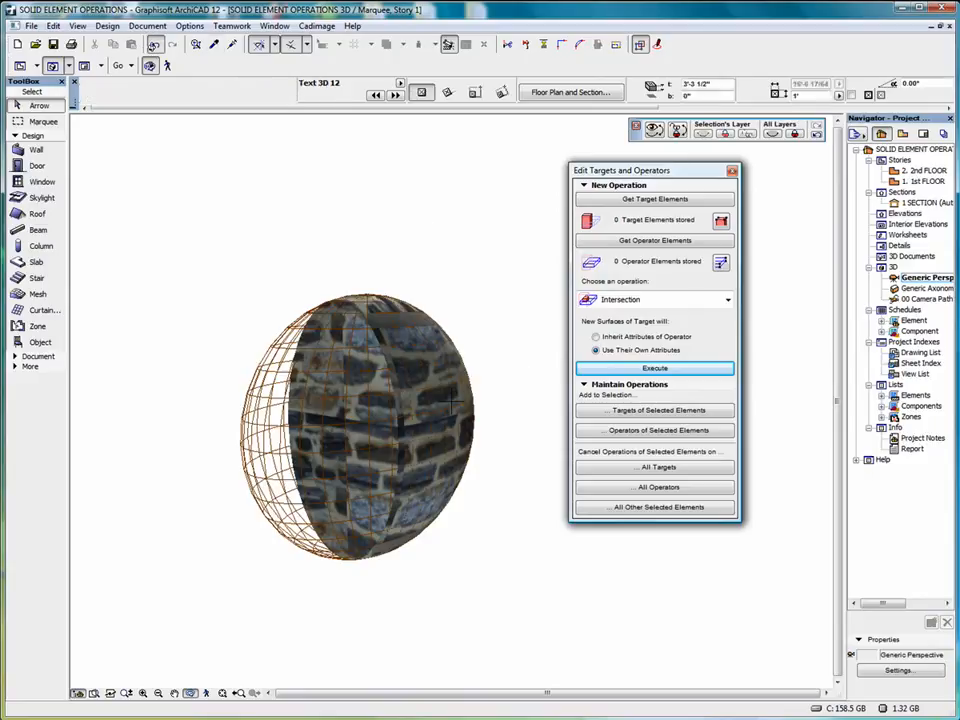
left_click(155, 46)
Apply Addition to the slab as target with the ellipsoid as operator, new surfaces using their own attributes
left_click(655, 299)
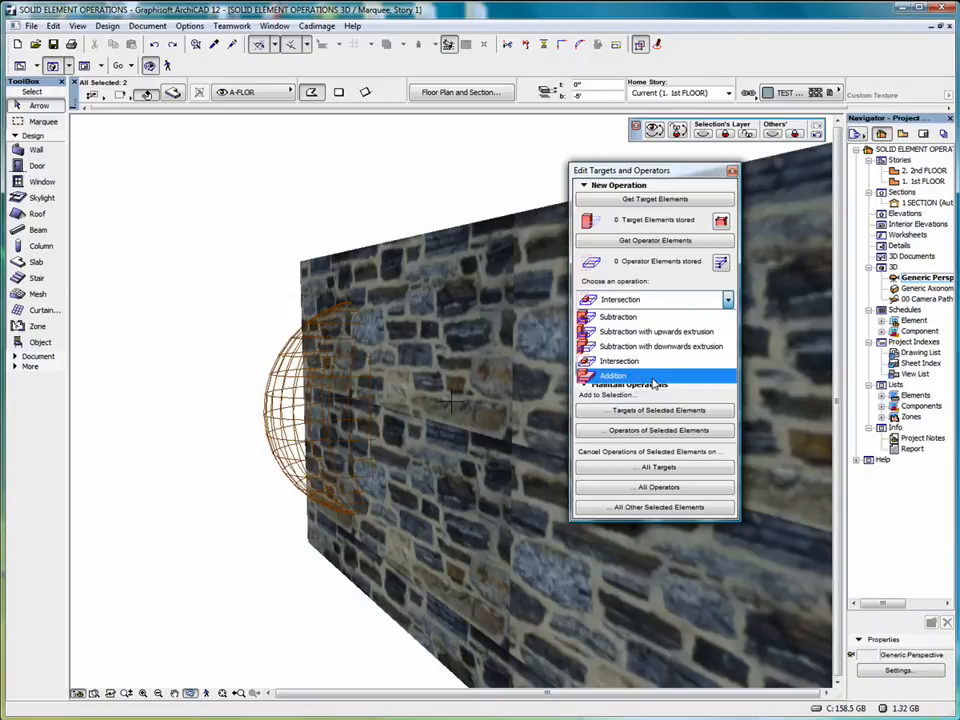
left_click(653, 376)
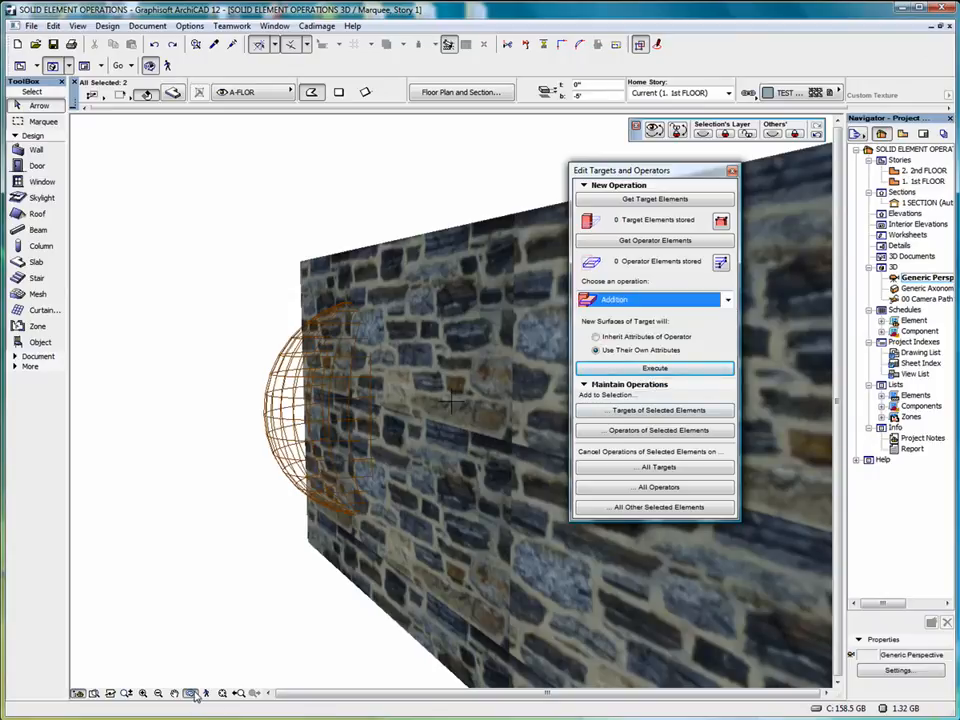
left_click(385, 272)
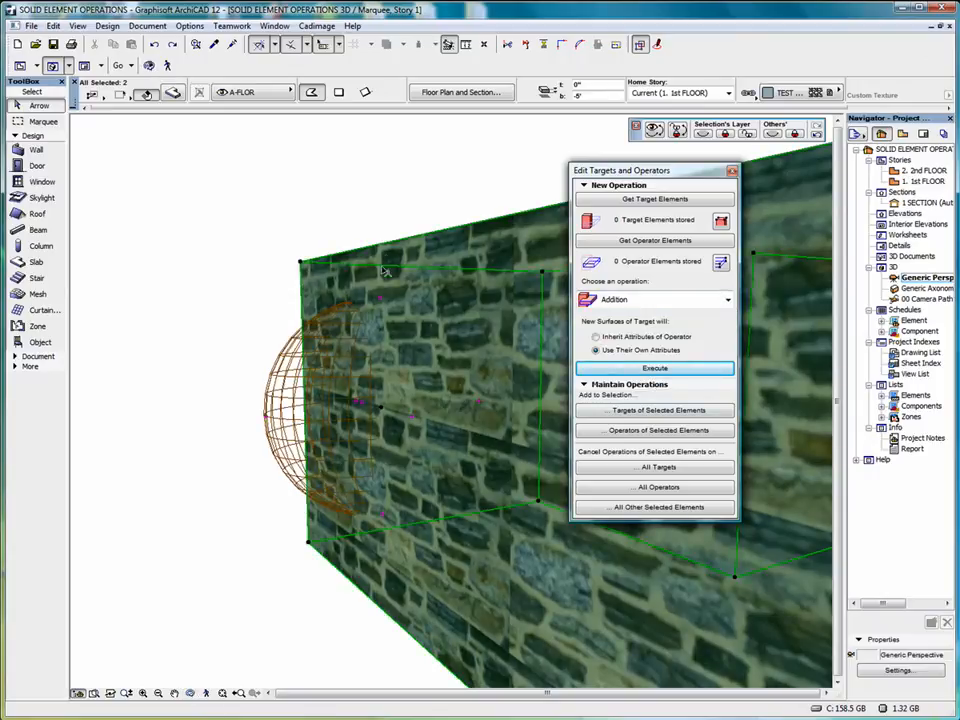
left_click(651, 204)
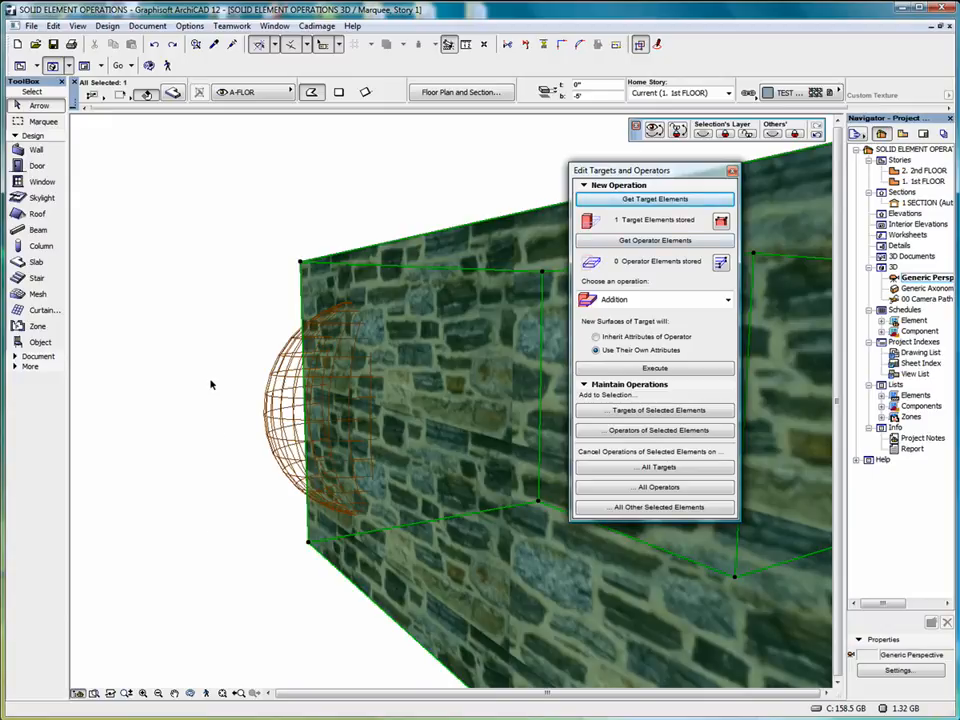
left_click(191, 313)
left_click(195, 303)
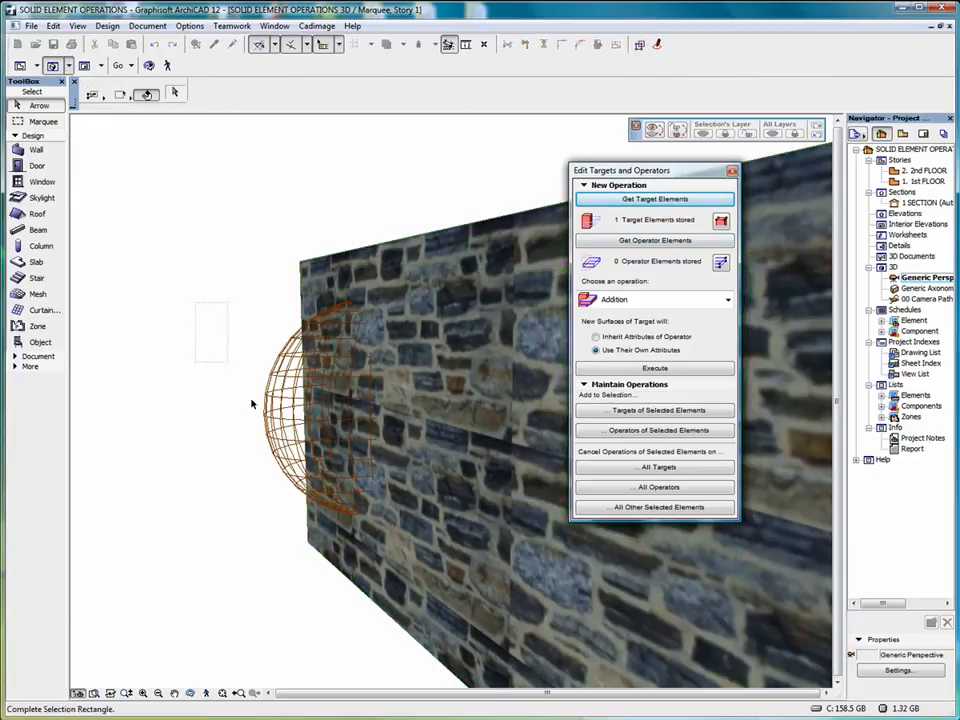
left_click(295, 477)
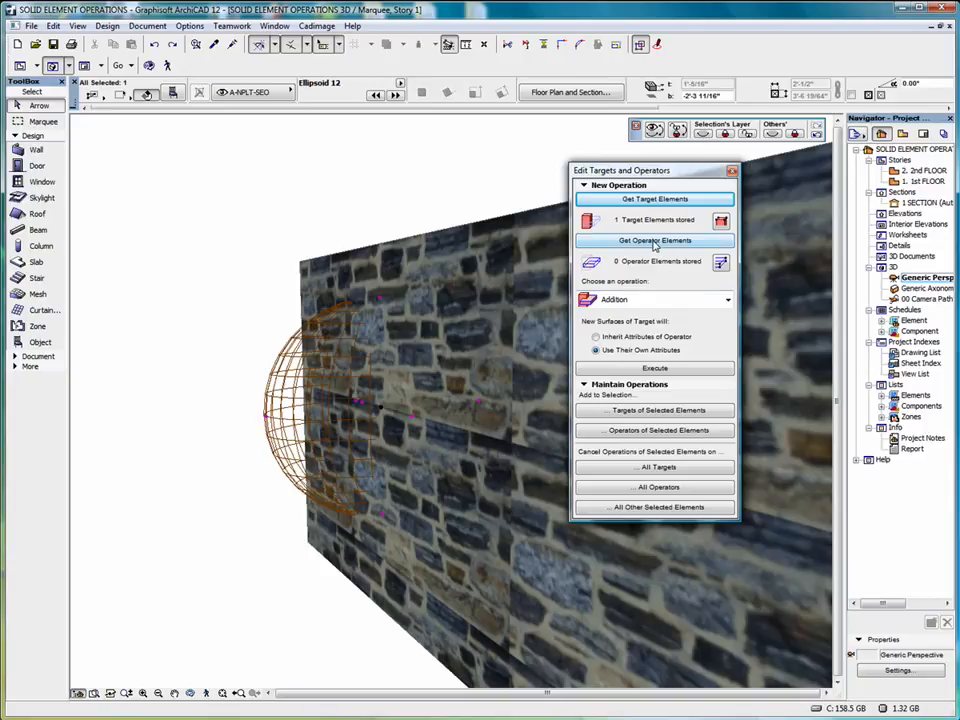
left_click(655, 242)
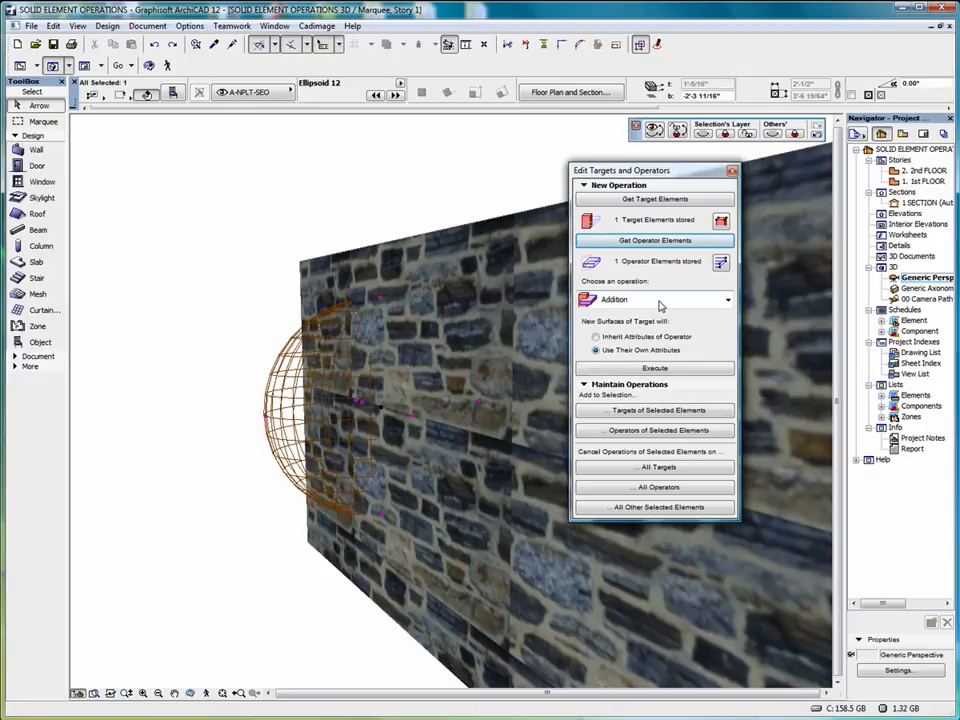
left_click(643, 369)
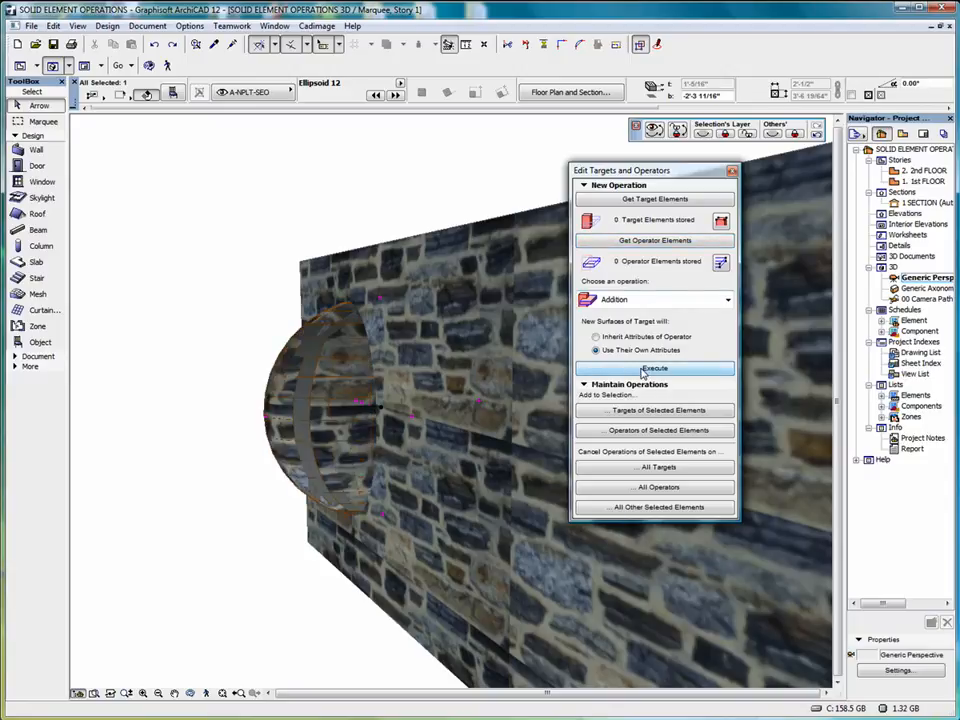
Inspect the ellipsoid added to the slab from another angle and open the choice of solid operations
left_click(191, 694)
left_click_drag(315, 568, 331, 490)
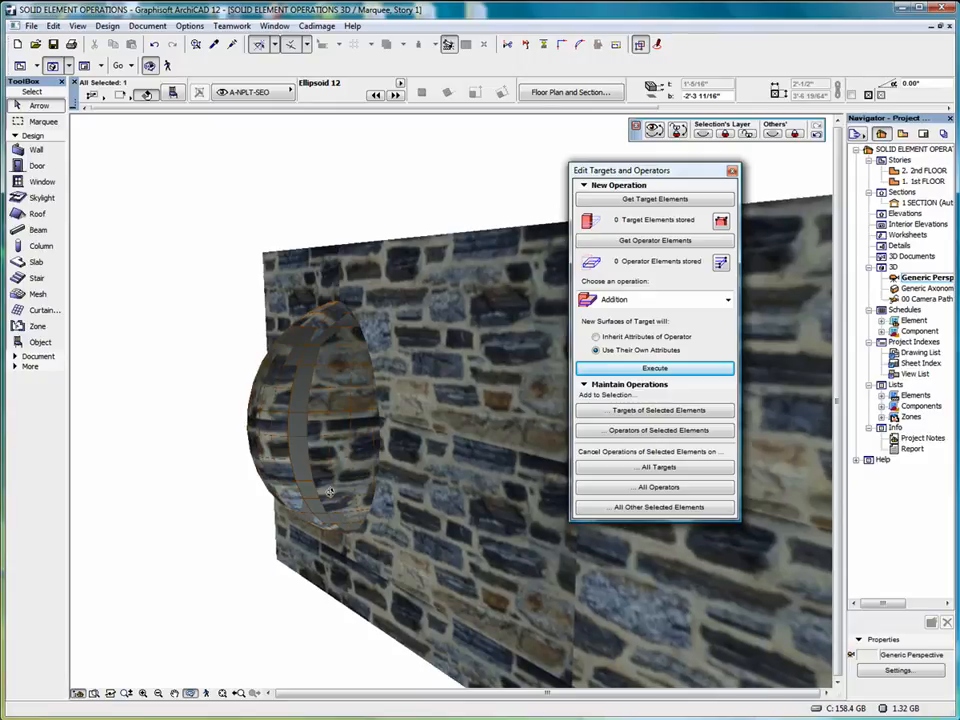
left_click(727, 300)
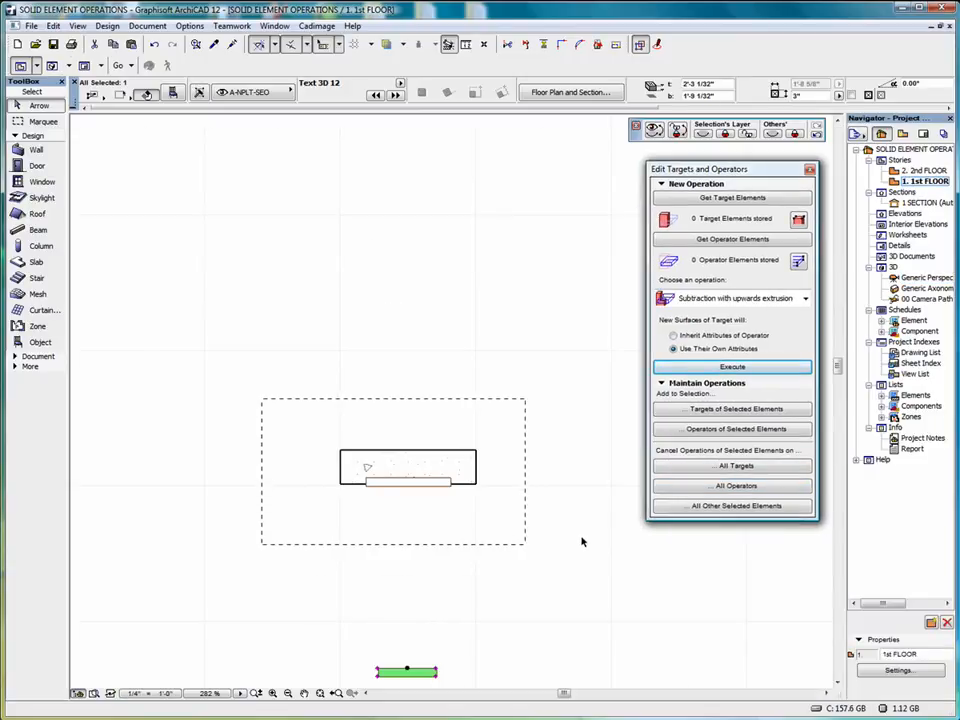
Show the marquee area containing the wall and the 2D CAD text in 3D, viewed from an angle
left_click(482, 626)
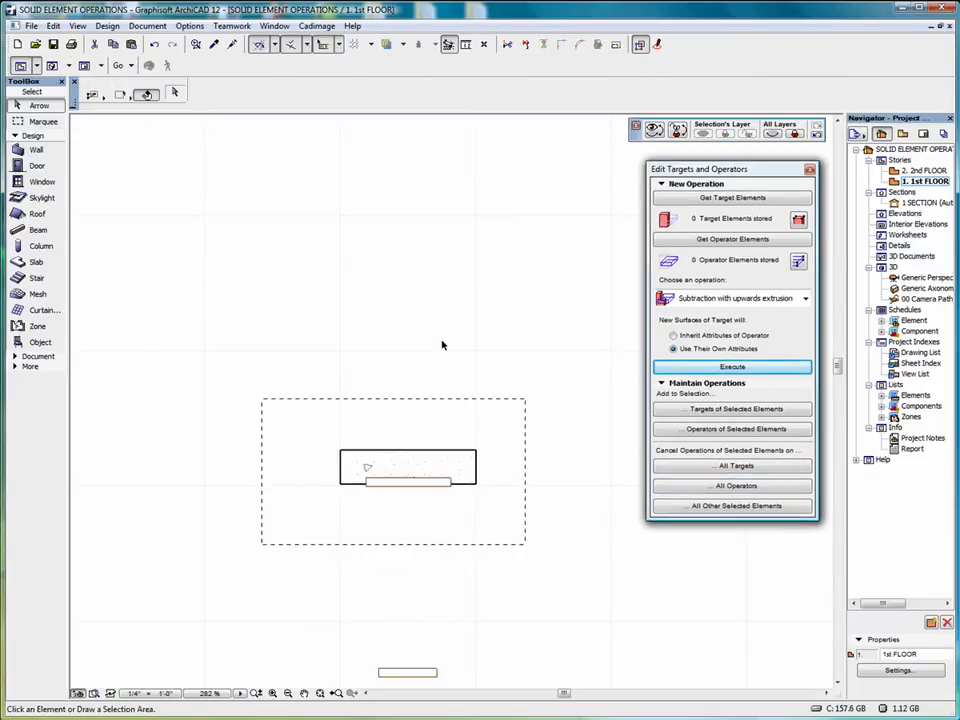
right_click(466, 312)
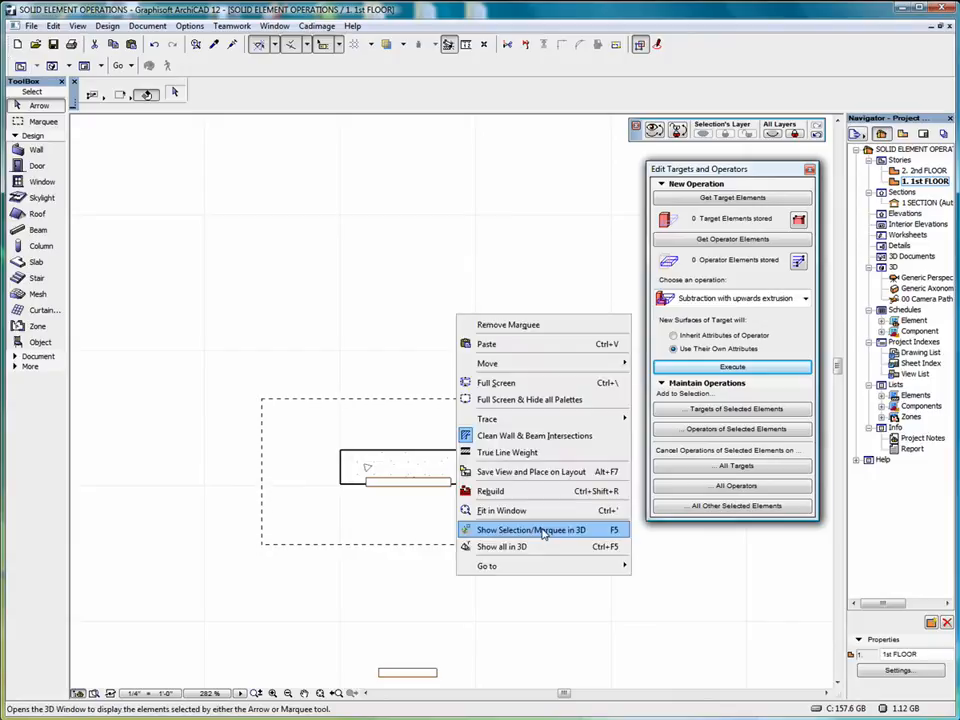
left_click(541, 528)
left_click(190, 693)
left_click_drag(335, 450, 422, 446)
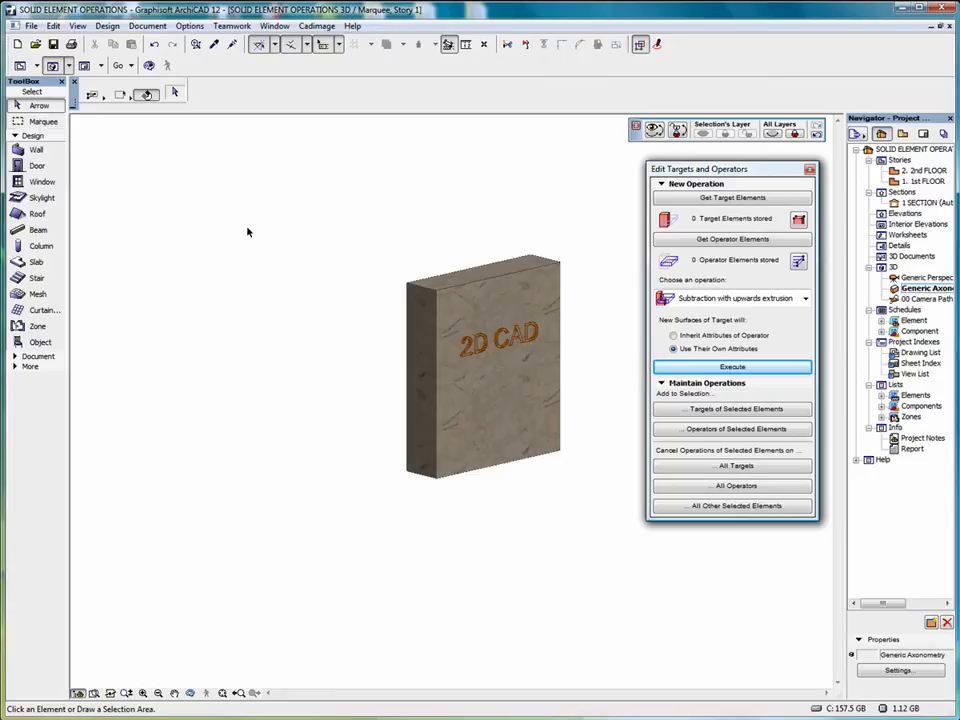
Review the wall's thickness, height and surface material
left_click(428, 287)
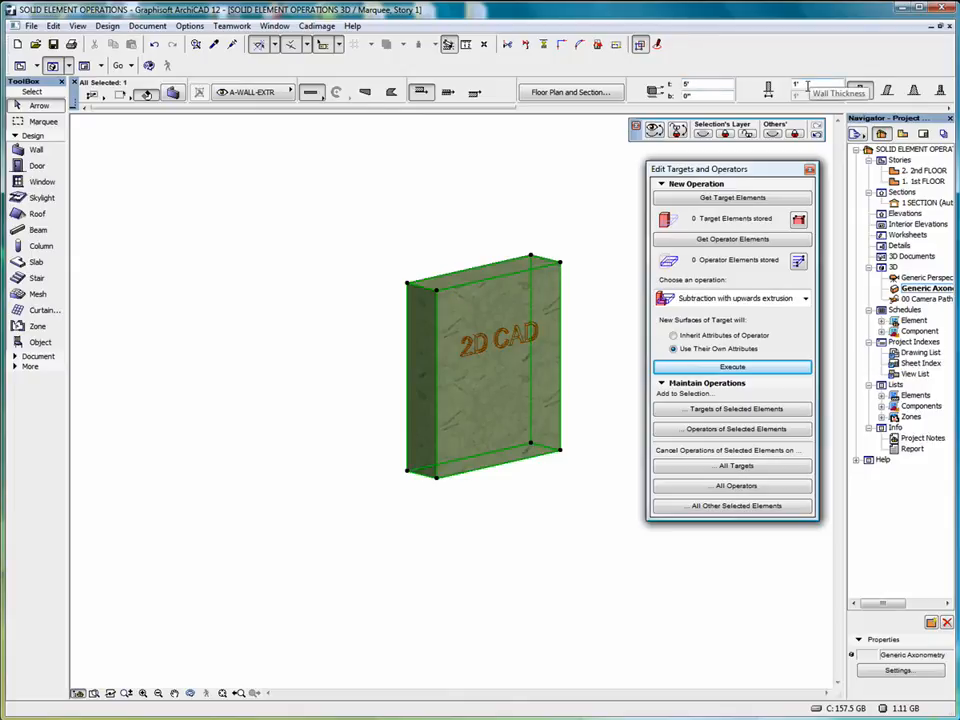
scroll(808, 86, "down", 1)
scroll(760, 96, "down", 2)
scroll(790, 96, "down", 2)
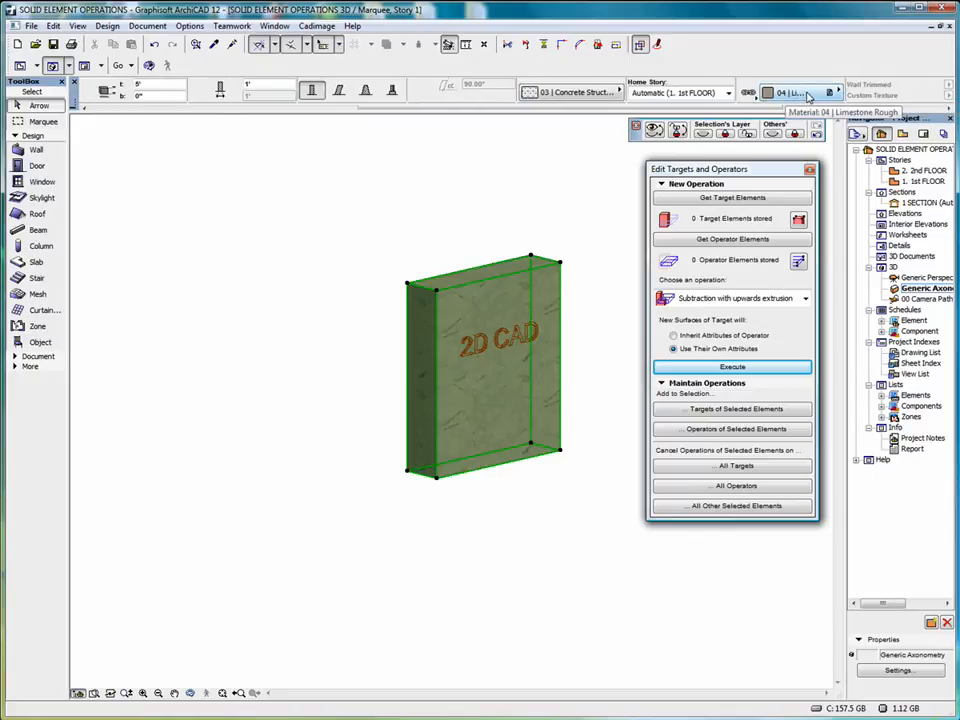
Review the Text 3D 12 object's selection settings, including its text, font, rotation and other parameters, and deselect it
left_click(537, 336)
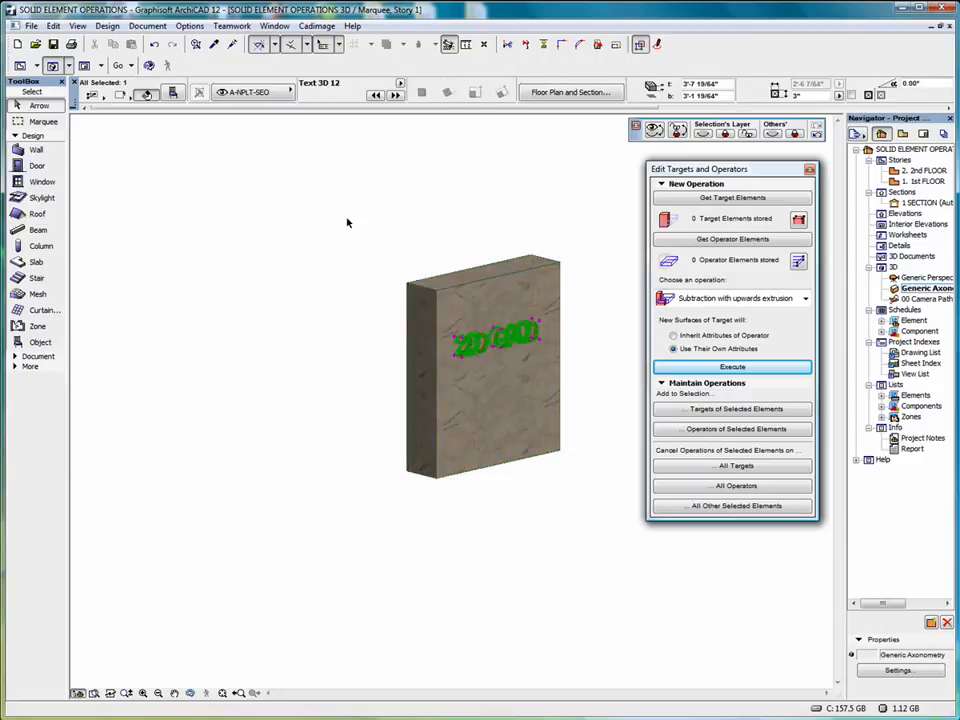
right_click(279, 195)
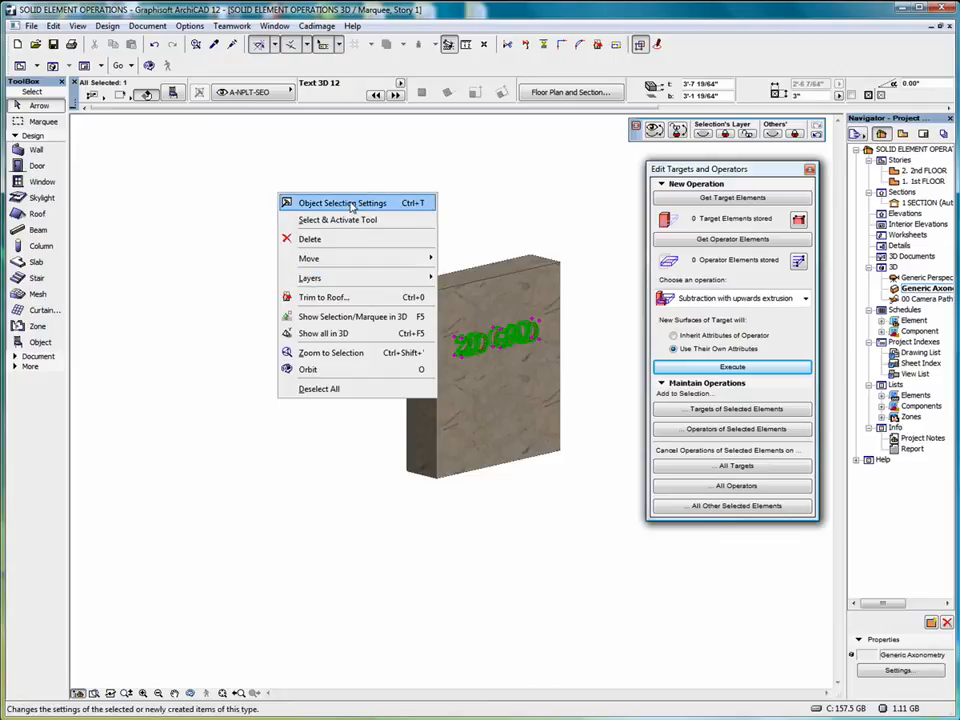
left_click(350, 204)
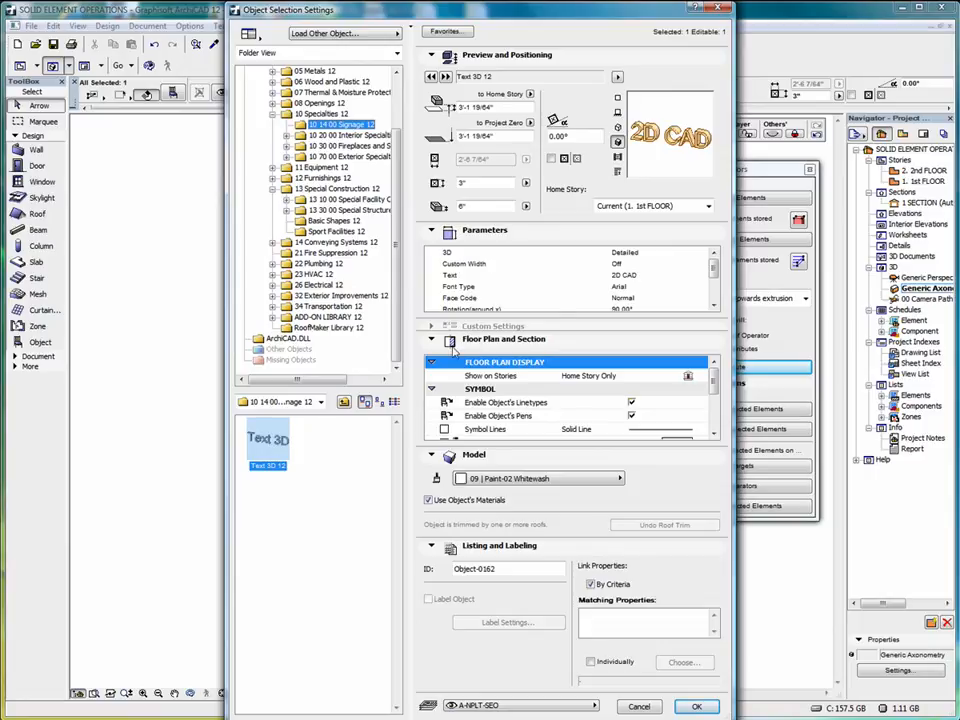
left_click(640, 275)
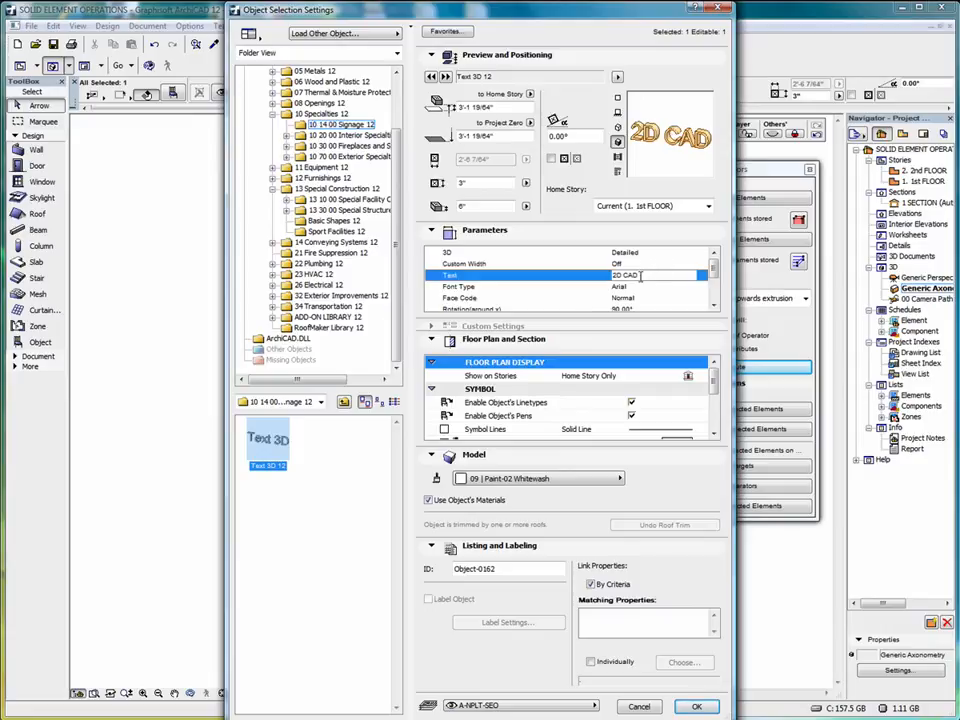
scroll(640, 275, "down", 1)
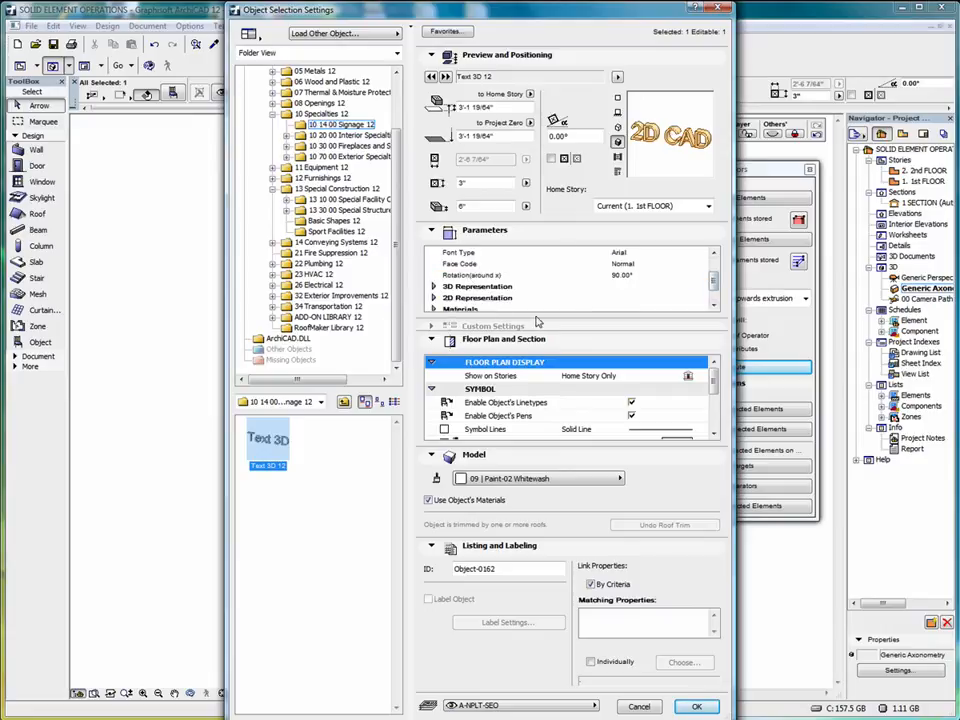
left_click_drag(714, 282, 715, 264)
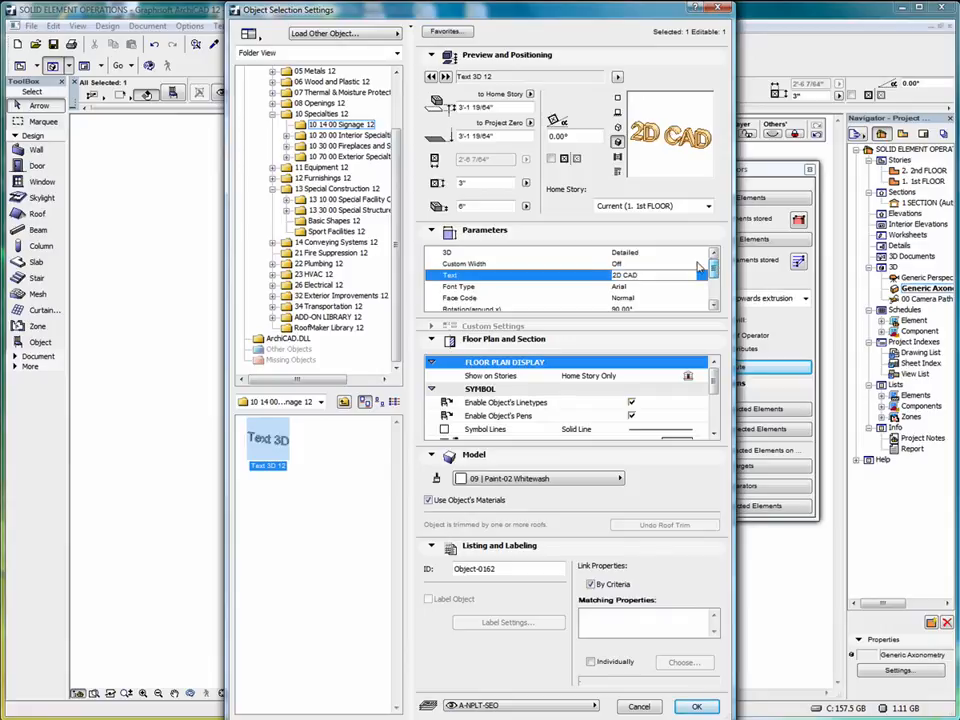
left_click(696, 706)
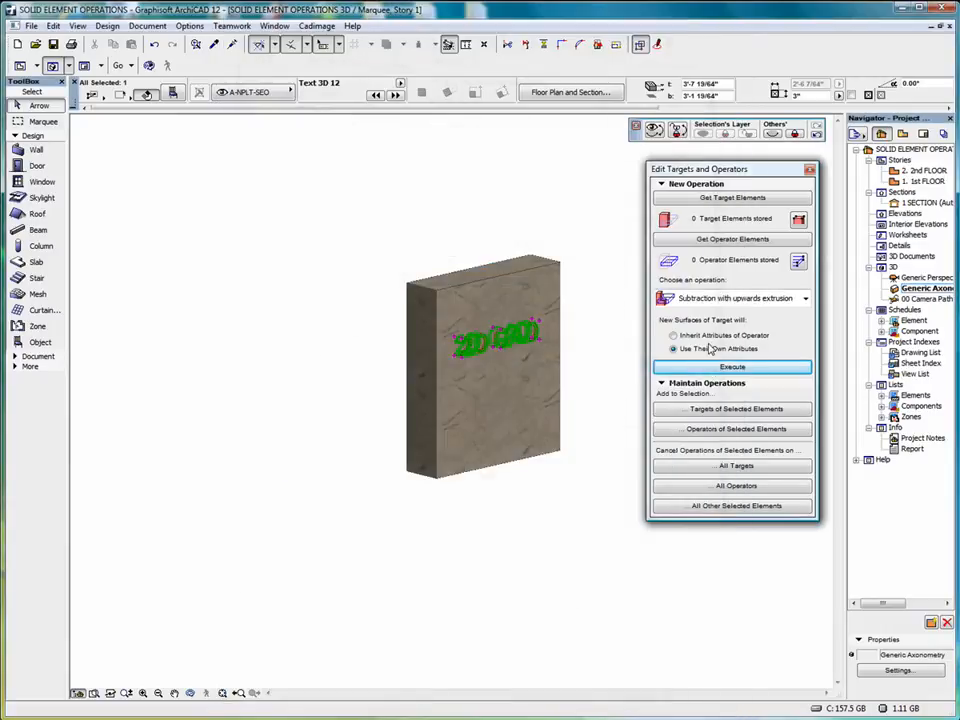
left_click(599, 327)
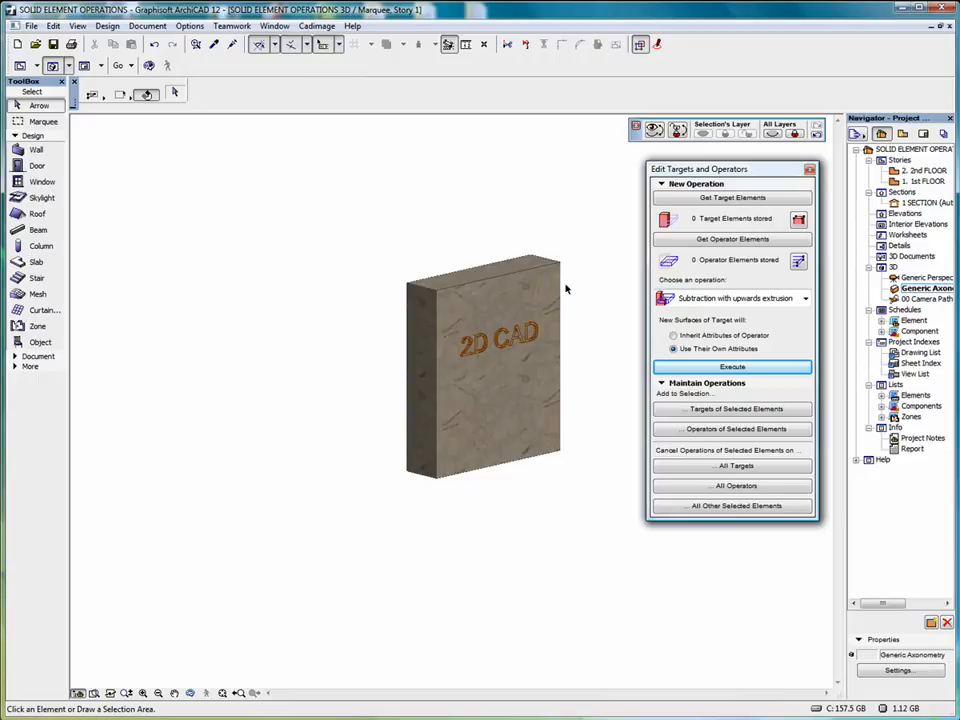
In the 1 SECTION view, draw a three-point arc from the wall's left edge through its top-edge midpoint to its right edge
double_click(925, 202)
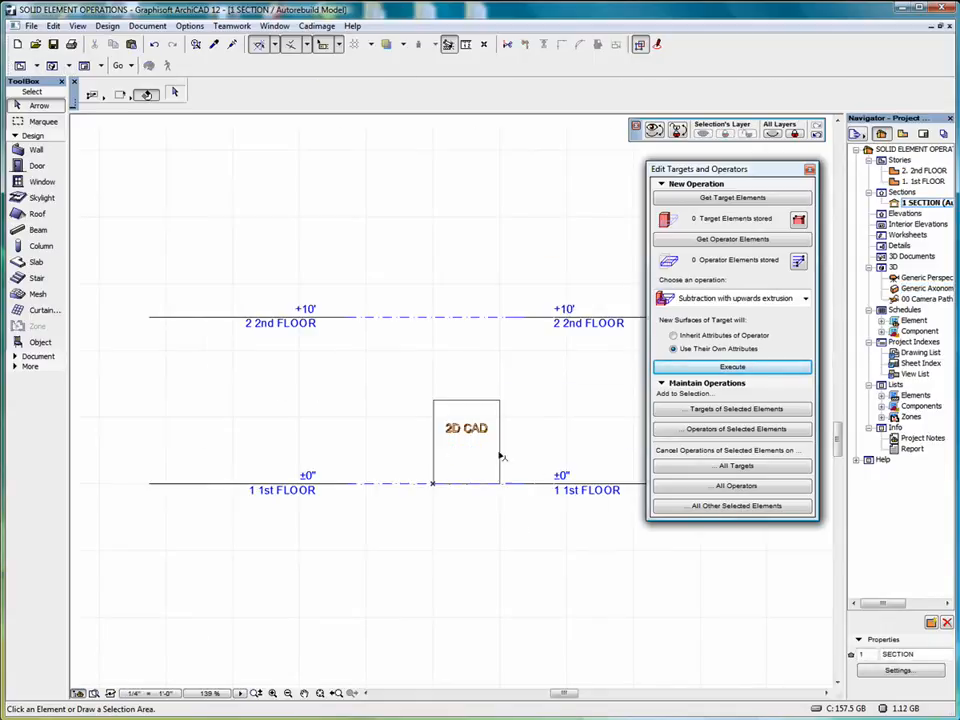
scroll(504, 440, "up", 4)
left_click(38, 356)
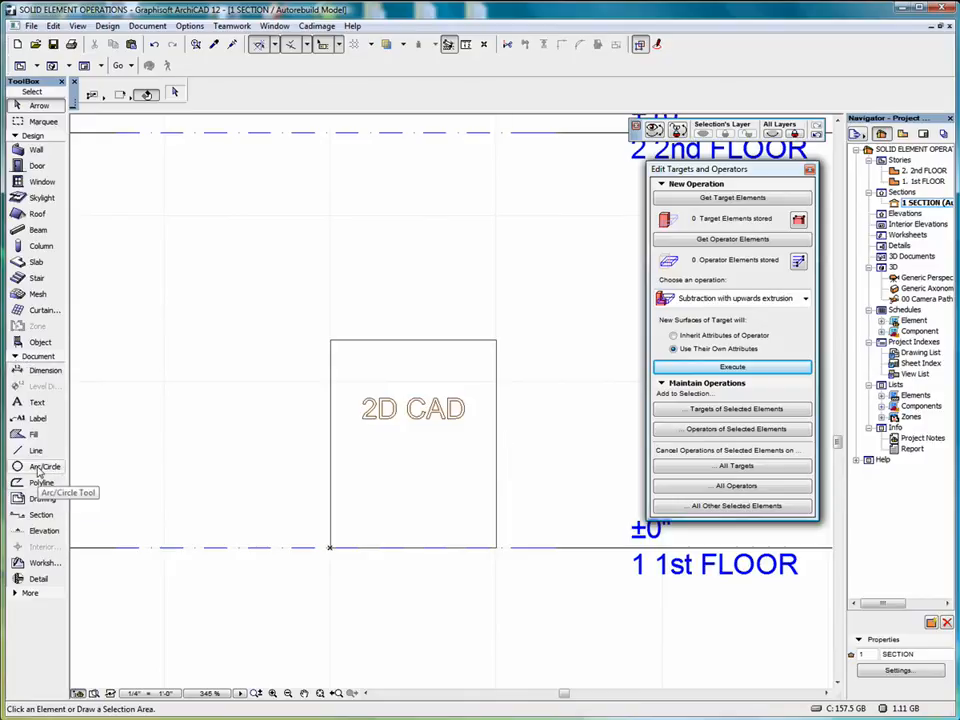
left_click(39, 470)
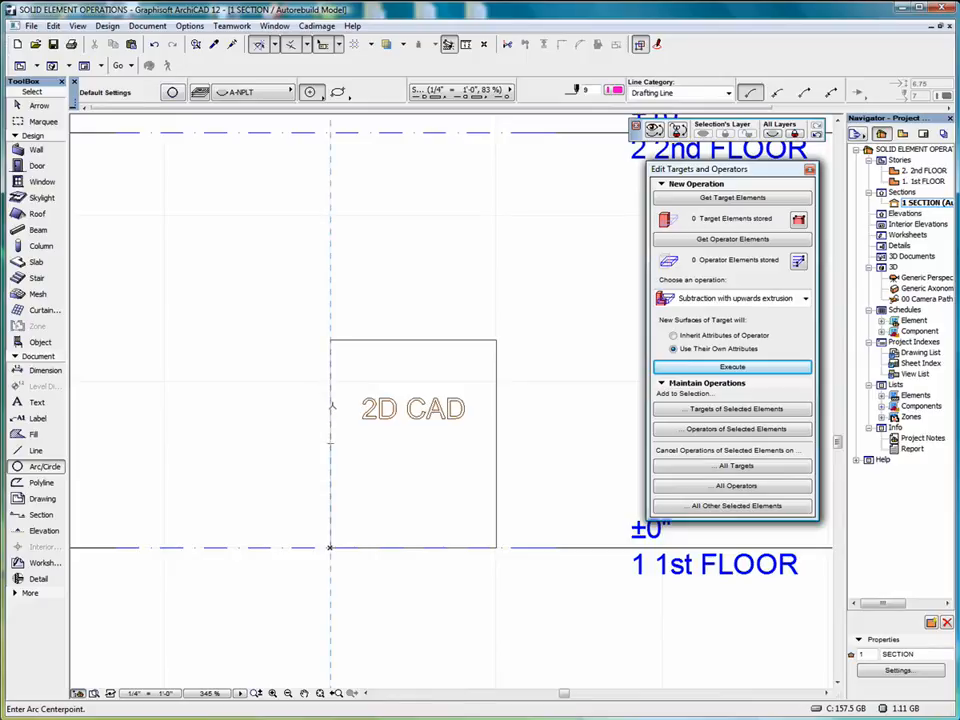
scroll(331, 407, "down", 3)
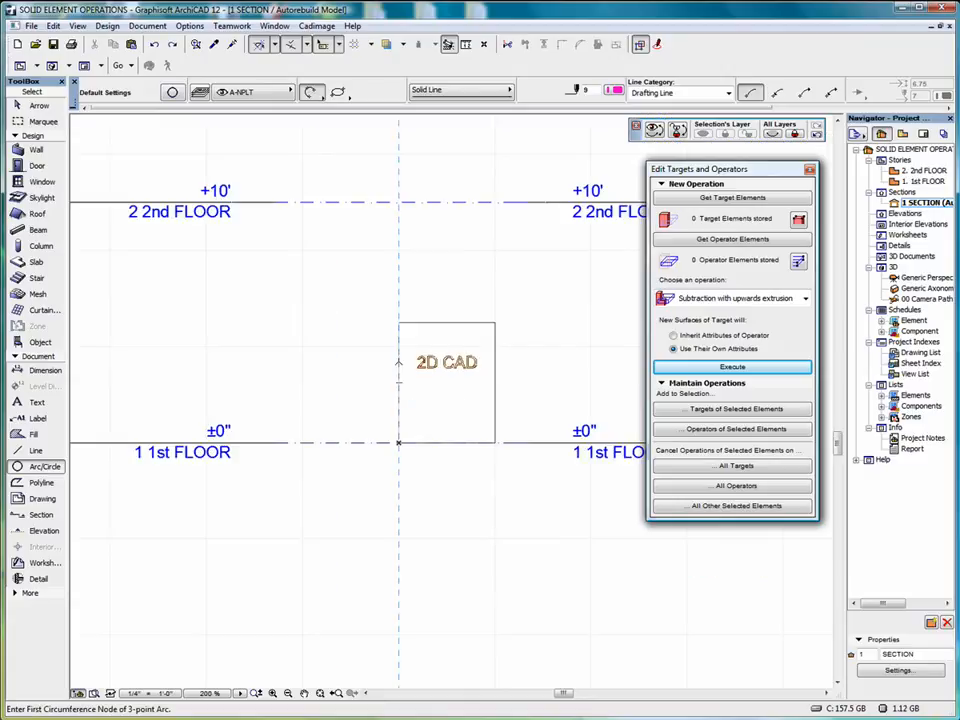
left_click(398, 362)
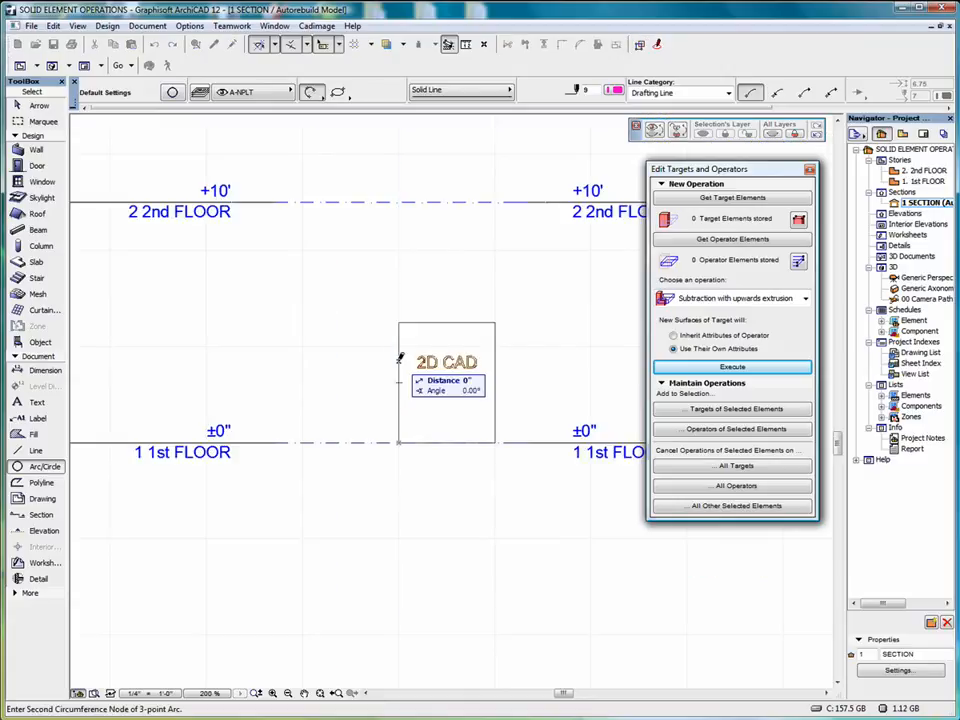
left_click(447, 322)
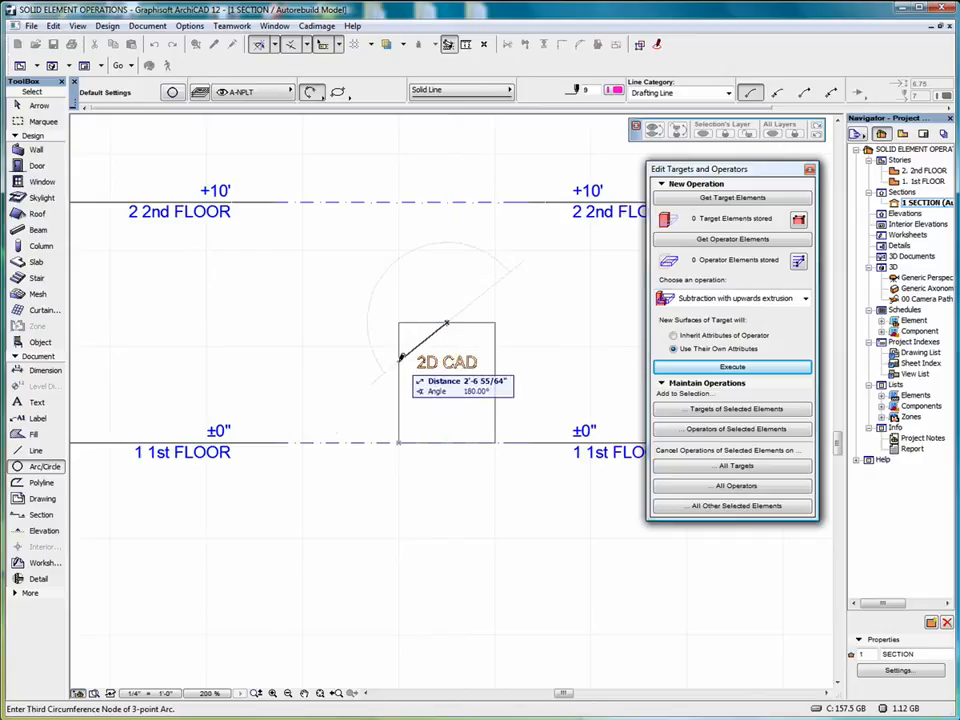
left_click(496, 358)
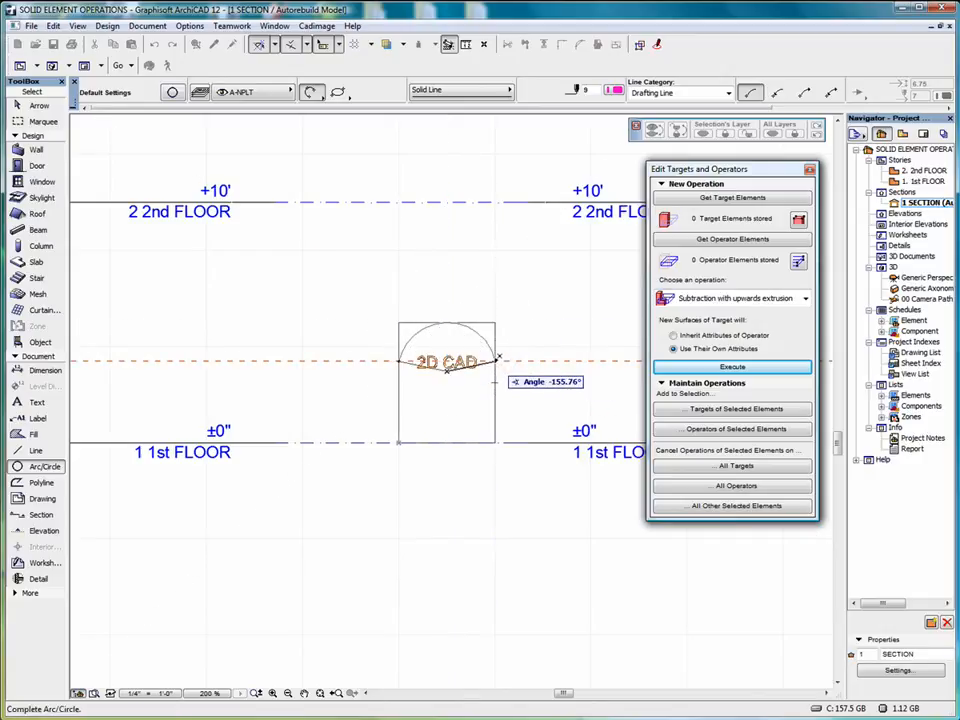
left_click(496, 358)
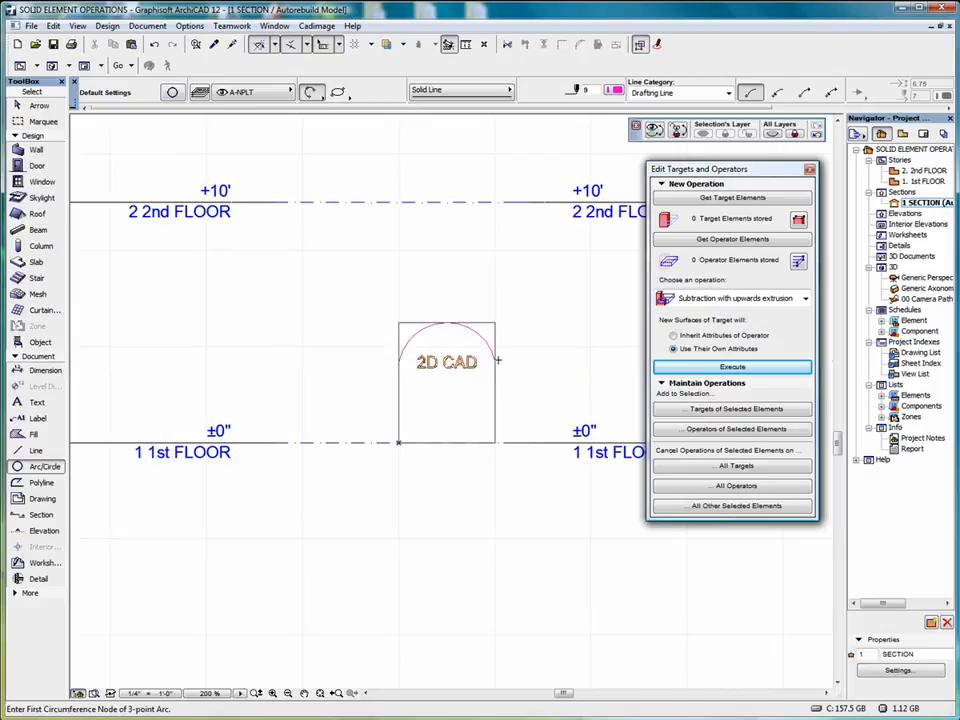
Draw a short horizontal line 2" long outward from the arc's right end
left_click(35, 451)
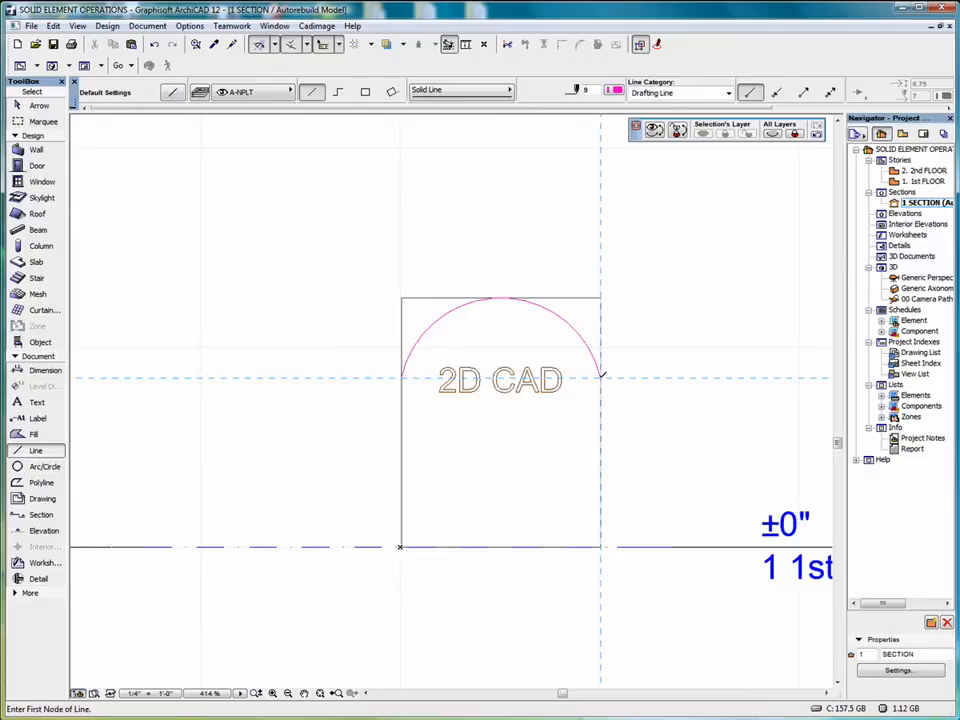
left_click(601, 375)
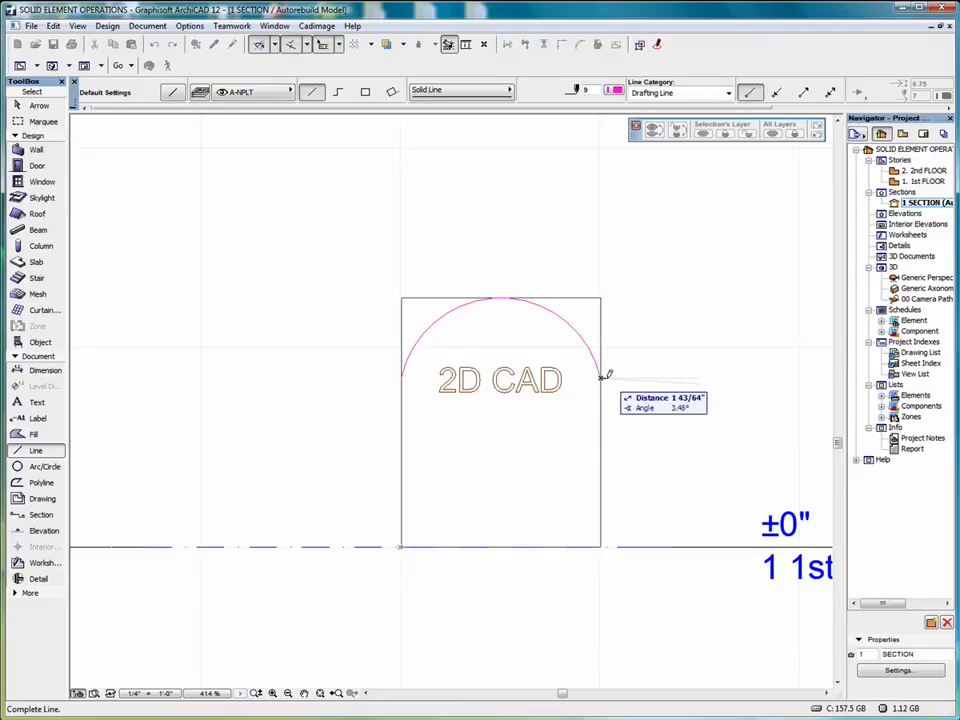
type("2")
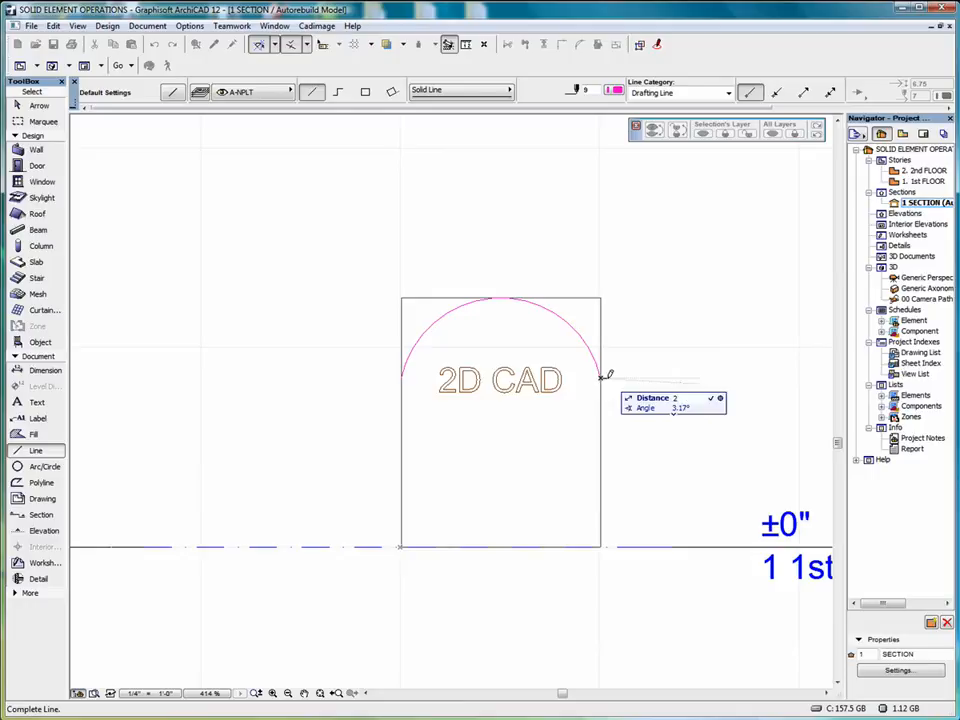
key("Return")
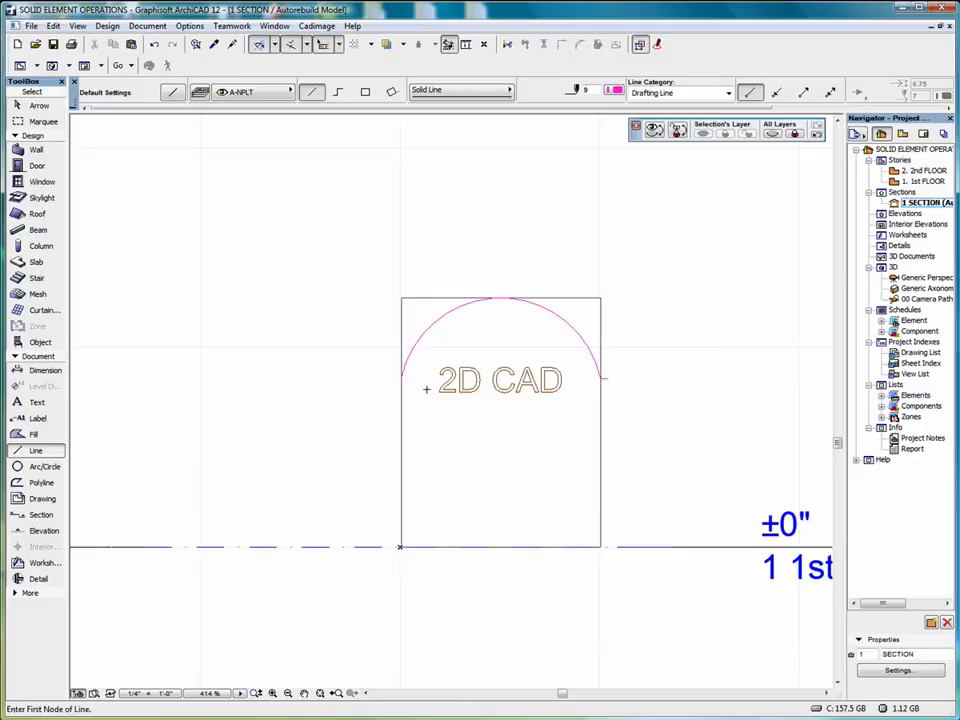
Draw a short horizontal line 2" long outward from the arc's left end
left_click(403, 376)
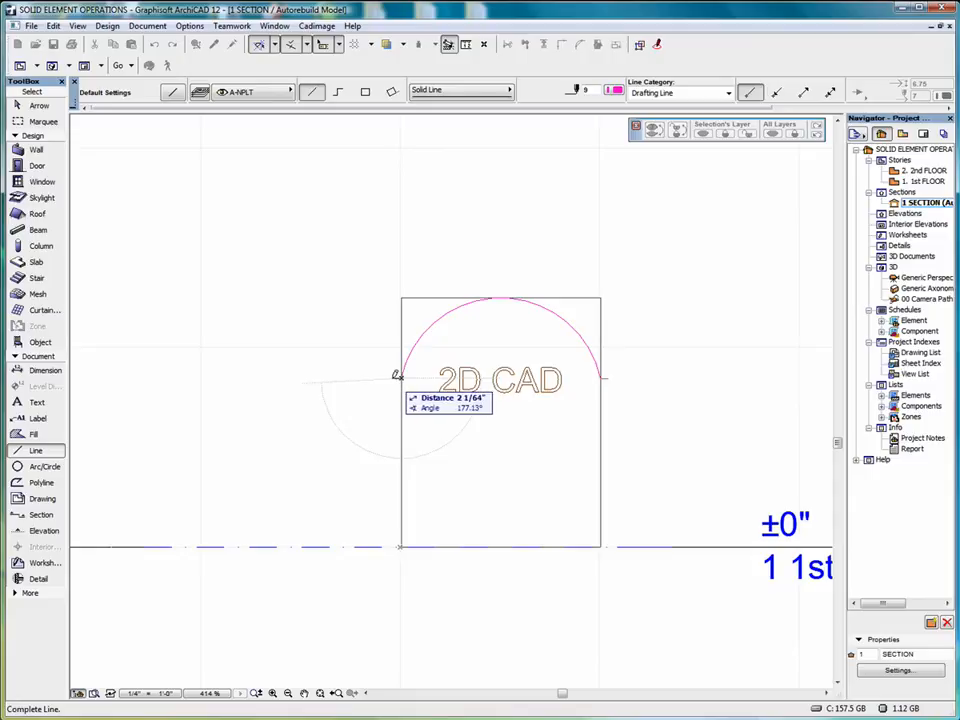
type("2")
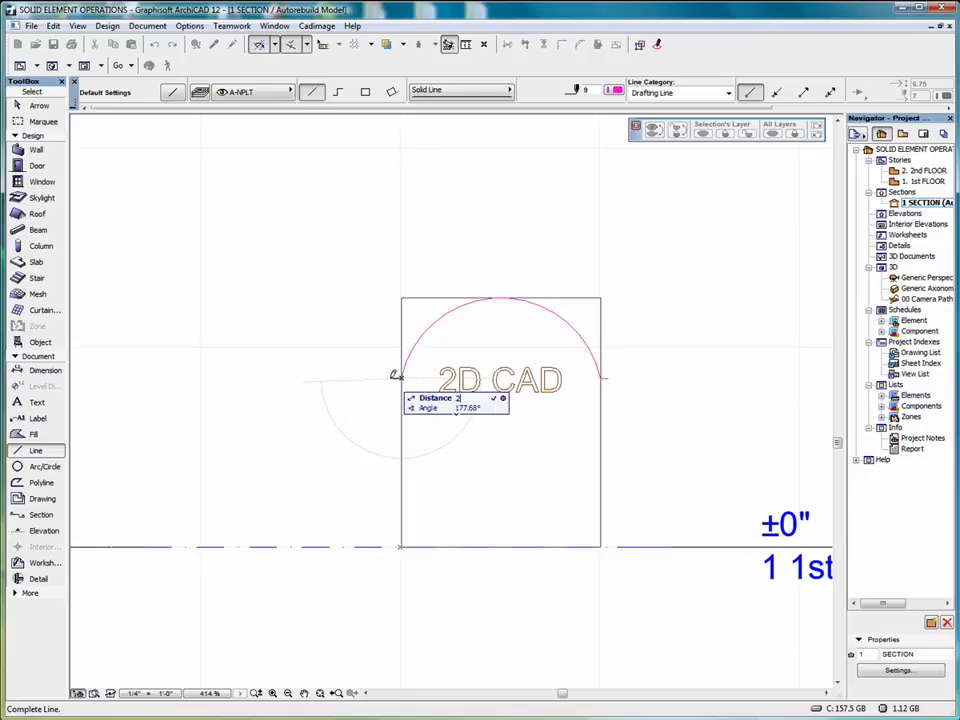
key("Return")
Offset a copy of the arc and its end lines outward by 2"
scroll(483, 391, "up", 4)
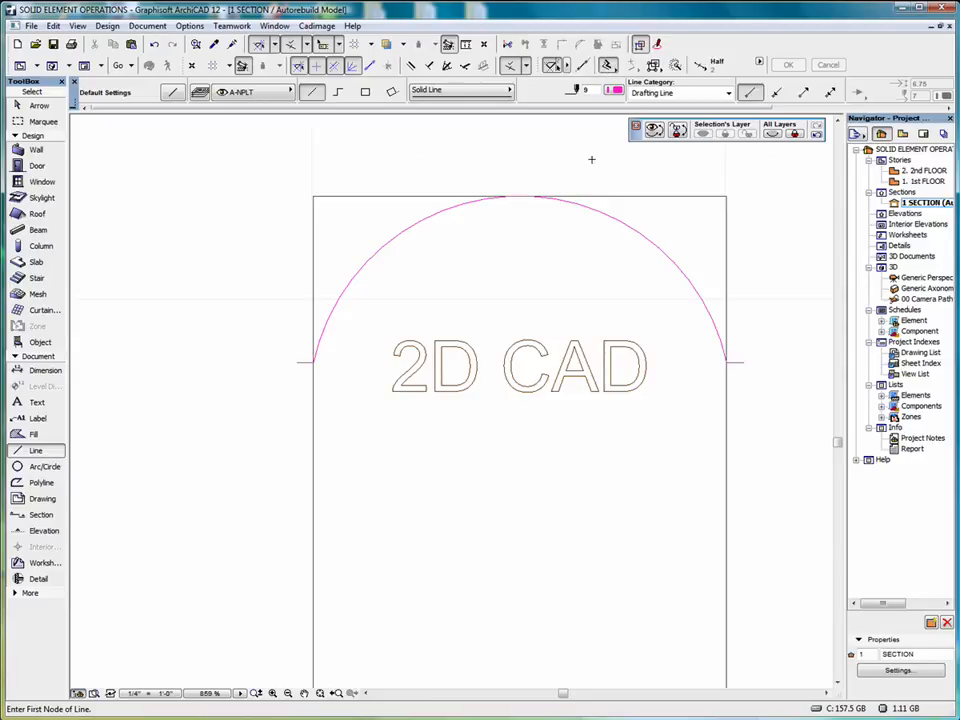
left_click(616, 218)
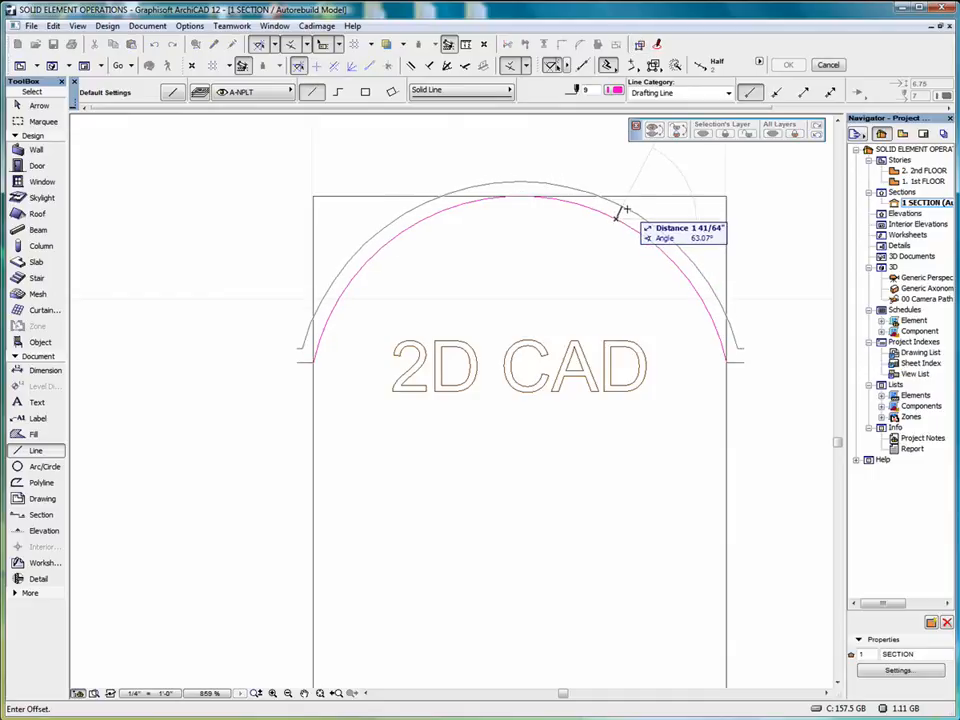
type("2")
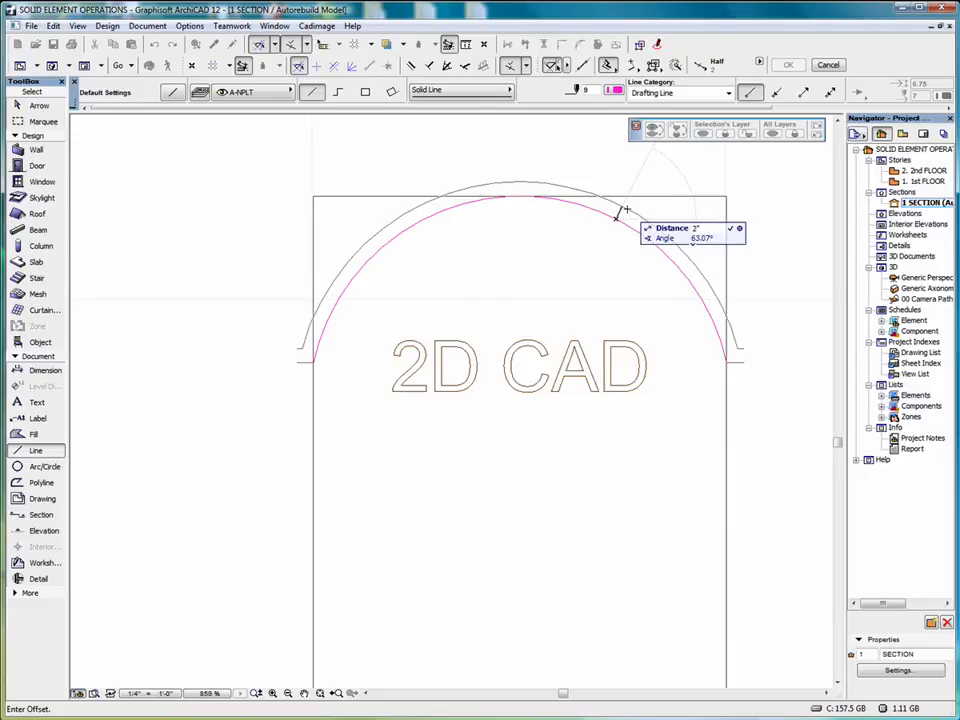
key("Return")
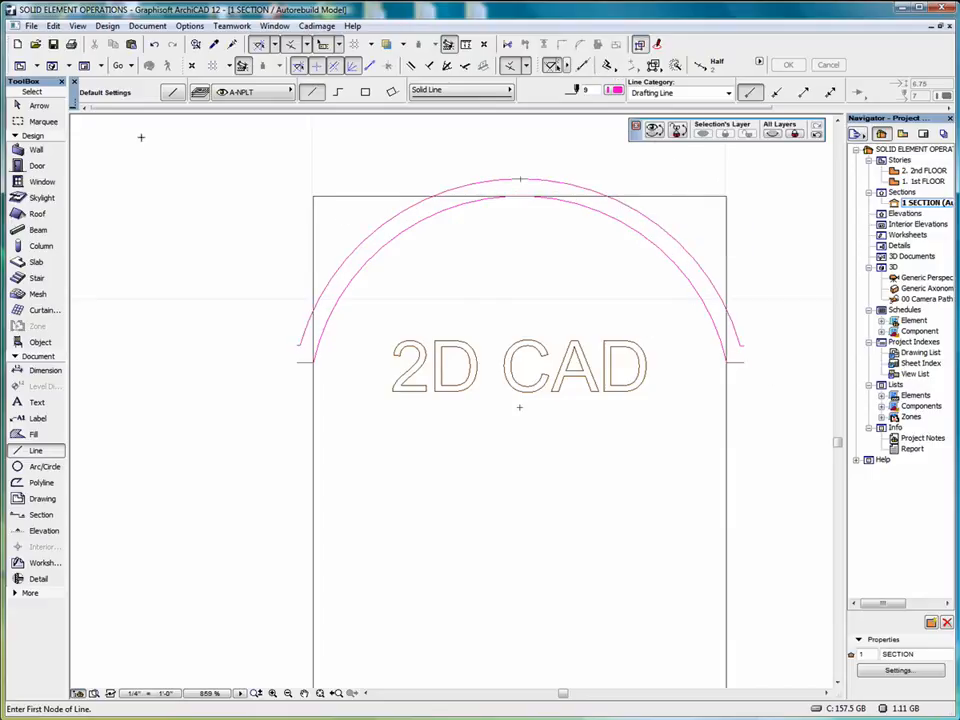
Extend the outer arc's left end along its curve to the outer end of the left 2" line
left_click(36, 105)
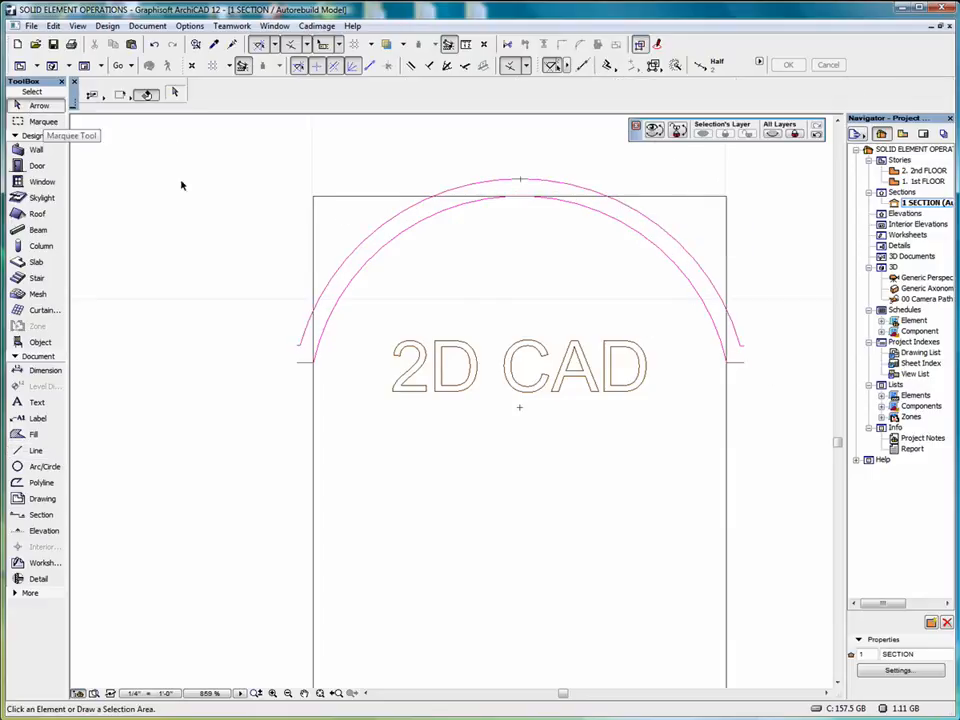
left_click(337, 279)
scroll(296, 368, "up", 5)
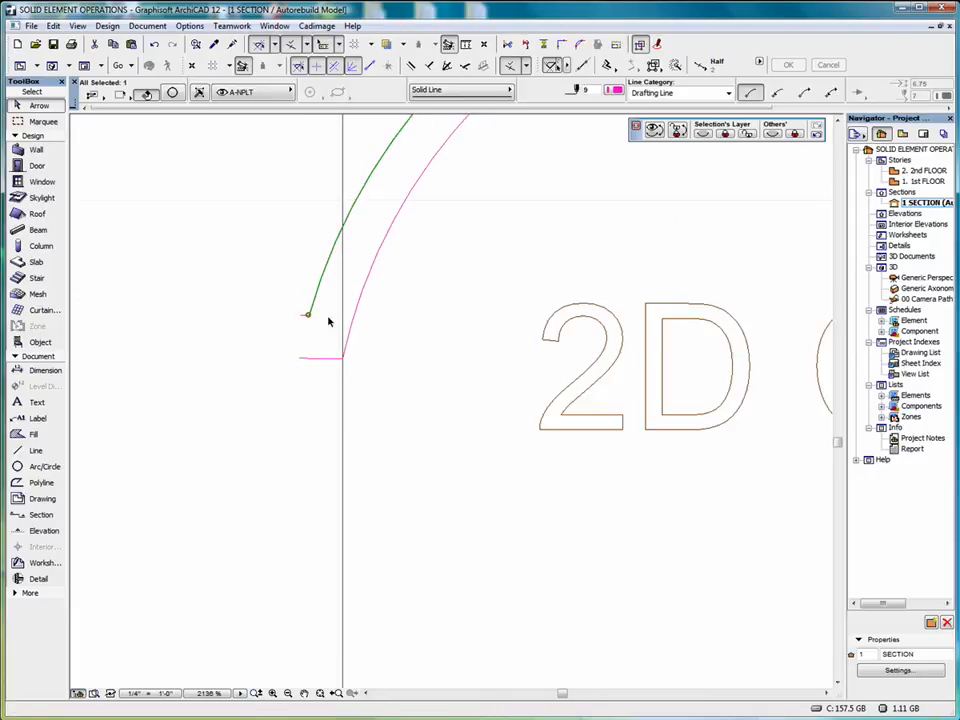
left_click(309, 317)
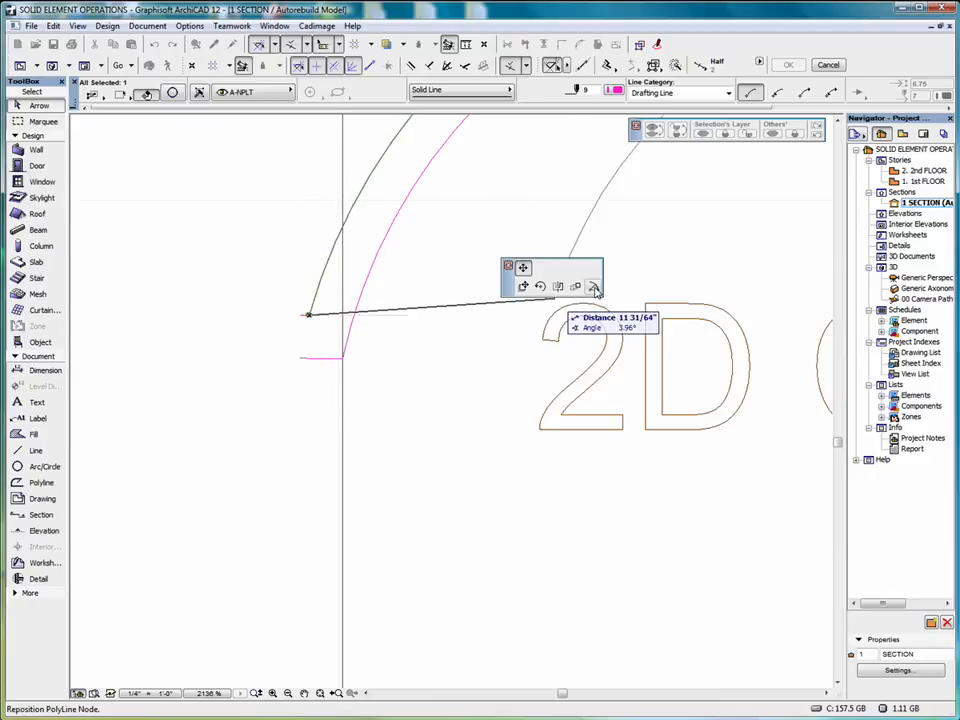
left_click(647, 283)
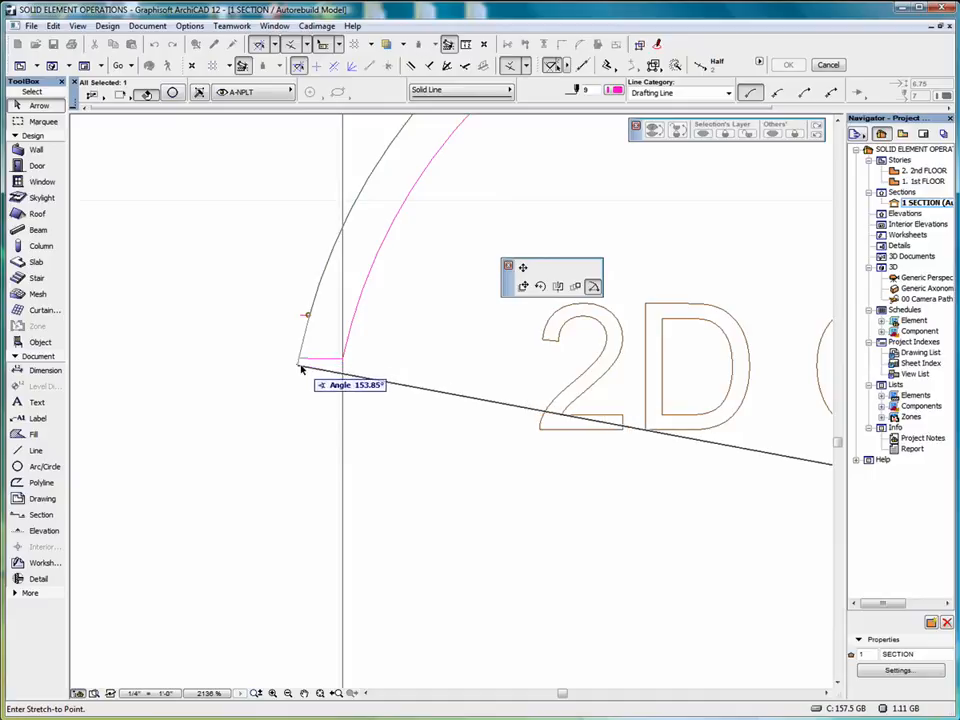
left_click(301, 361)
scroll(266, 373, "down", 6)
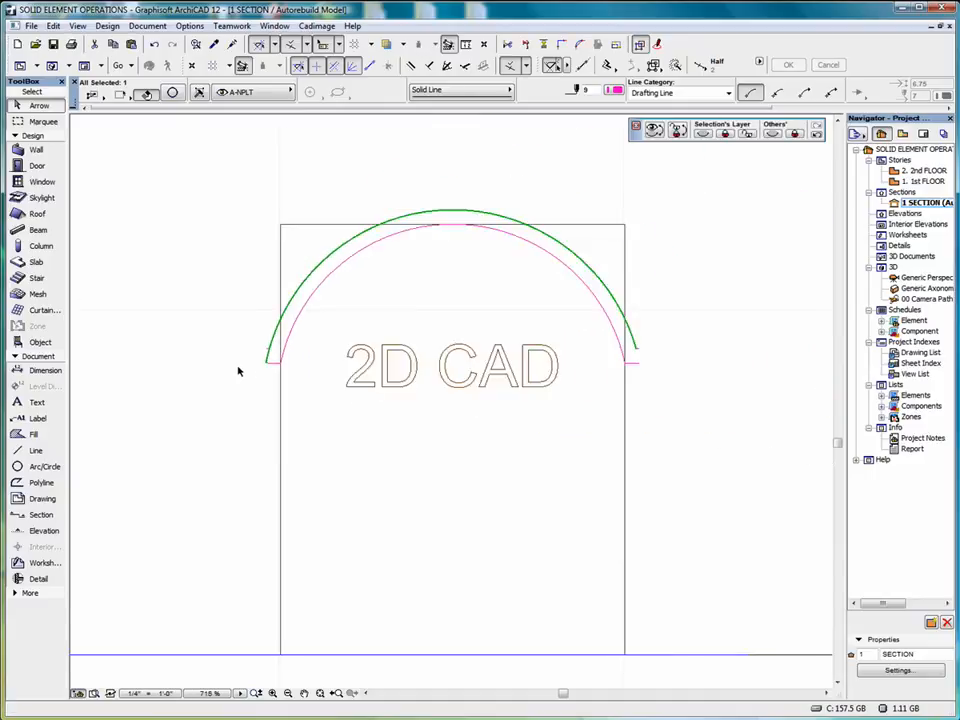
Extend the outer arc's right end to the right 2" line's outer end and delete the leftover offset stubs
scroll(466, 376, "up", 4)
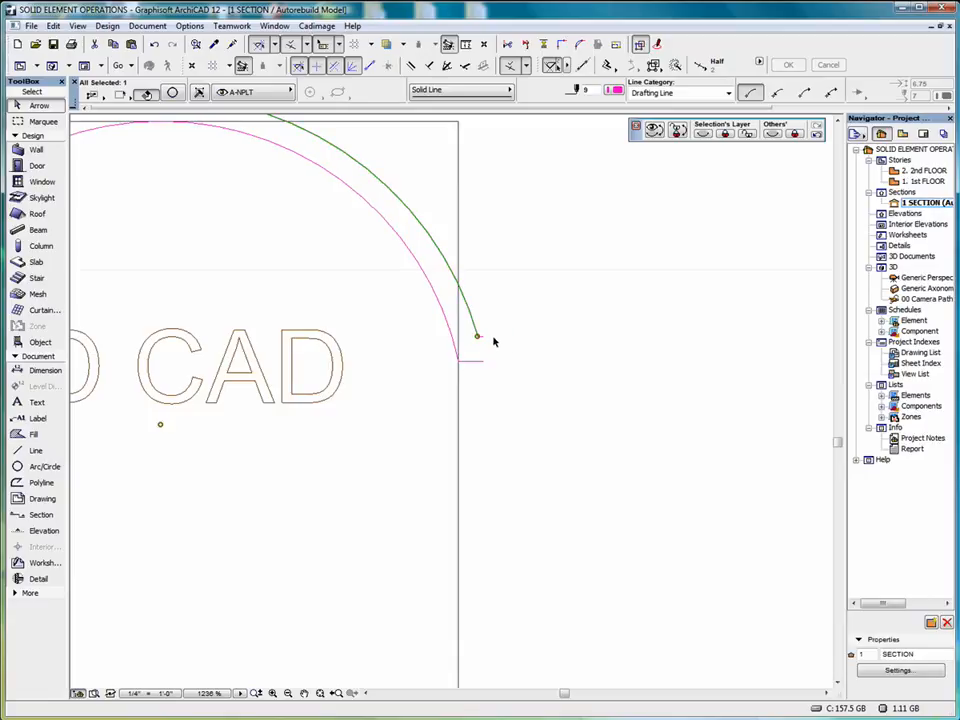
left_click(478, 339)
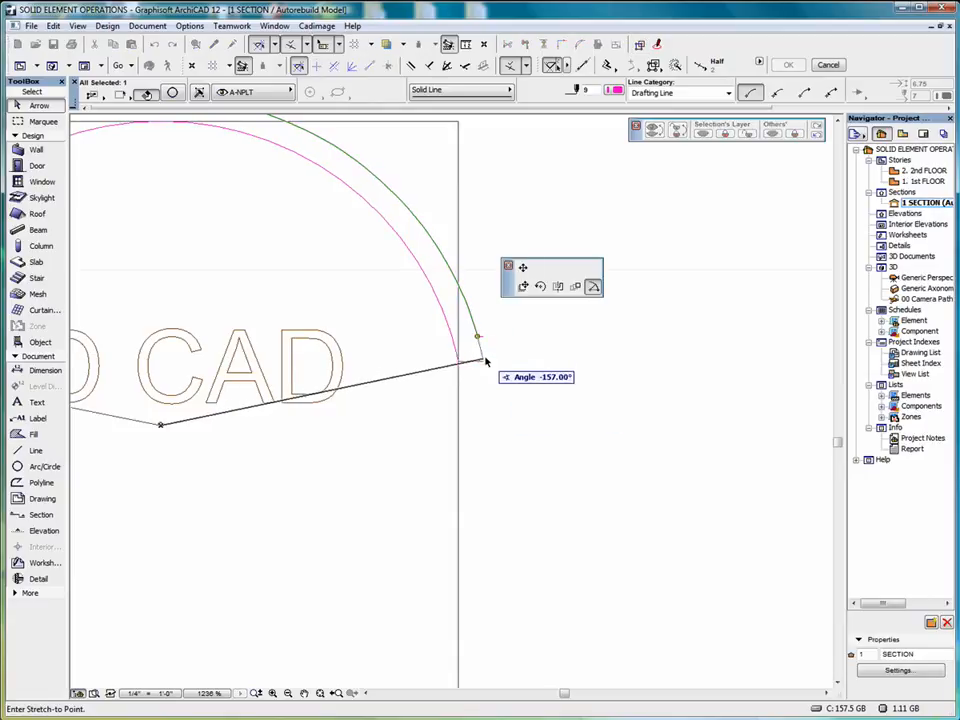
left_click(485, 365)
scroll(487, 369, "down", 2)
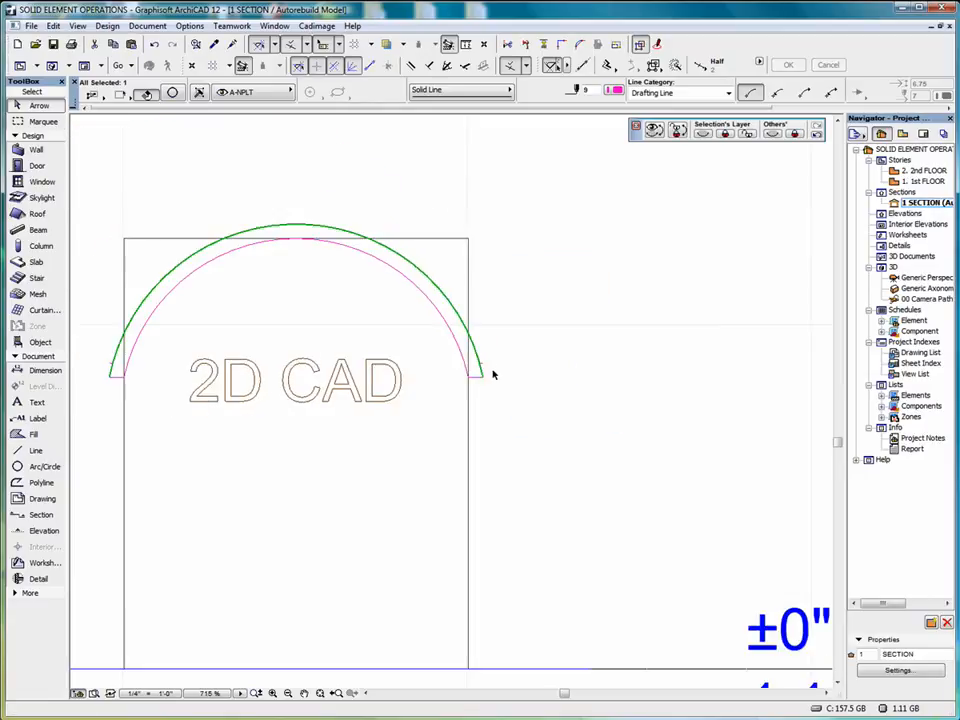
left_click(482, 364)
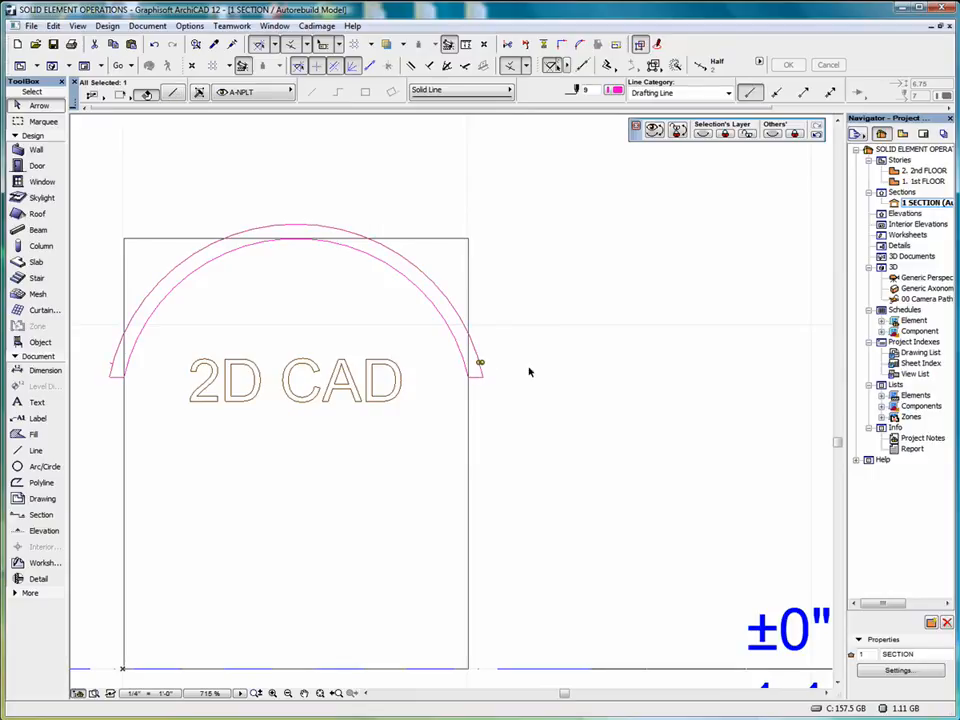
Move both arcs and both short end lines together straight up by about 2'-2", clear of the wall
scroll(529, 372, "down", 1)
left_click(355, 324)
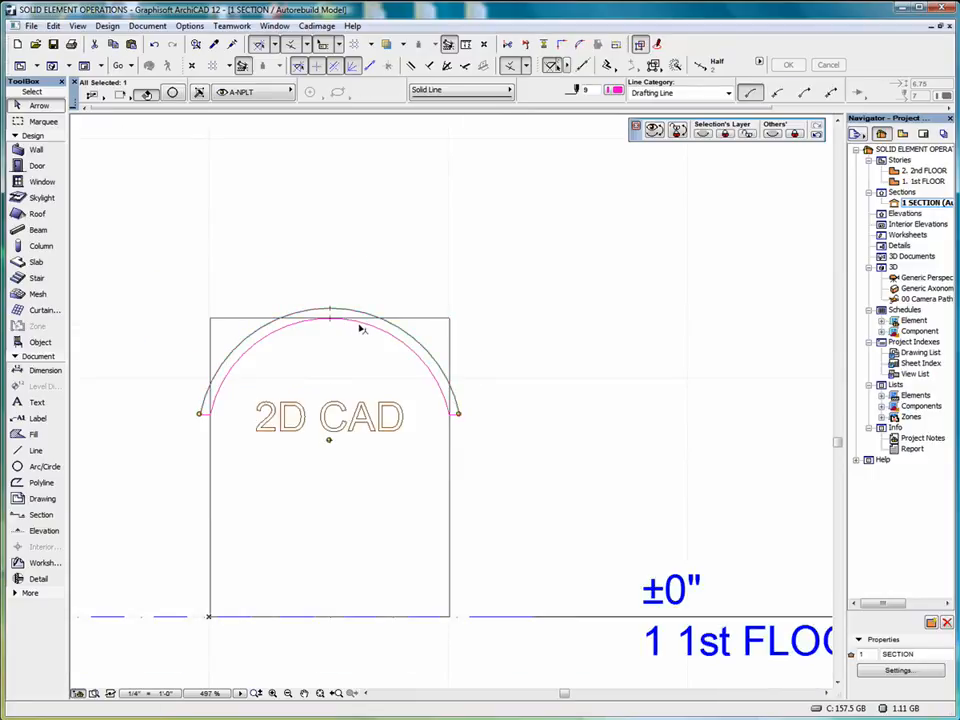
left_click(454, 414, "shift")
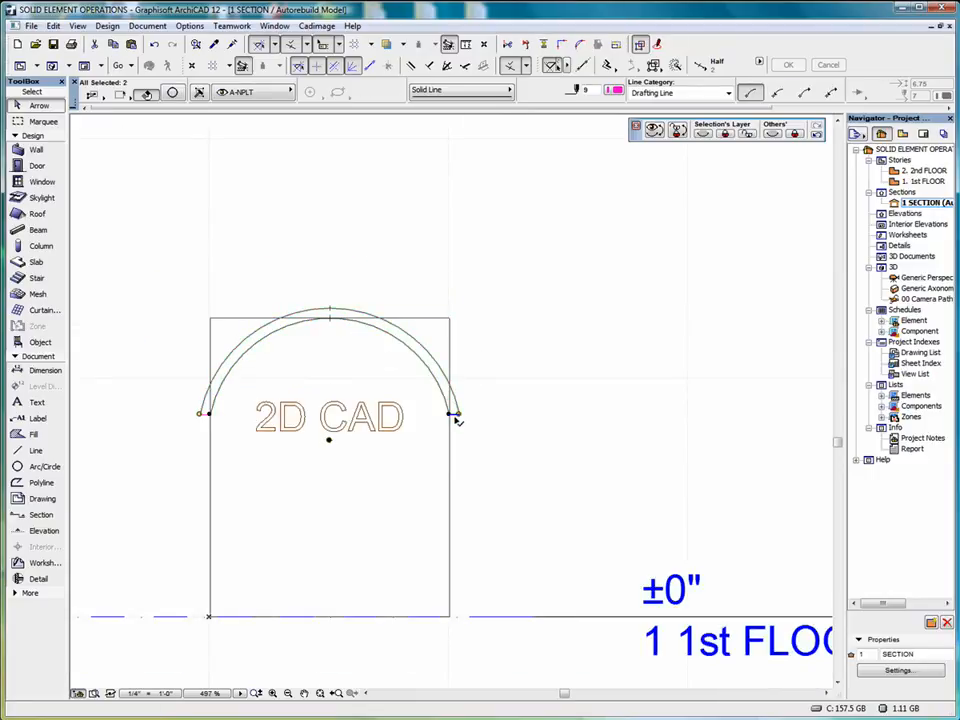
left_click(204, 414, "shift")
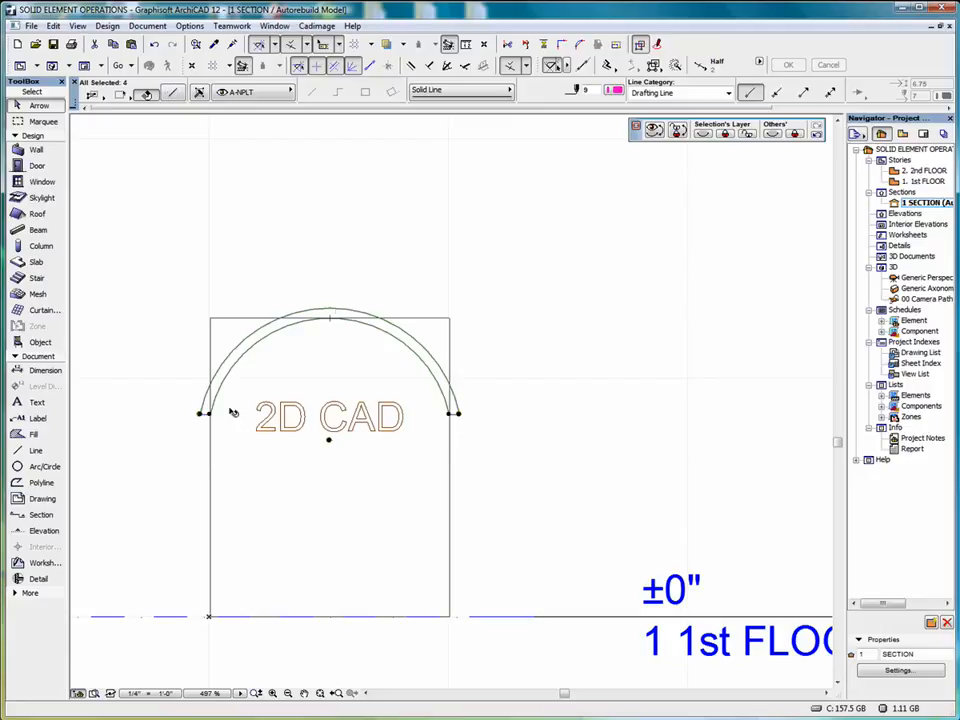
left_click(336, 314)
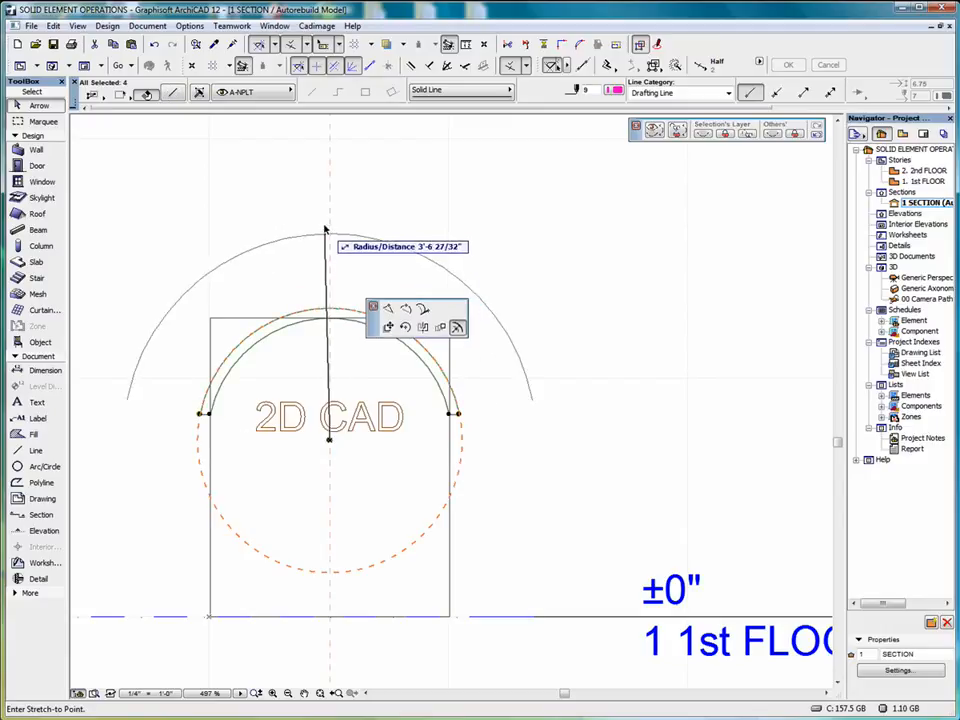
left_click(389, 314)
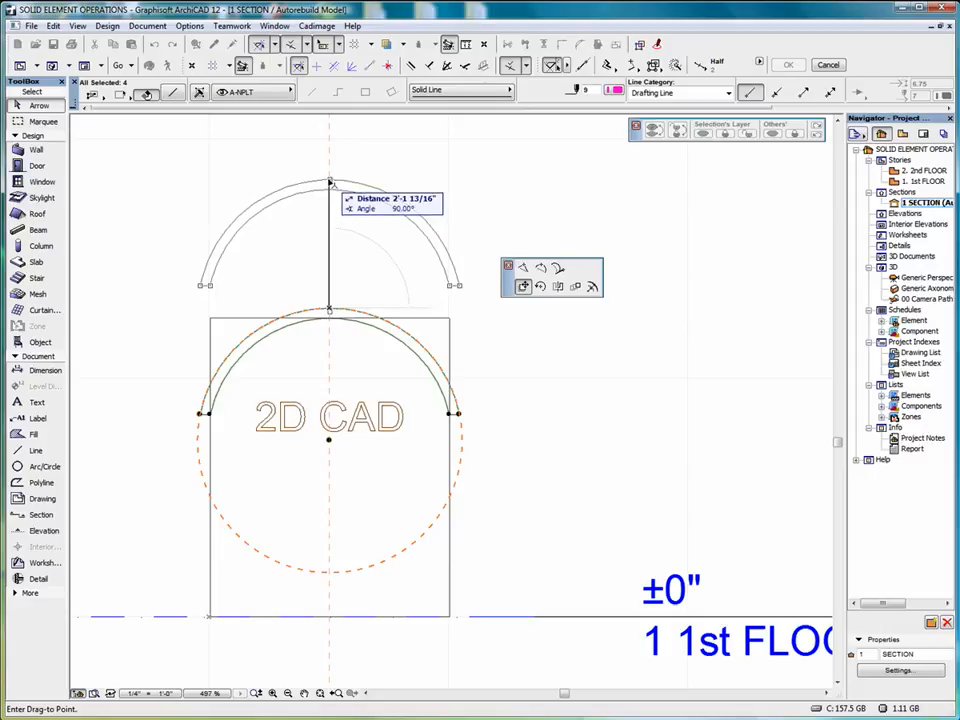
left_click(329, 183)
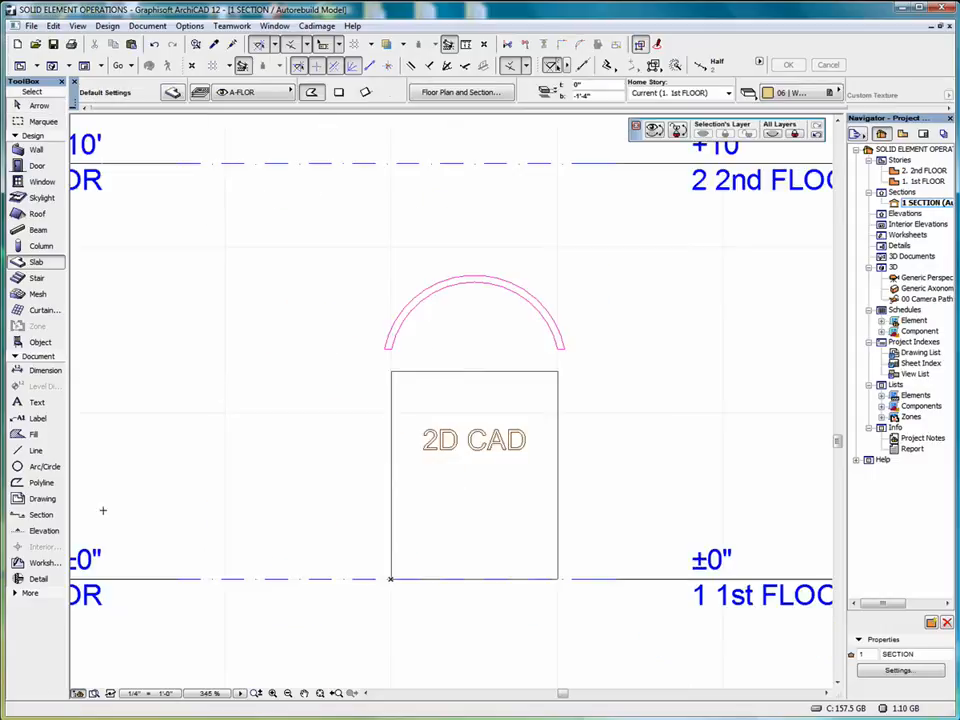
Select all four elements of the arched outline above the wall and copy them to the clipboard
left_click(39, 107)
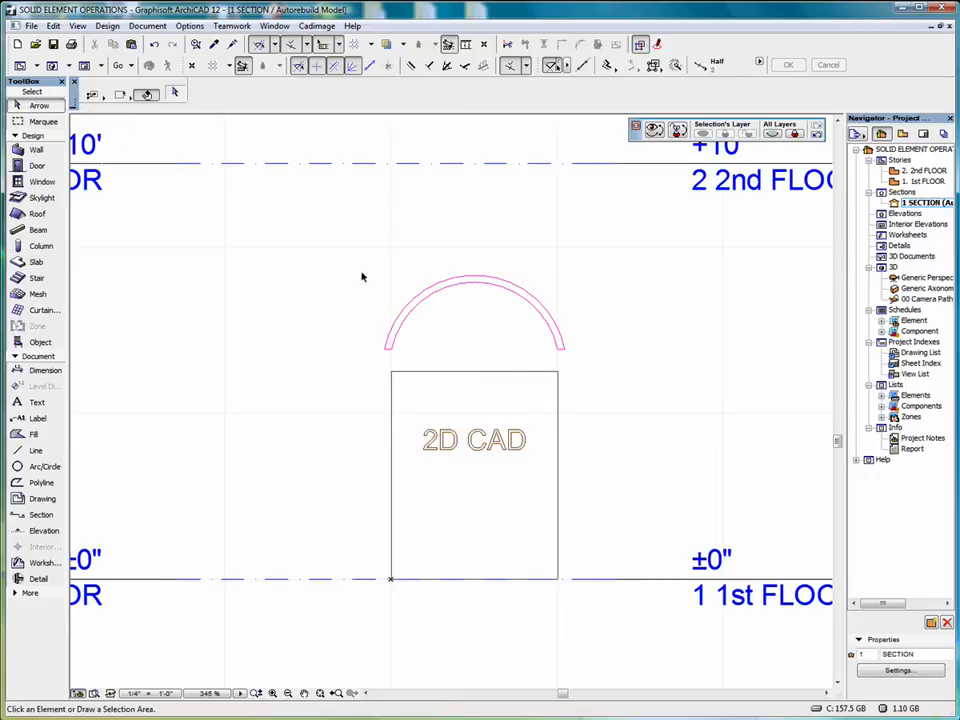
left_click_drag(337, 257, 619, 355)
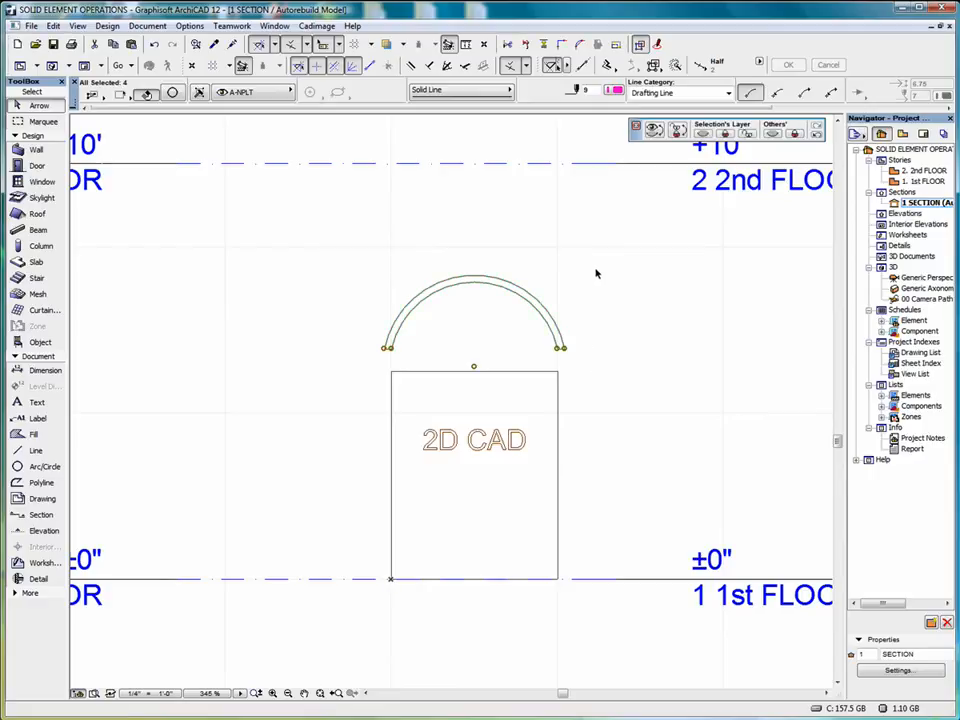
right_click(595, 272)
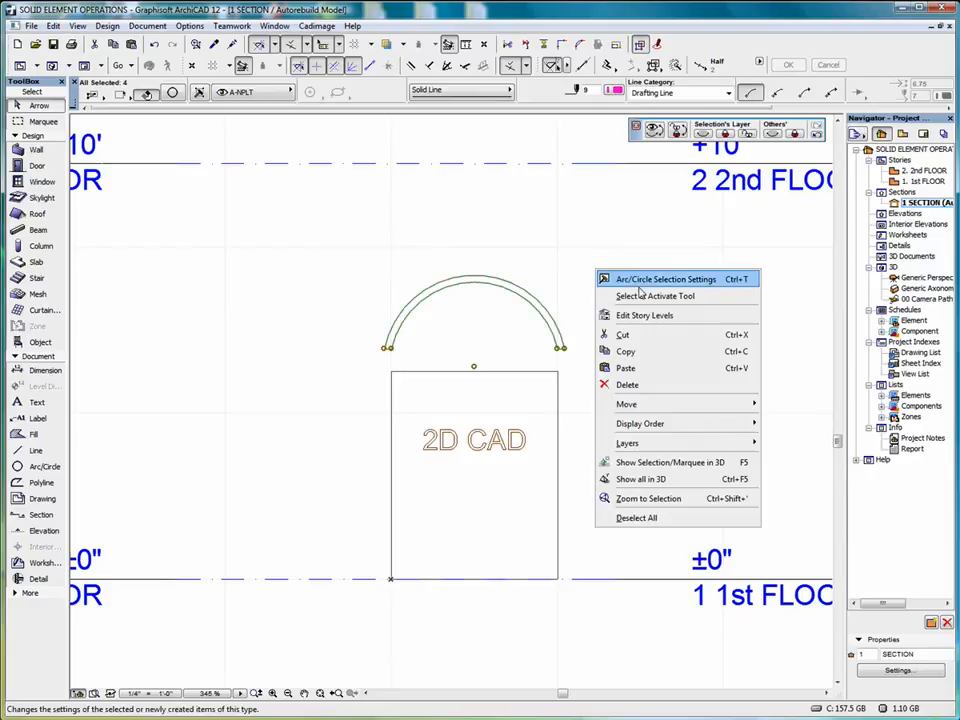
left_click(660, 352)
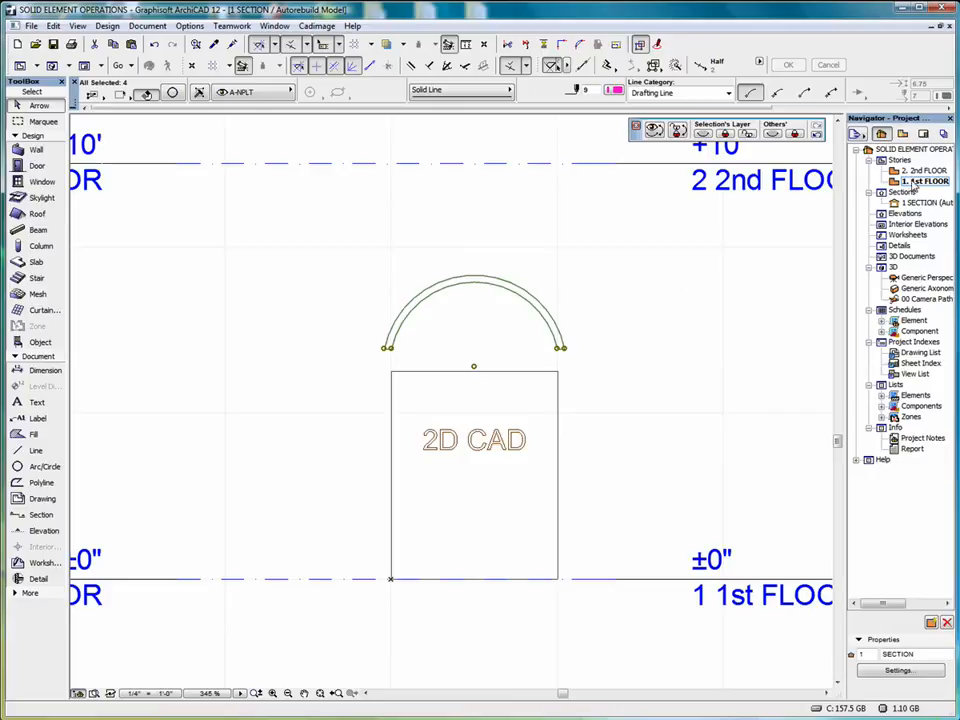
Paste the arched outline into the 1st FLOOR plan at the center of the current view, keeping the current zoom
double_click(914, 183)
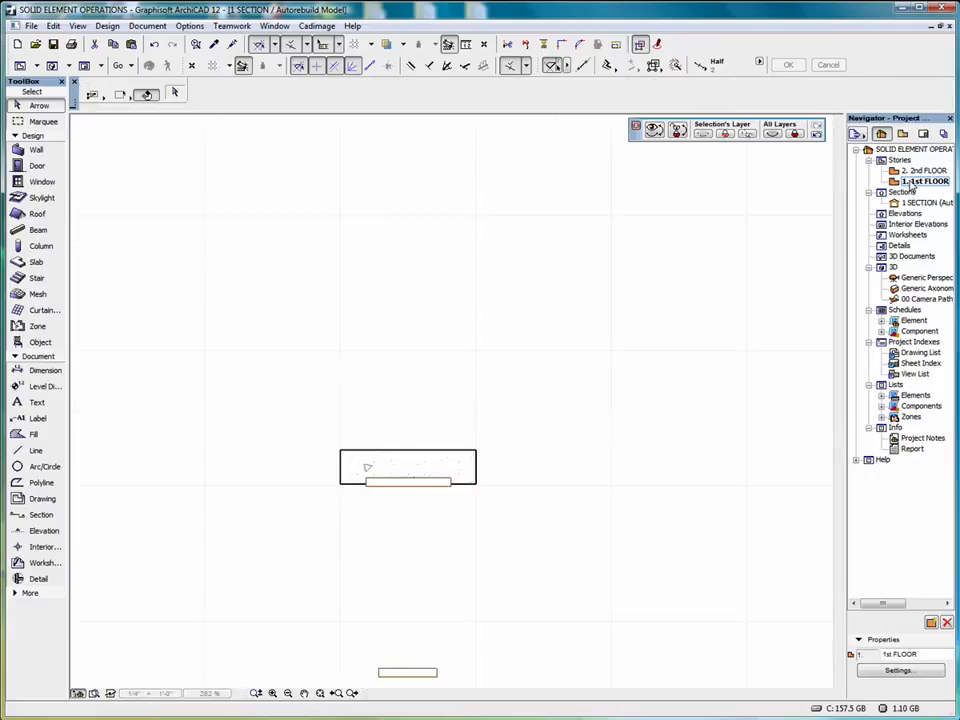
right_click(444, 265)
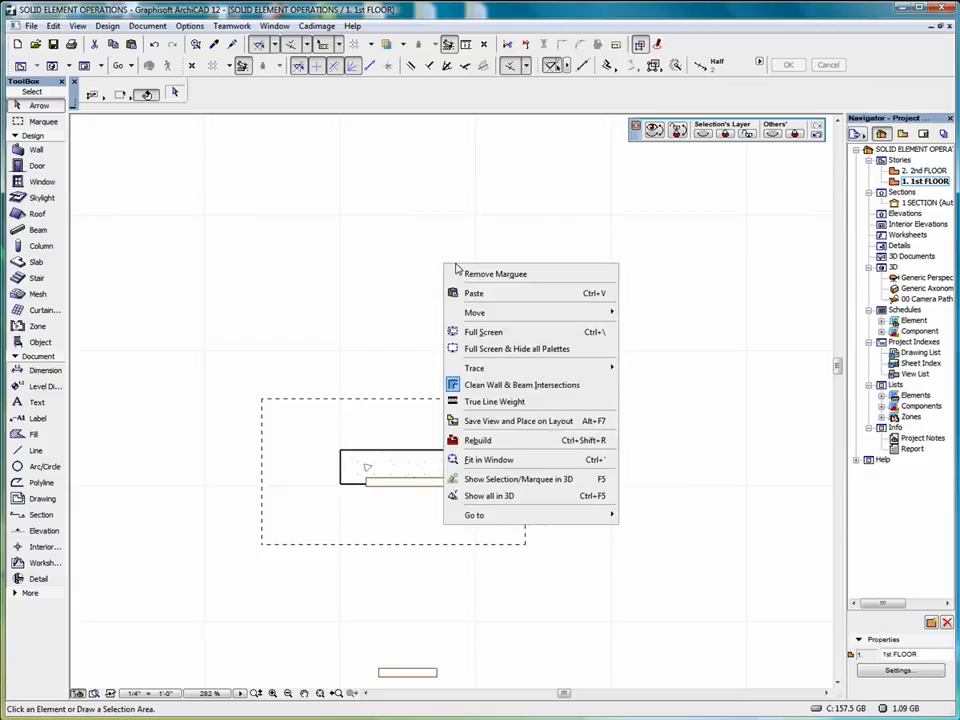
left_click(500, 297)
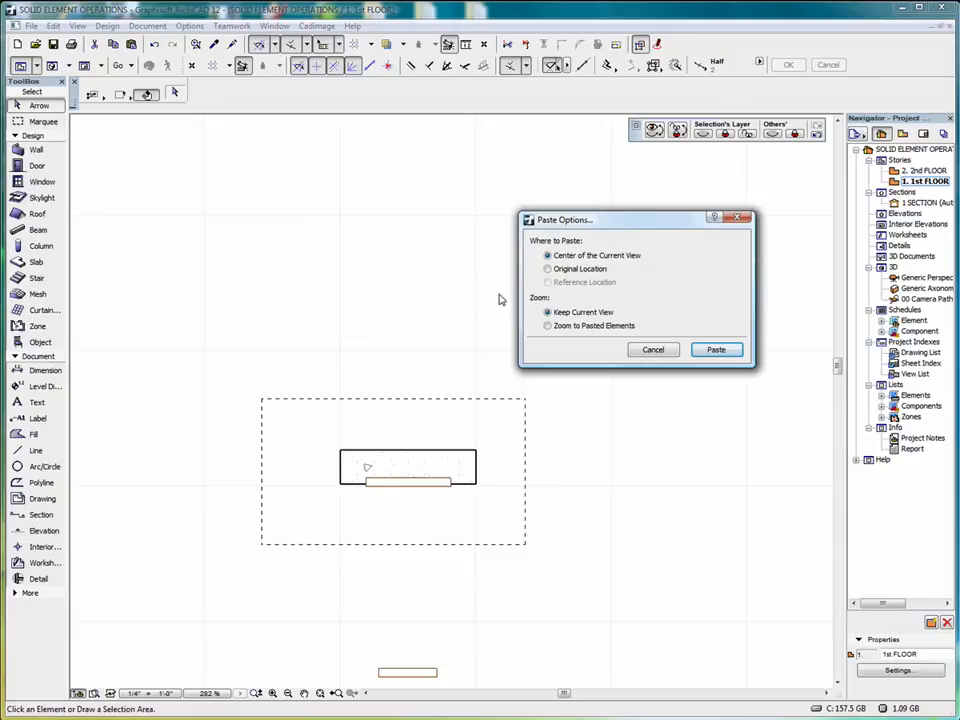
left_click(716, 349)
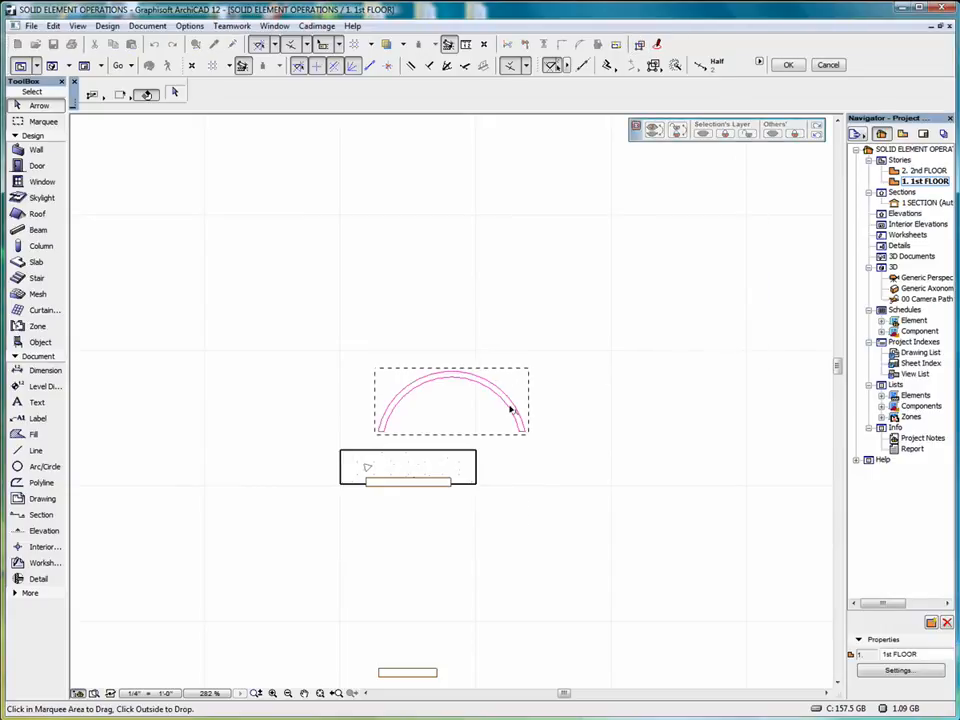
left_click(558, 346)
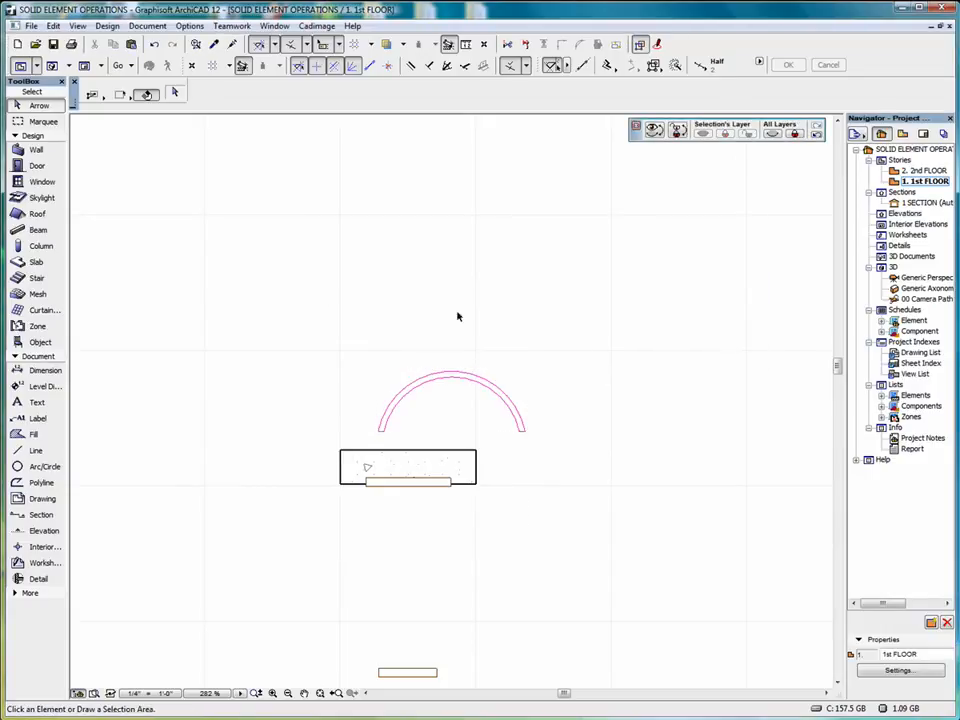
left_click(37, 263)
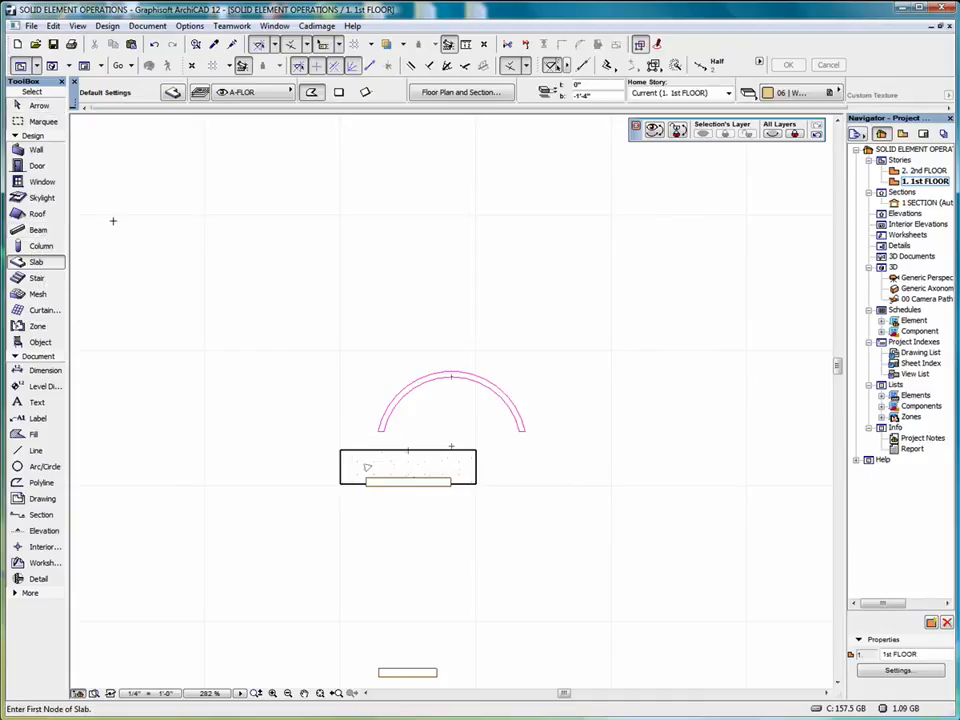
left_click(36, 105)
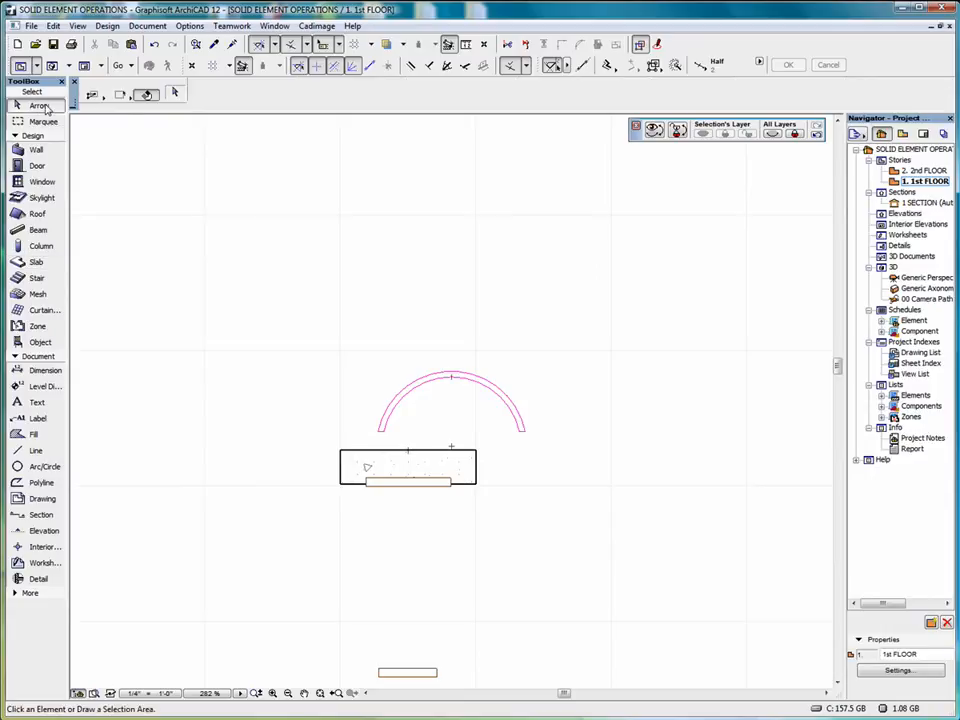
left_click(439, 380)
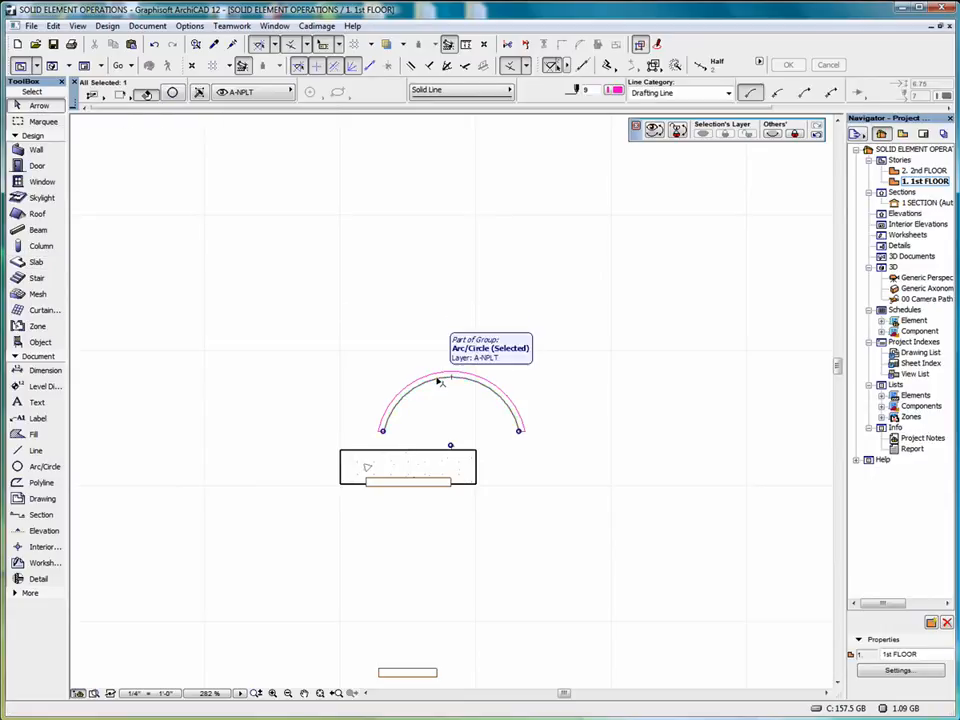
scroll(416, 400, "up", 5)
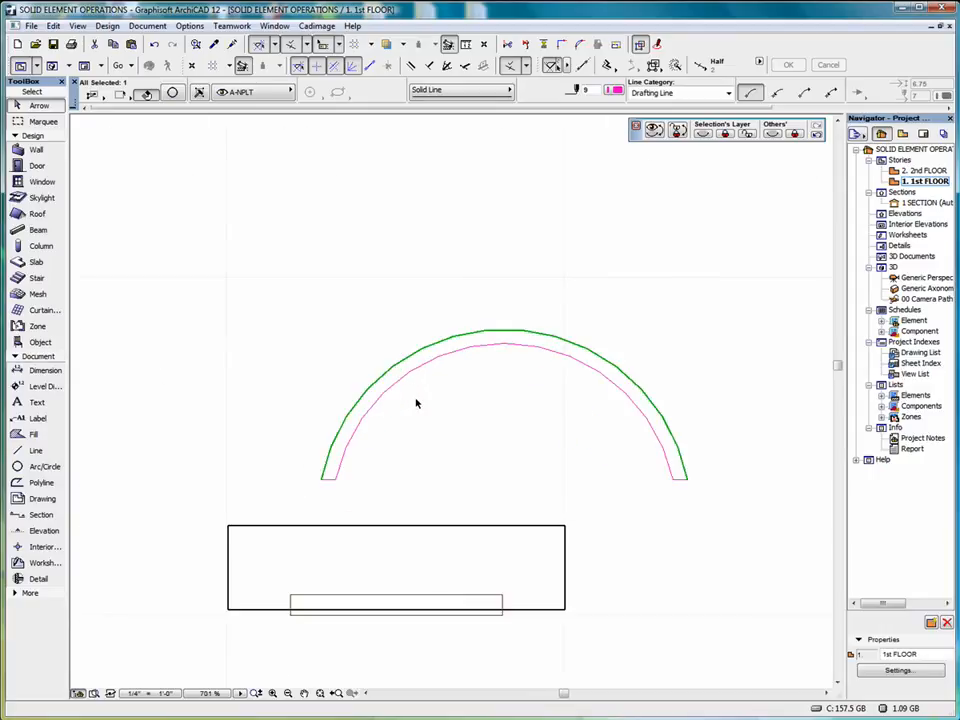
left_click(390, 330)
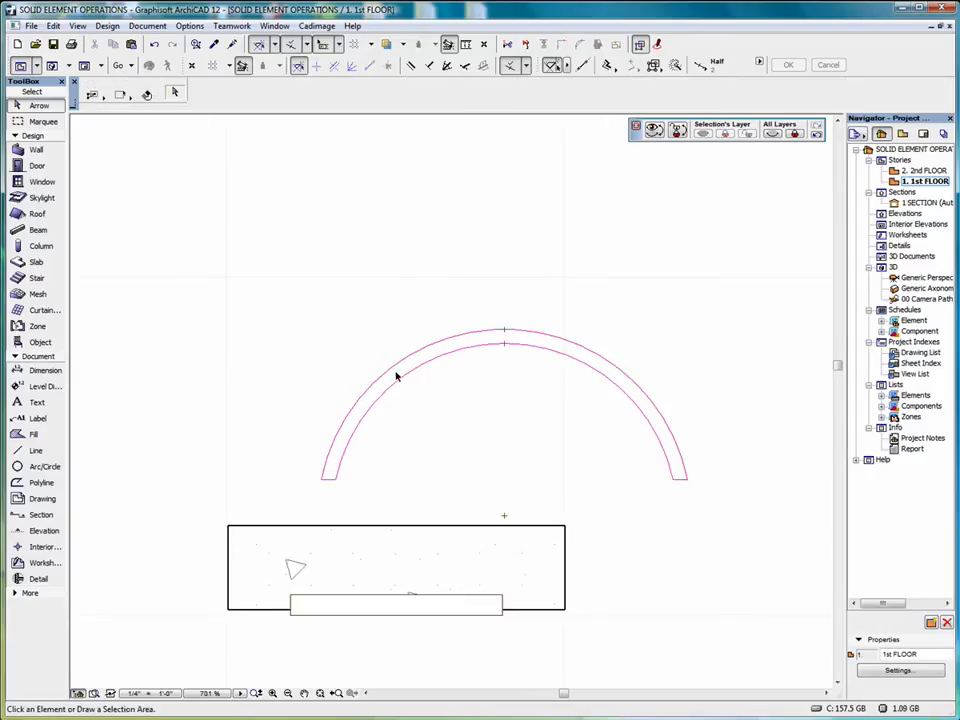
Move the arched slab up and slightly left, off the pasted magenta outline in the 1st FLOOR plan
left_click(398, 375)
left_click(398, 375)
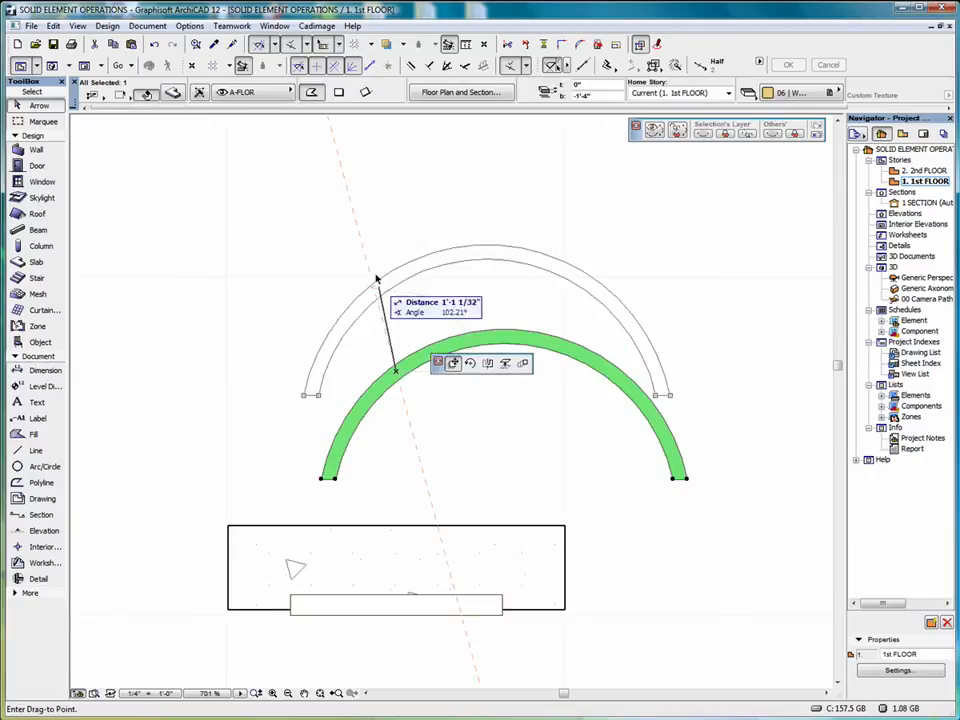
left_click(375, 272)
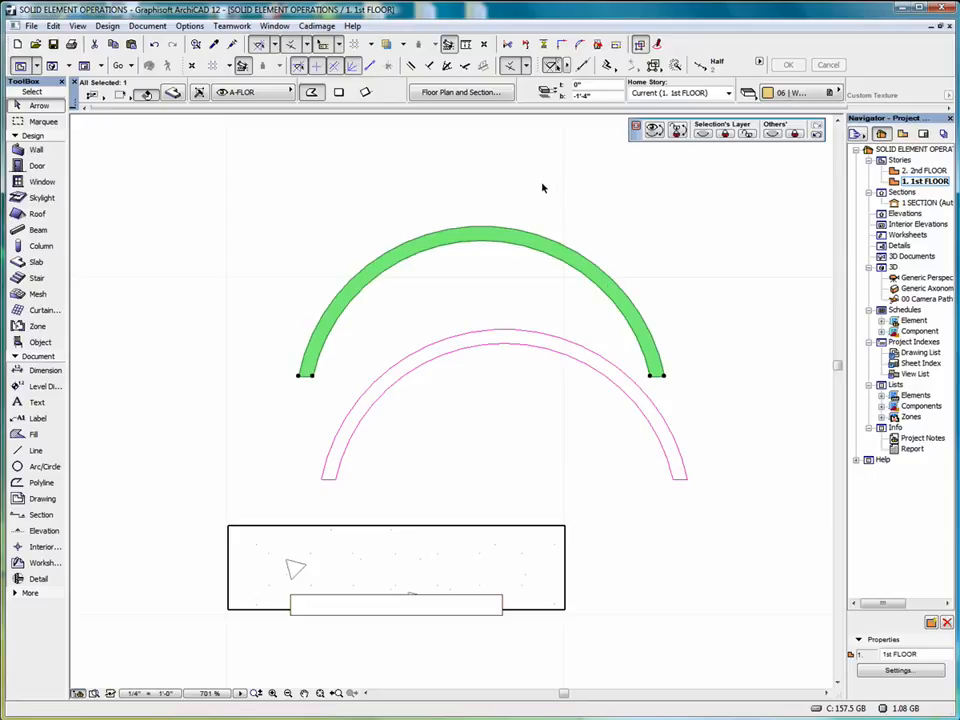
Show only the selected arched slab in 3D and dock the 3D Visualization toolbar above the drawing area
right_click(584, 187)
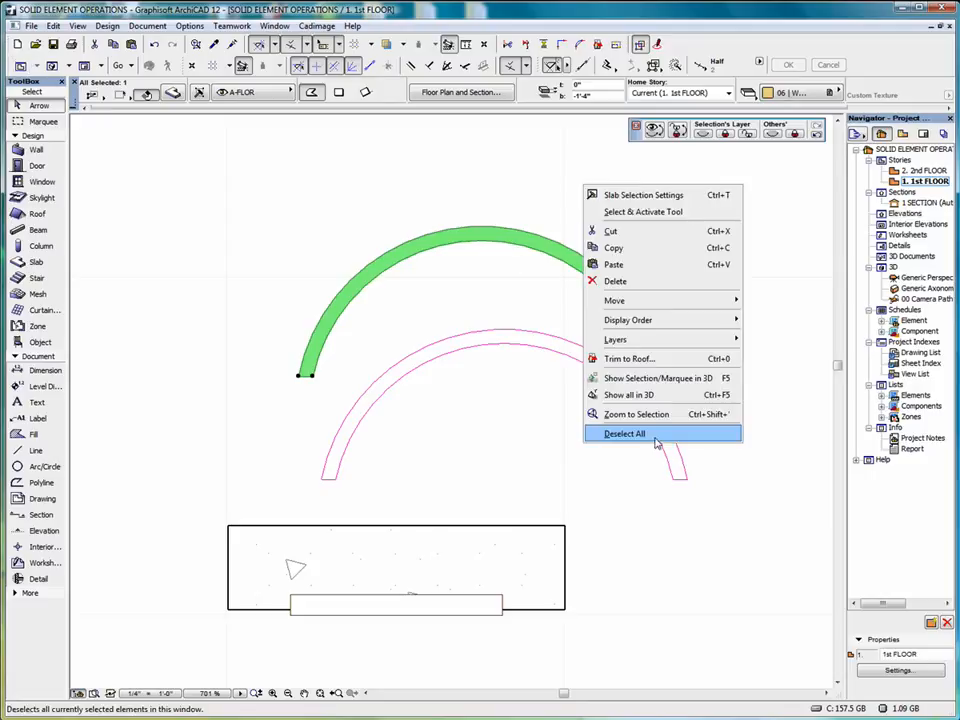
left_click(645, 382)
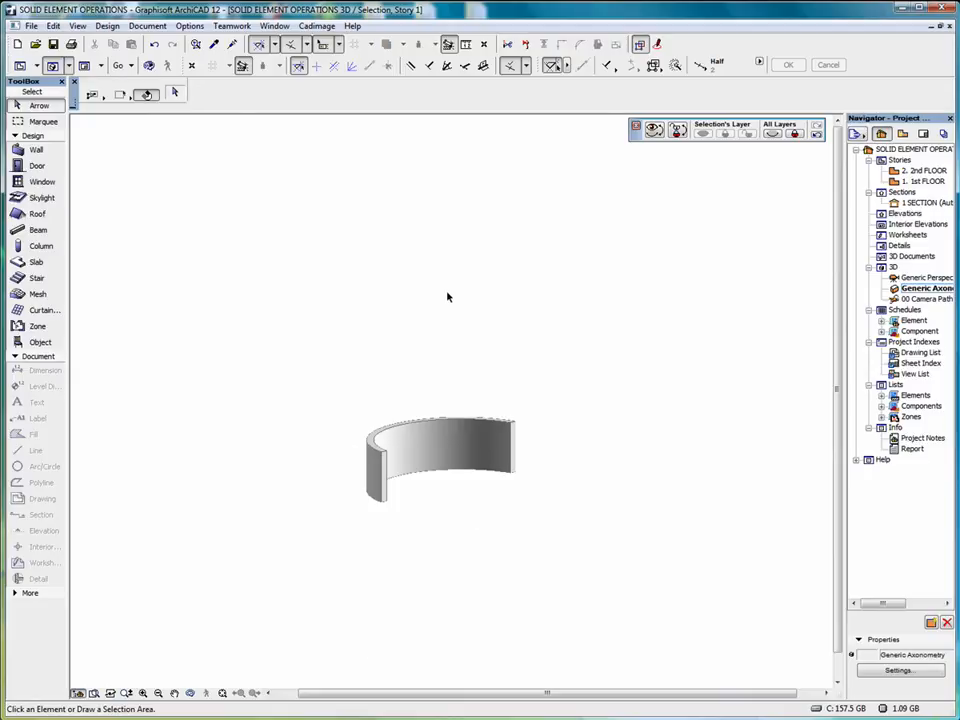
left_click(275, 26)
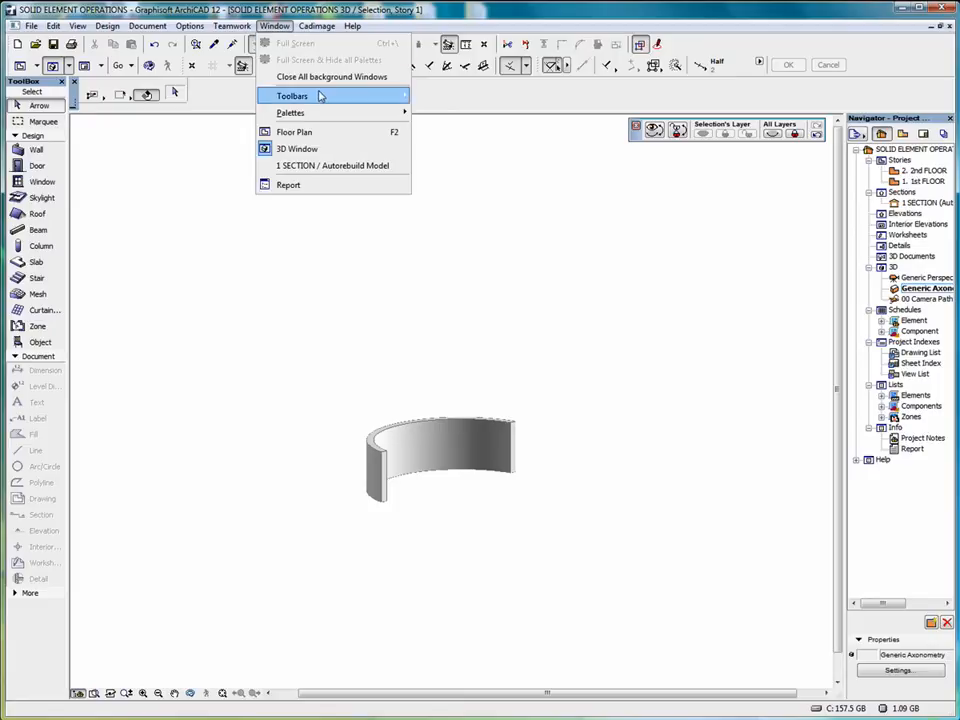
mouse_move(320, 96)
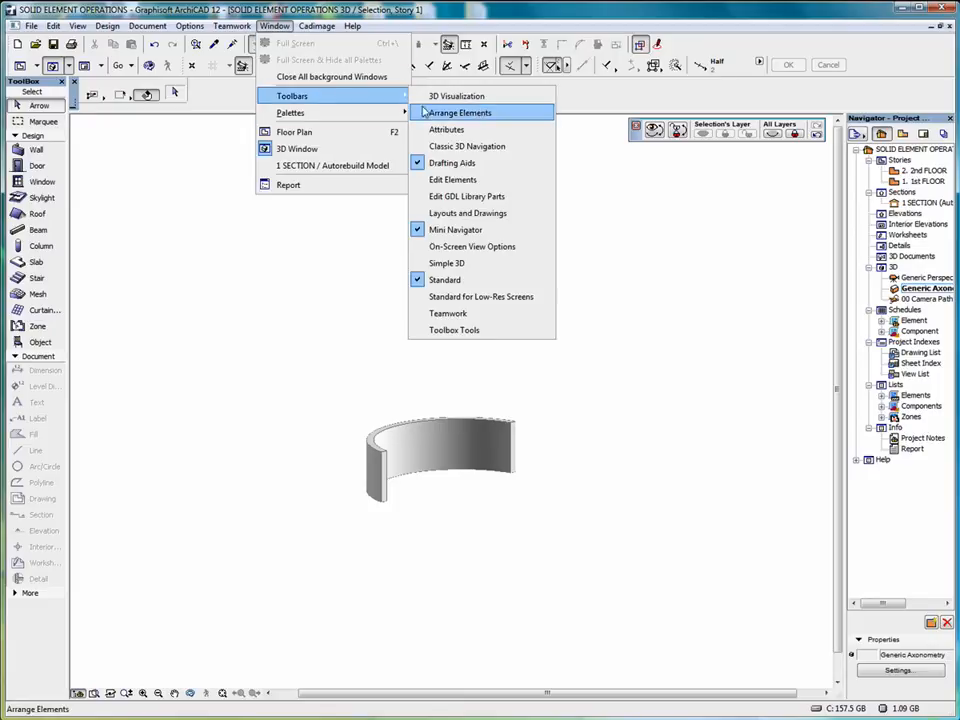
left_click(481, 100)
left_click_drag(155, 134, 80, 92)
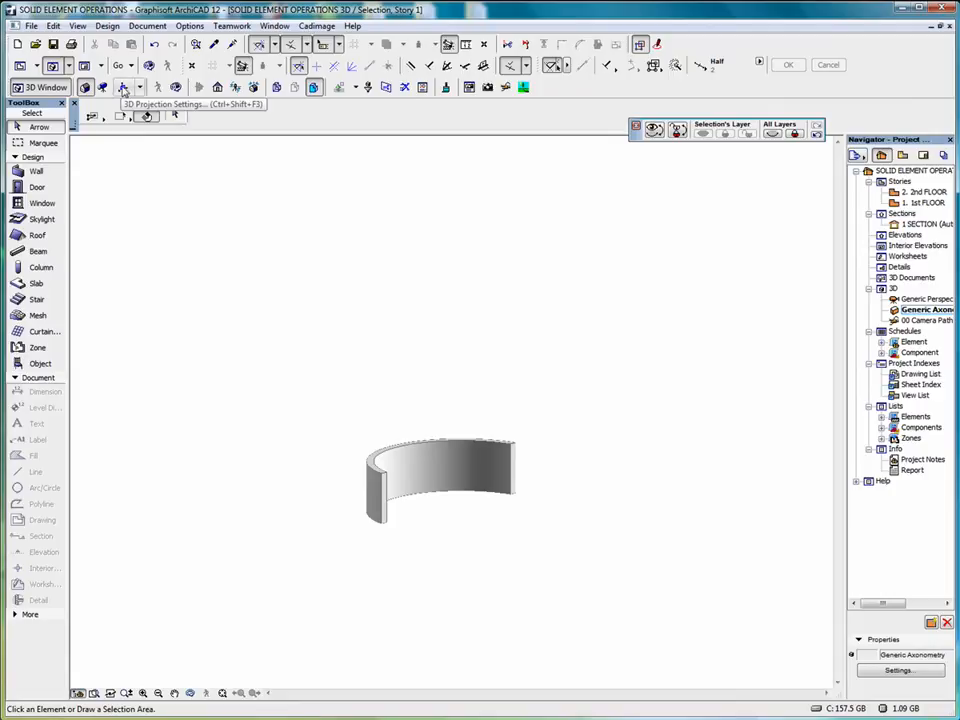
Set the parallel projection of the 3D view to Top view with the camera azimuth at 90°
left_click(123, 89)
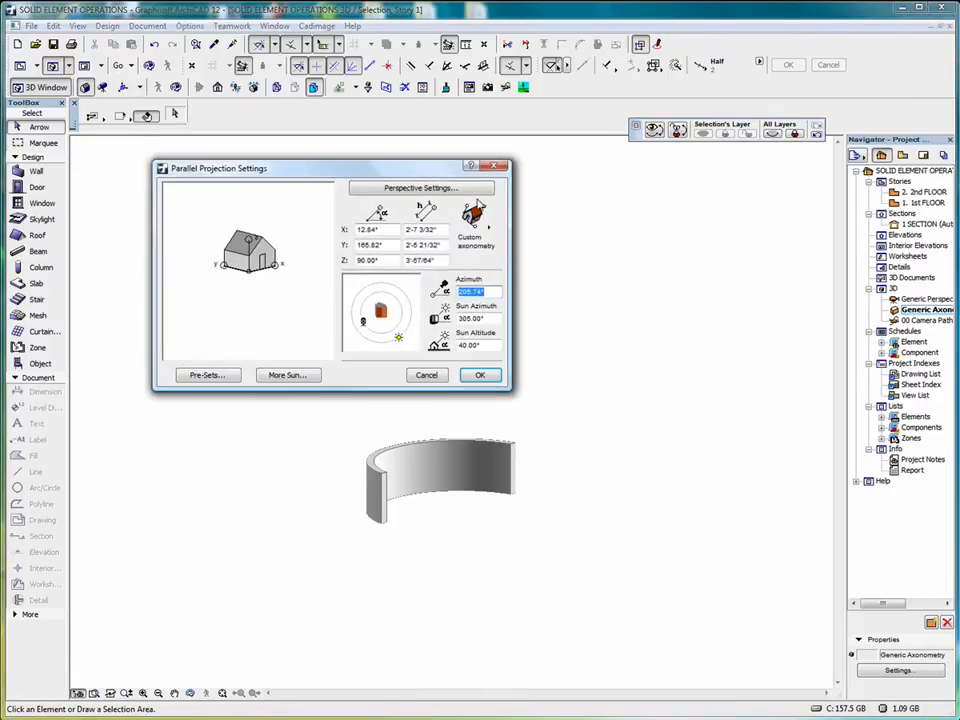
left_click(476, 222)
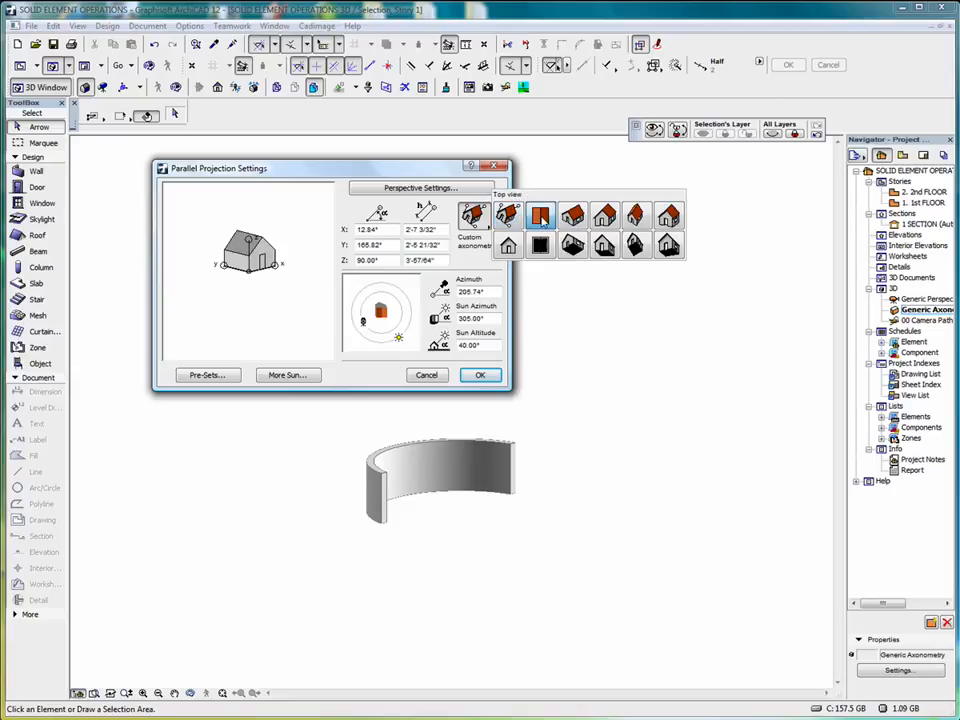
left_click(541, 219)
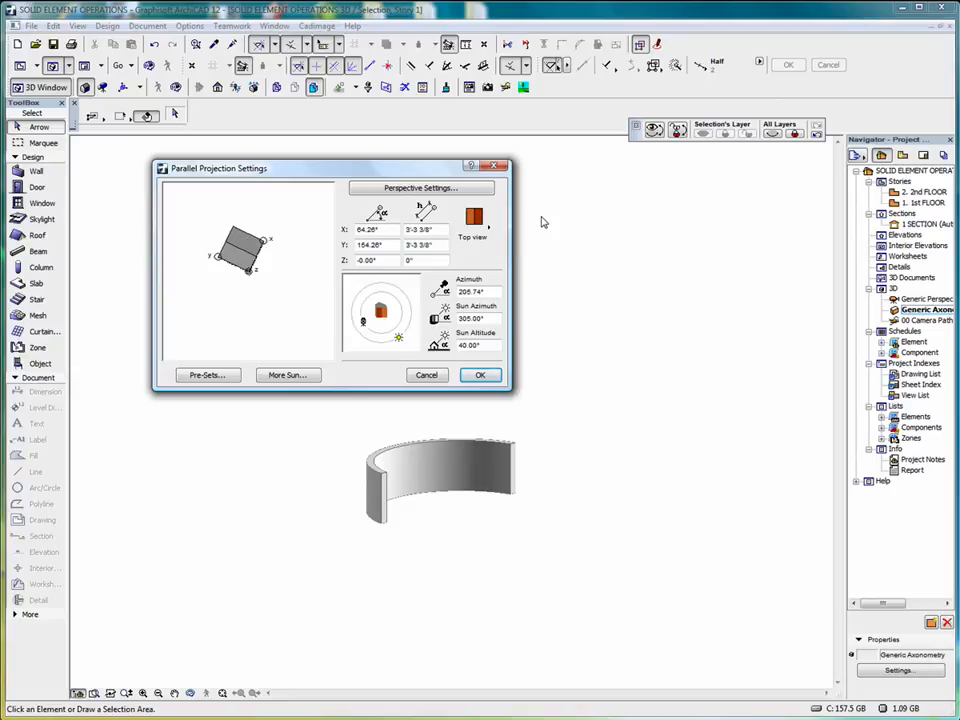
left_click(481, 377)
left_click(121, 88)
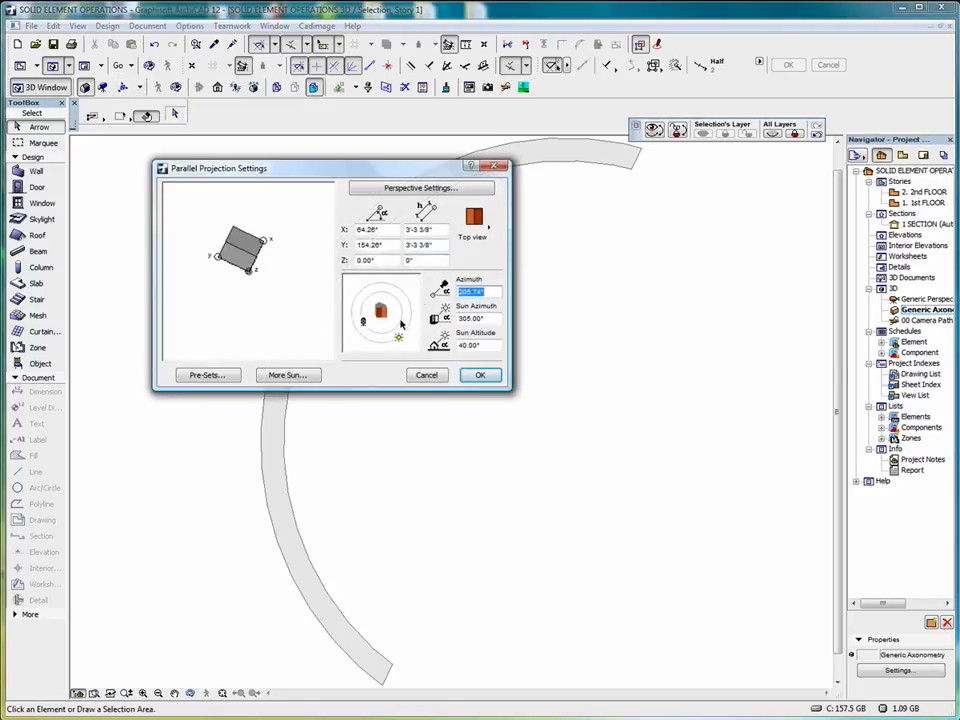
left_click_drag(363, 322, 381, 293)
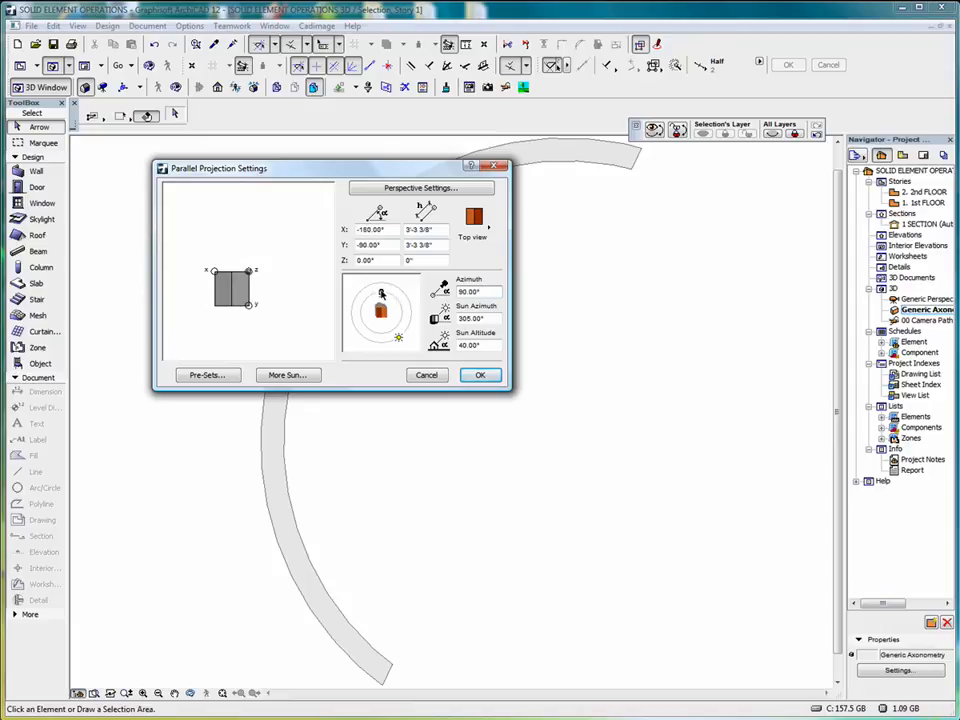
left_click(480, 375)
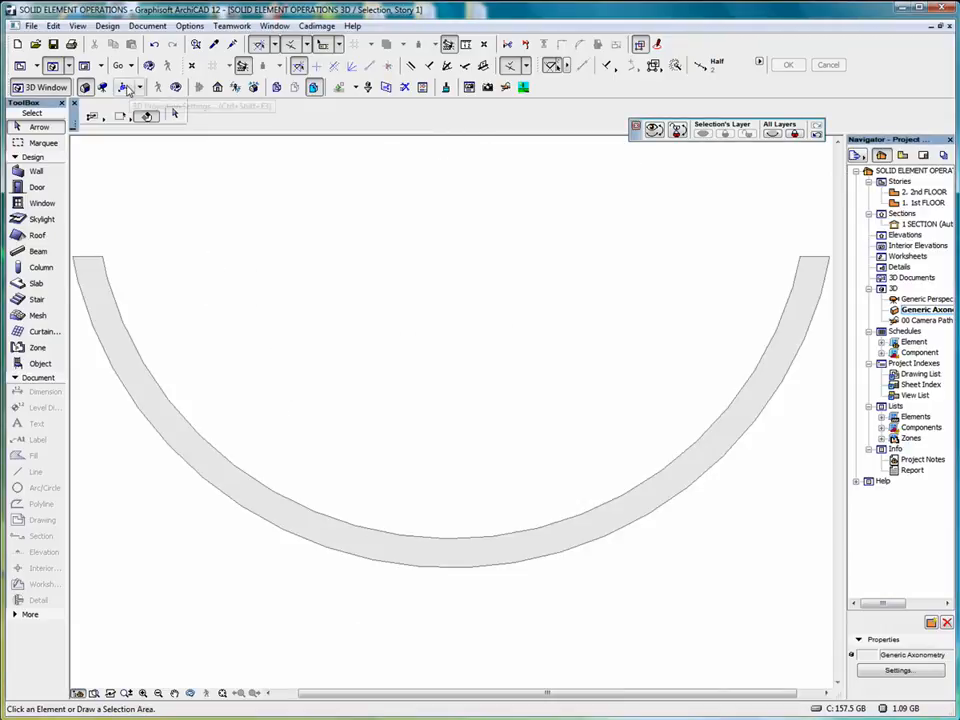
Change the parallel projection of the 3D view to Side view, looking at the slab's edge
left_click(126, 88)
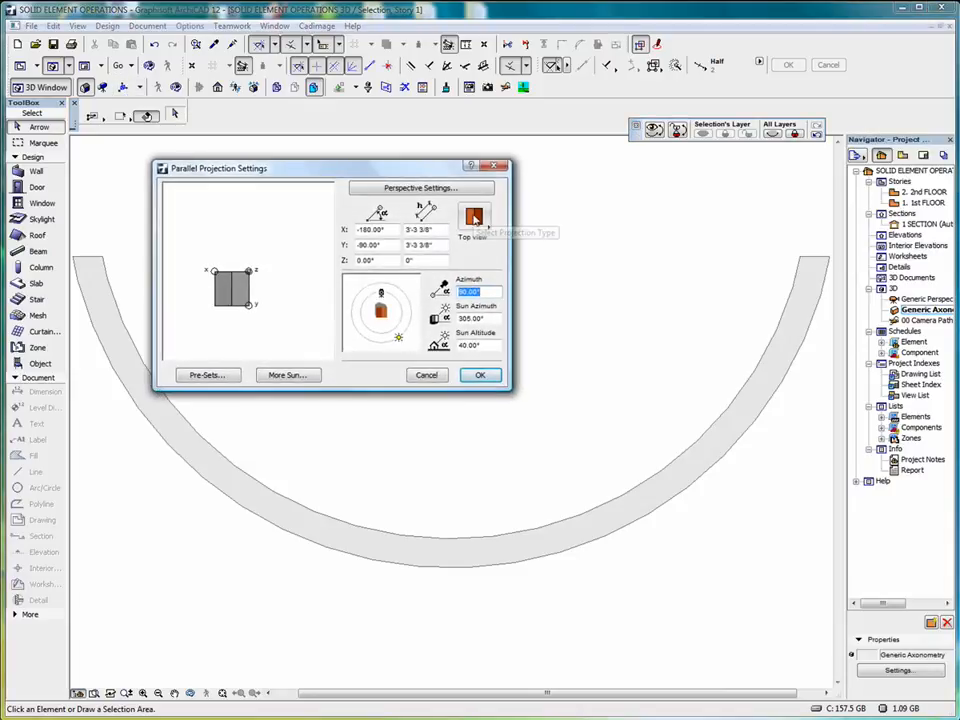
left_click(475, 219)
left_click(506, 244)
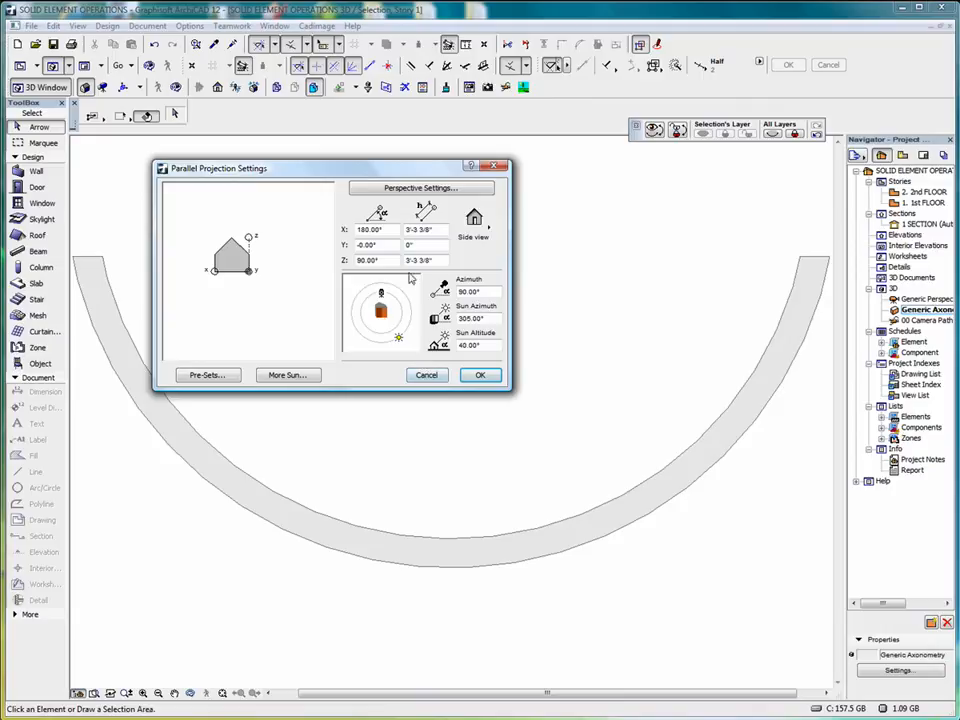
left_click(481, 377)
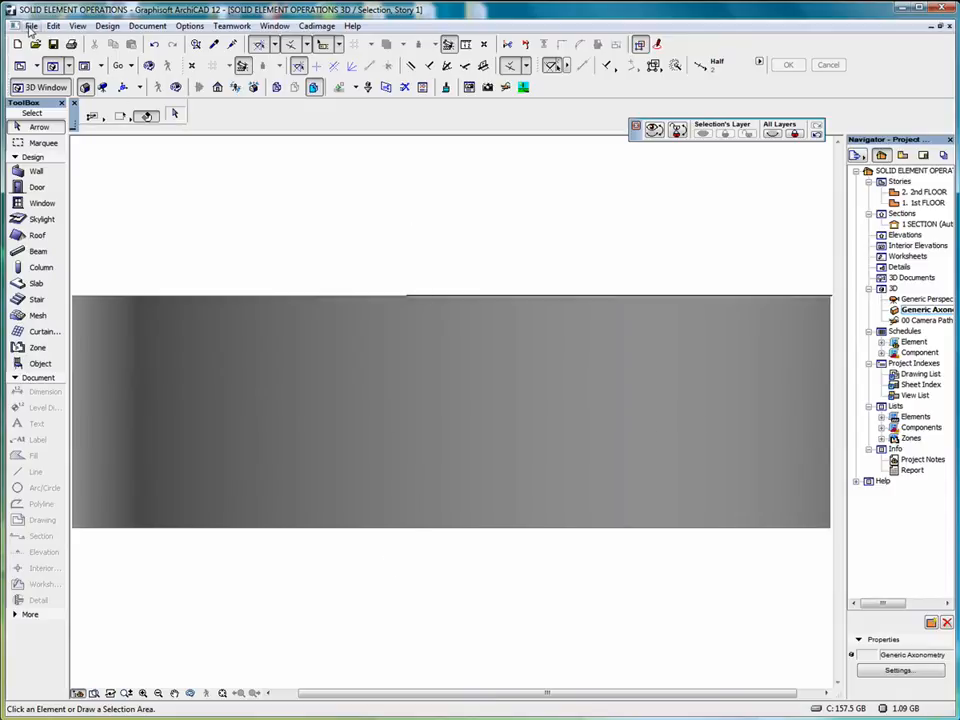
Save the 3D model to the Desktop as a library object named ABC, using the Editable GDL Script format
left_click(32, 26)
mouse_move(80, 170)
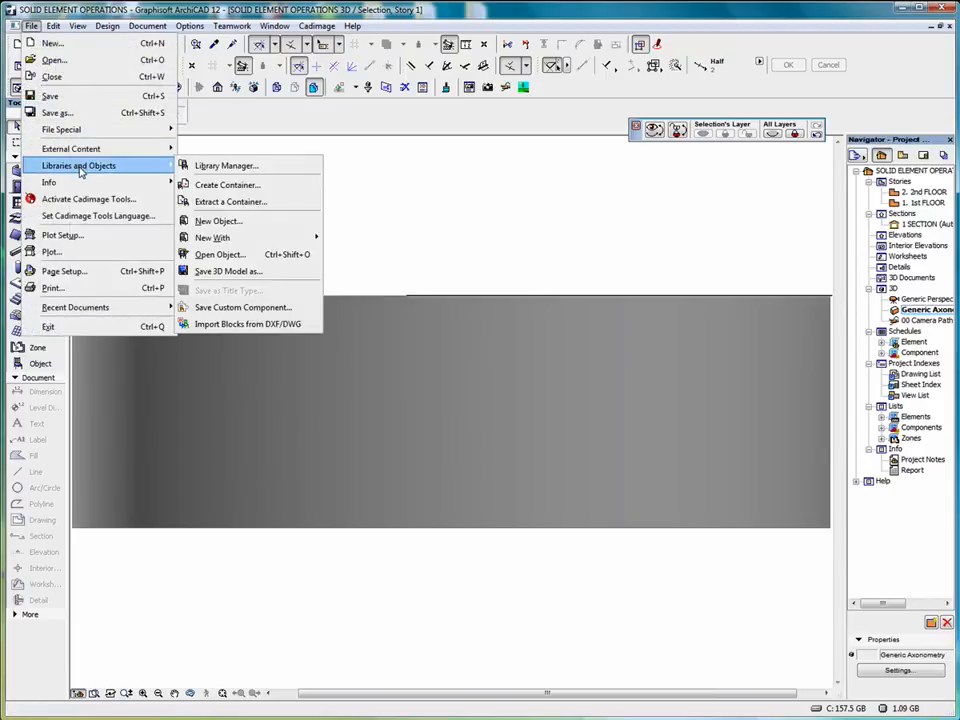
left_click(240, 276)
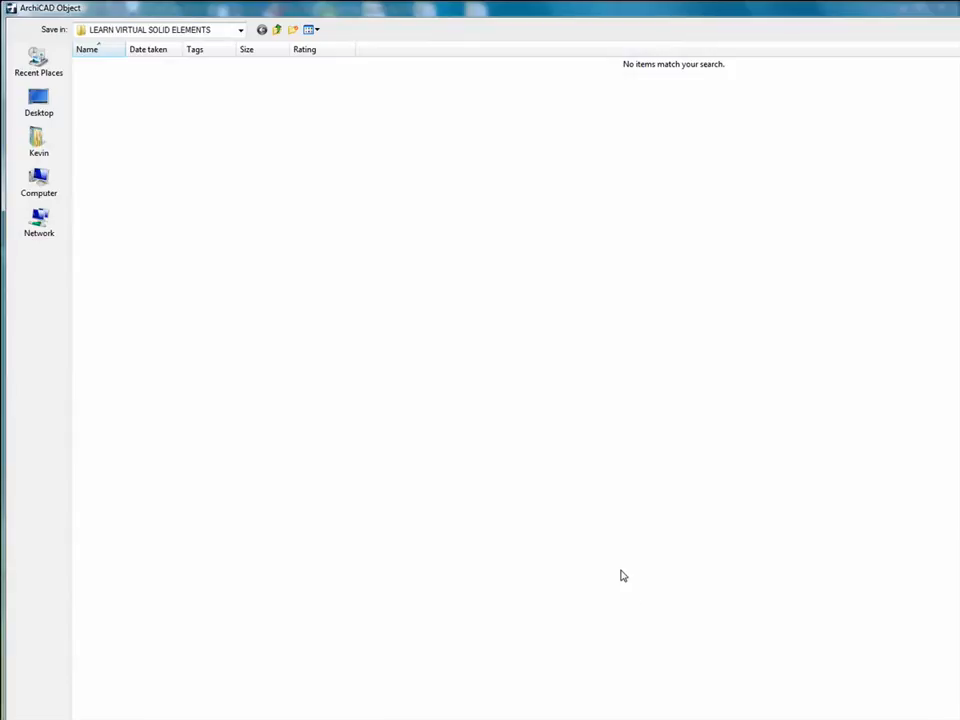
left_click(52, 112)
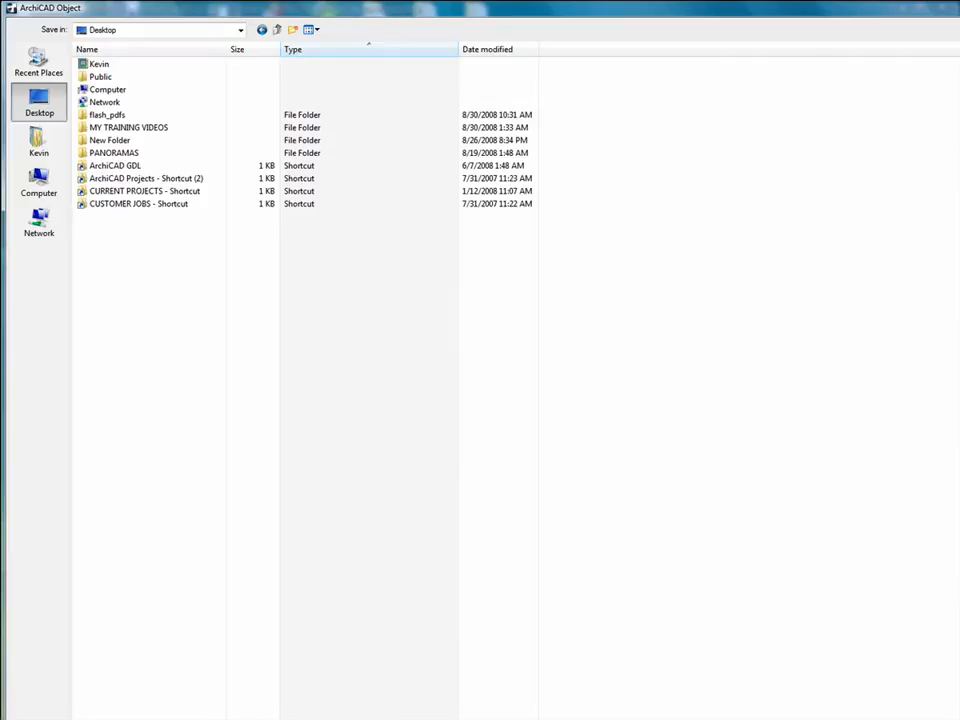
key("Return")
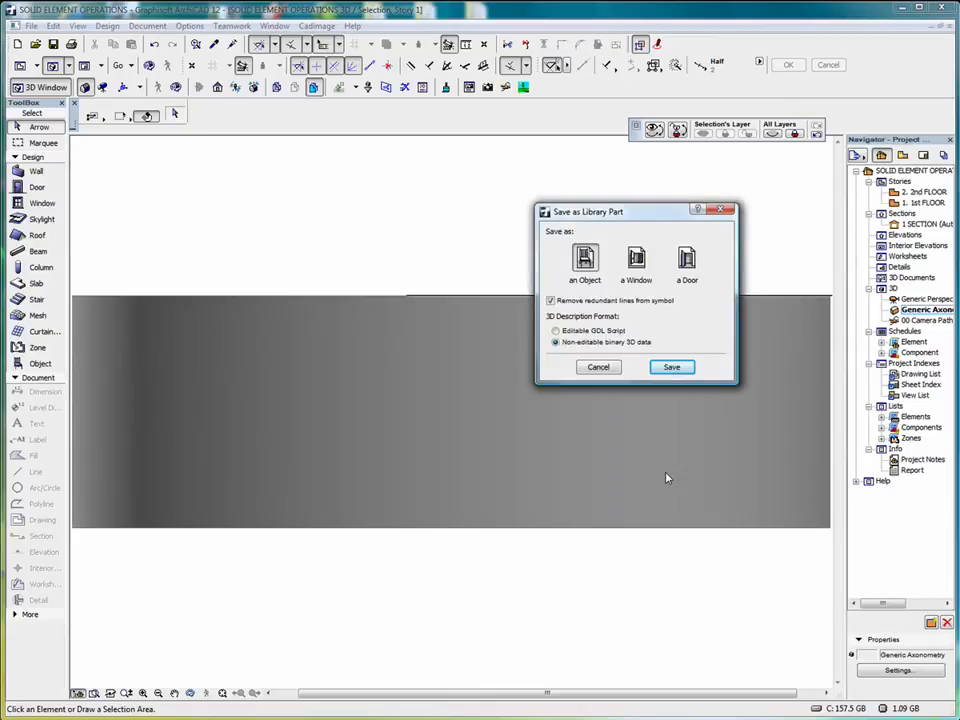
left_click(555, 331)
left_click(673, 370)
left_click(670, 368)
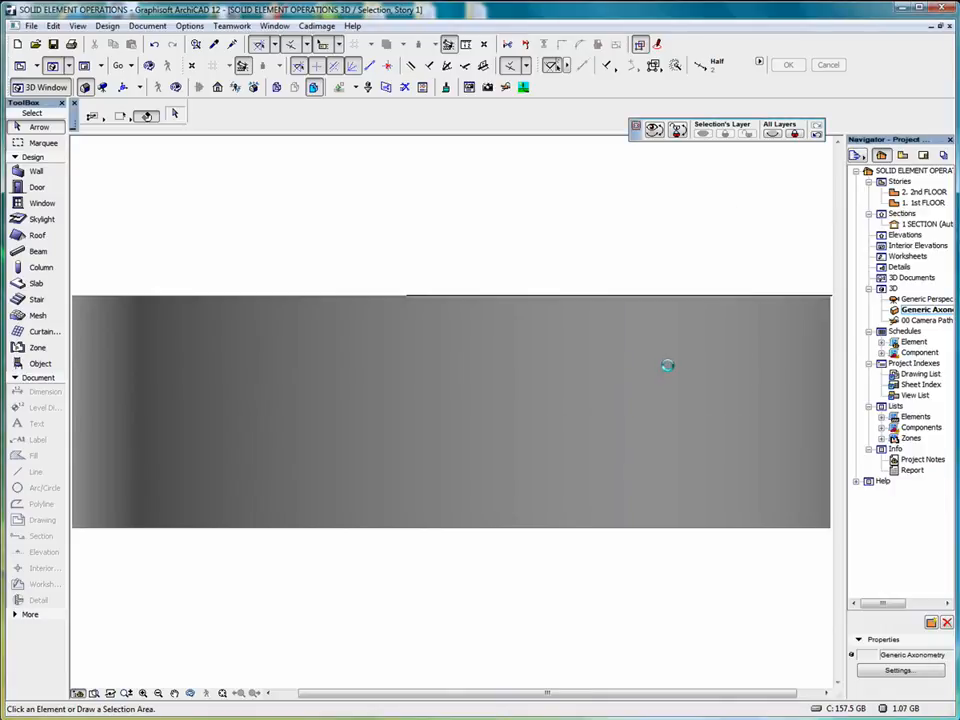
Return to the 1st FLOOR plan and place the ABC object from Other Objects just below the wall
double_click(922, 204)
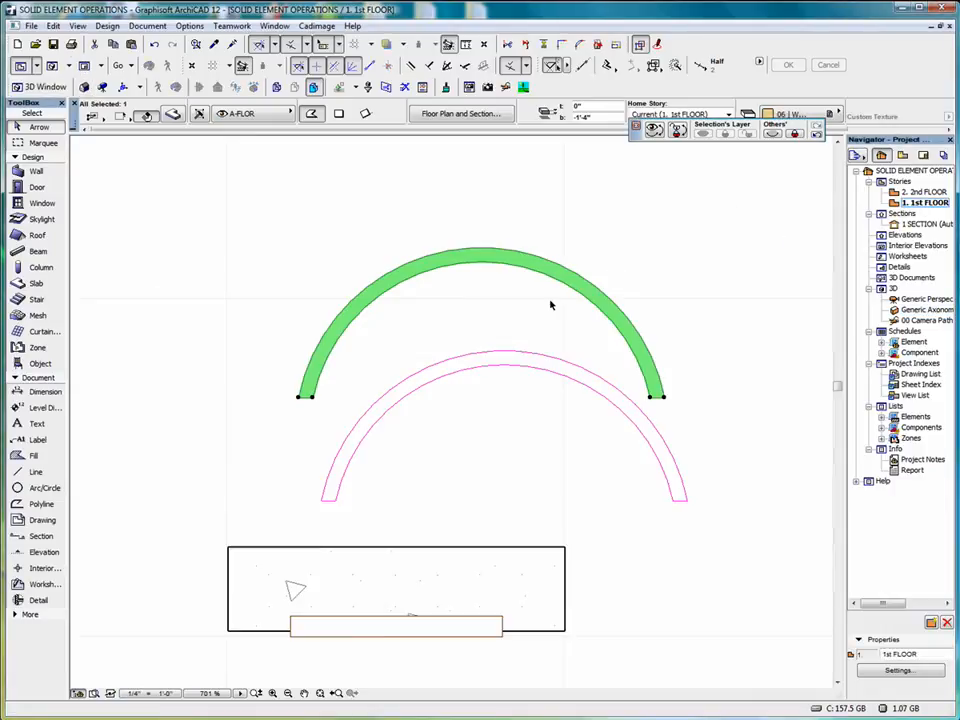
double_click(40, 363)
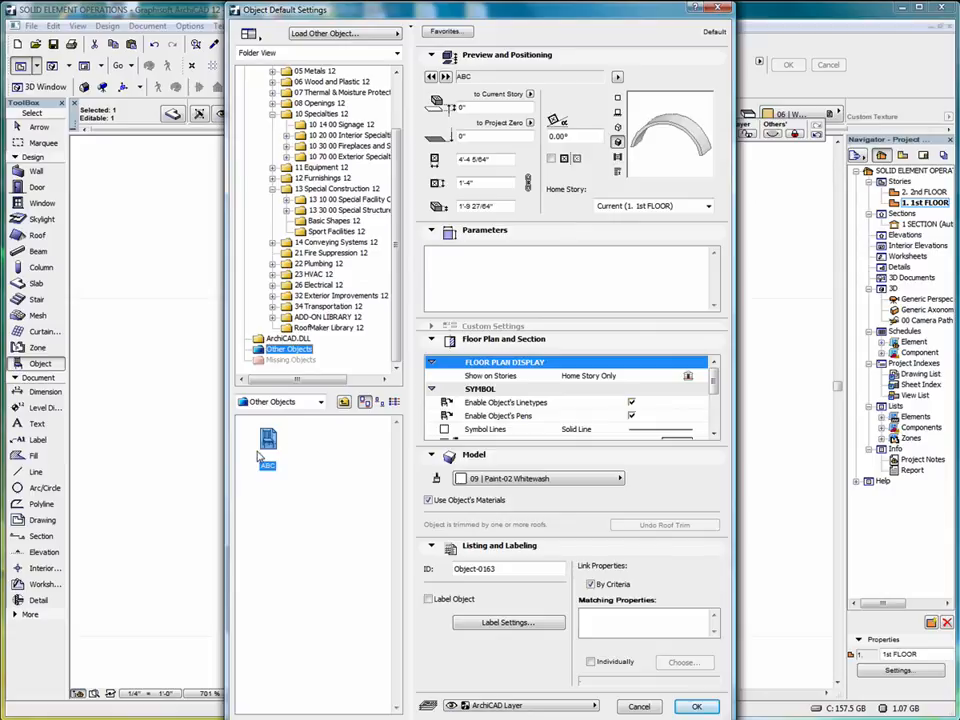
left_click(703, 111)
left_click(703, 111)
left_click(696, 707)
scroll(484, 479, "down", 2)
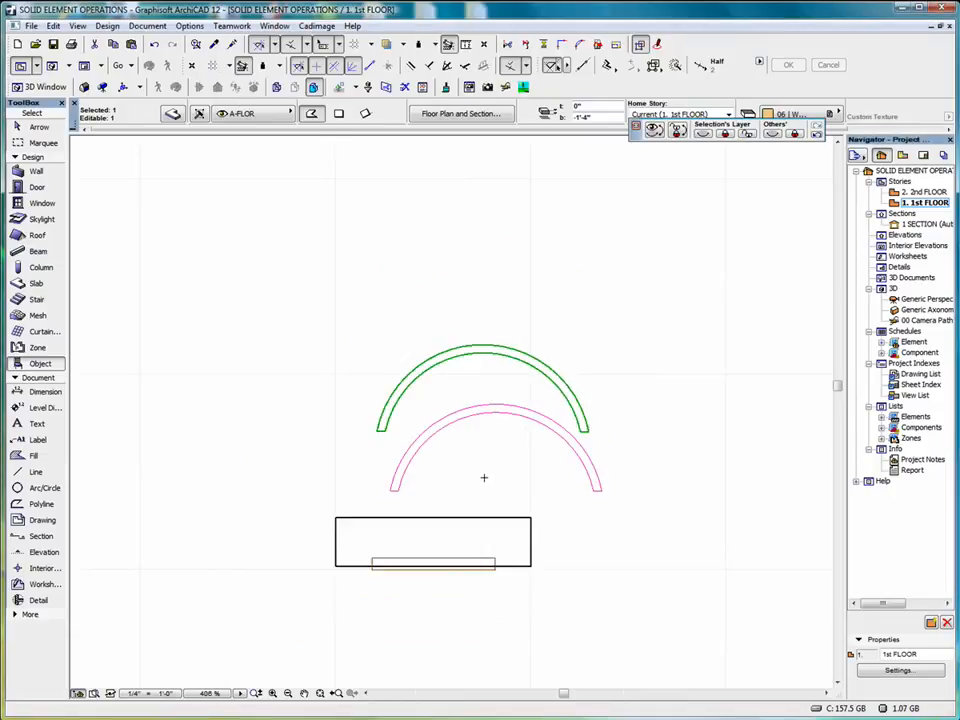
key("Escape")
left_click(427, 629)
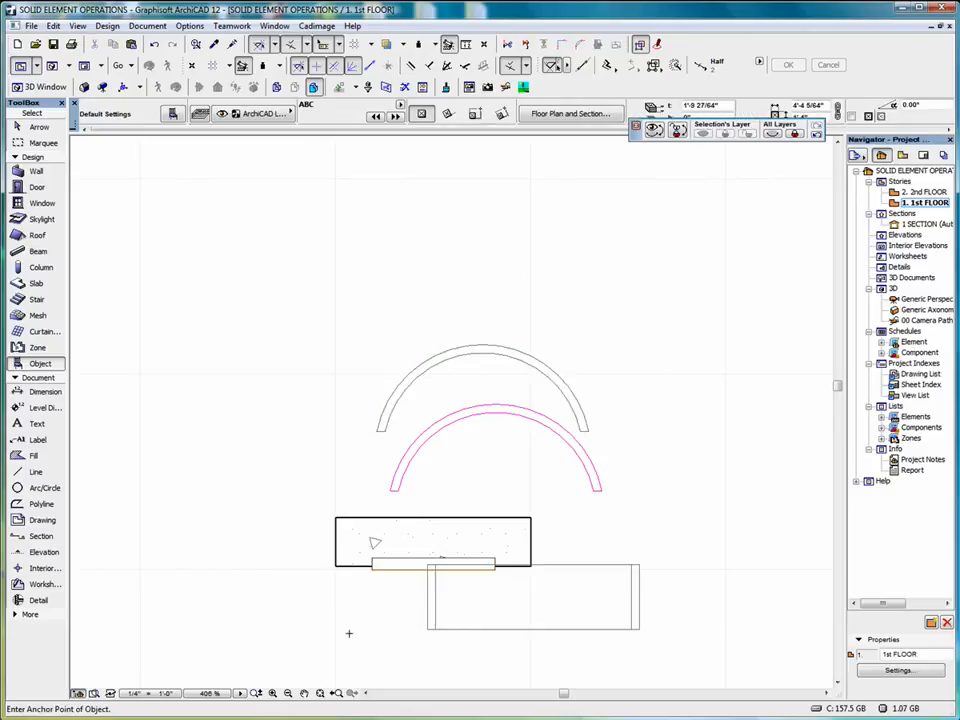
Move the ABC object onto the wall, aligning its center with the wall's midpoint and covering the full wall thickness
left_click(38, 127)
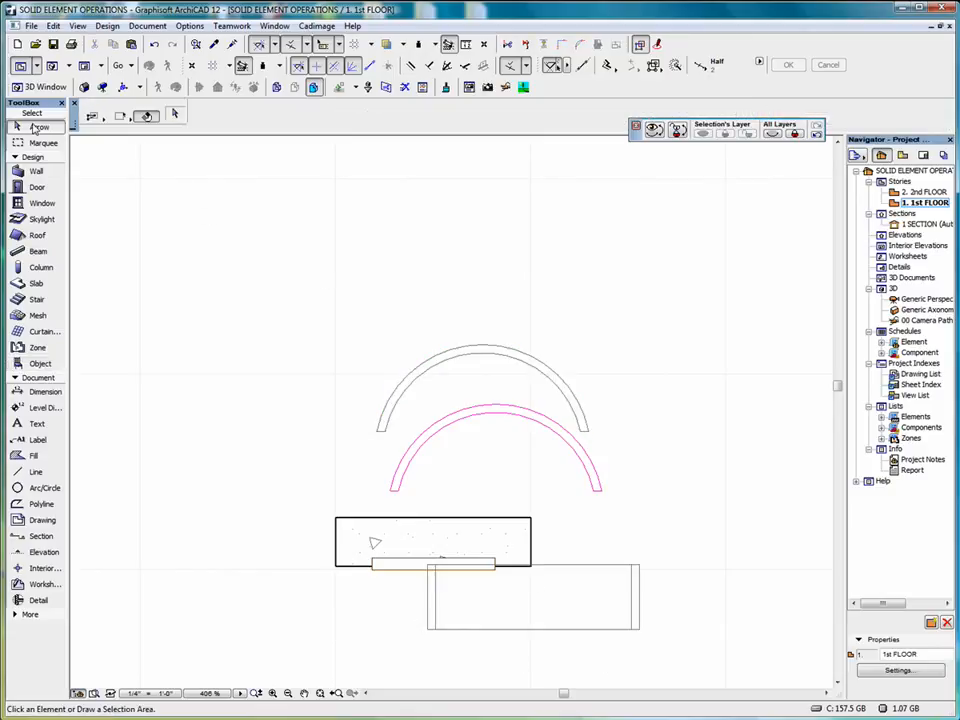
left_click(435, 632)
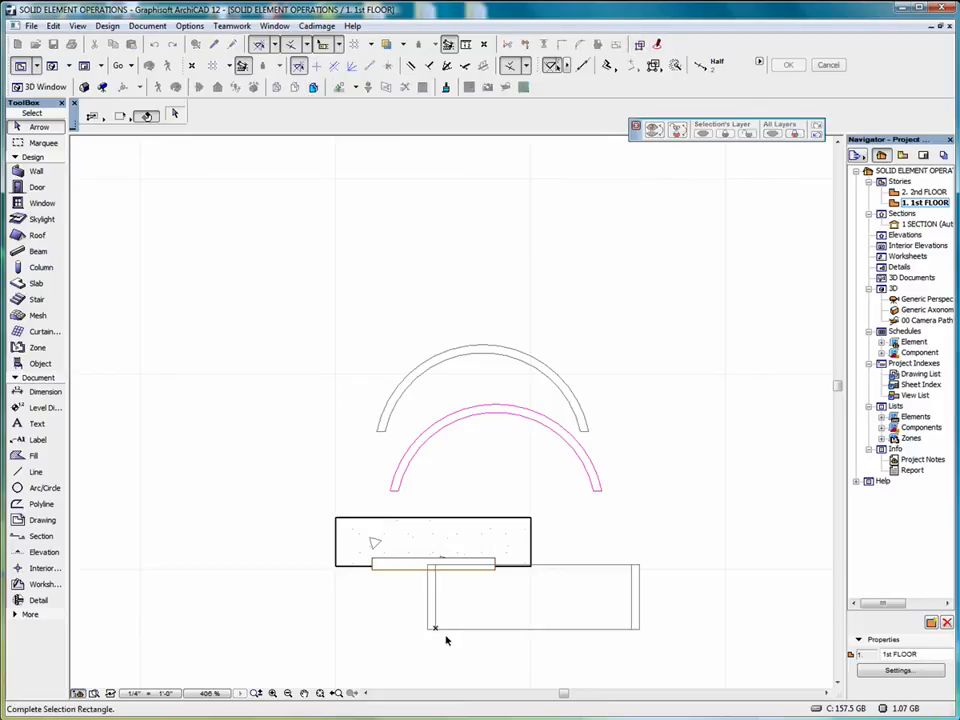
left_click(431, 632)
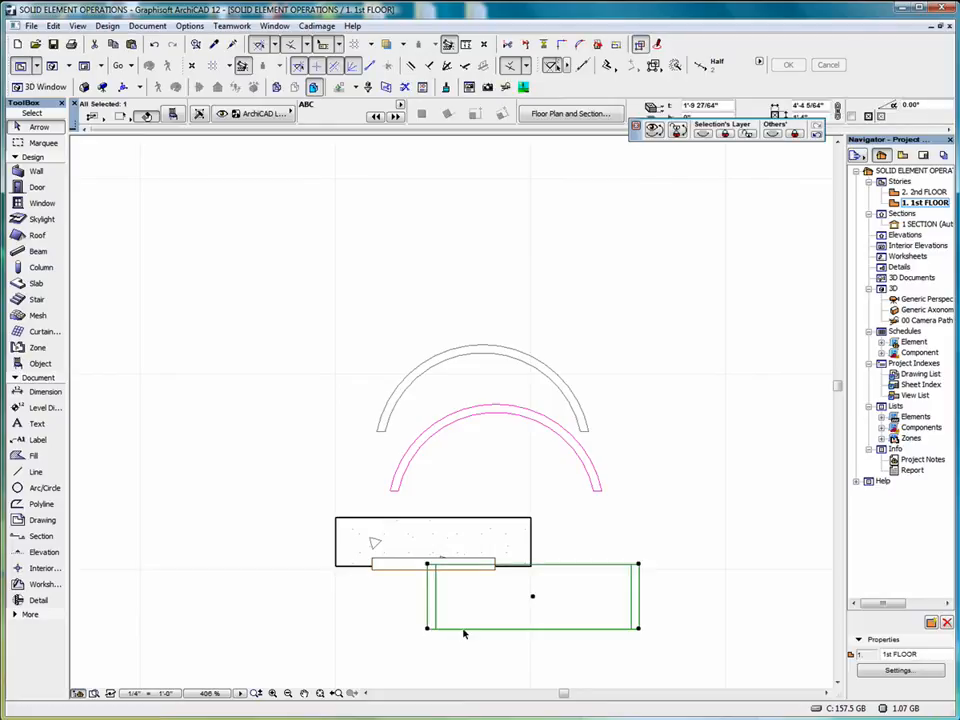
left_click(533, 597)
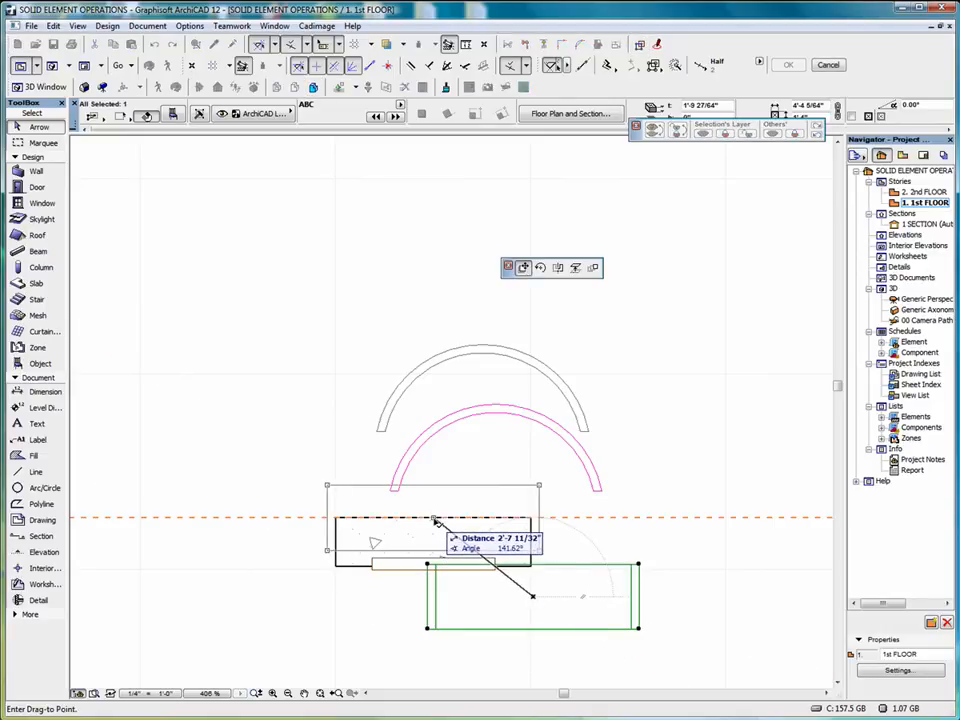
left_click(435, 521)
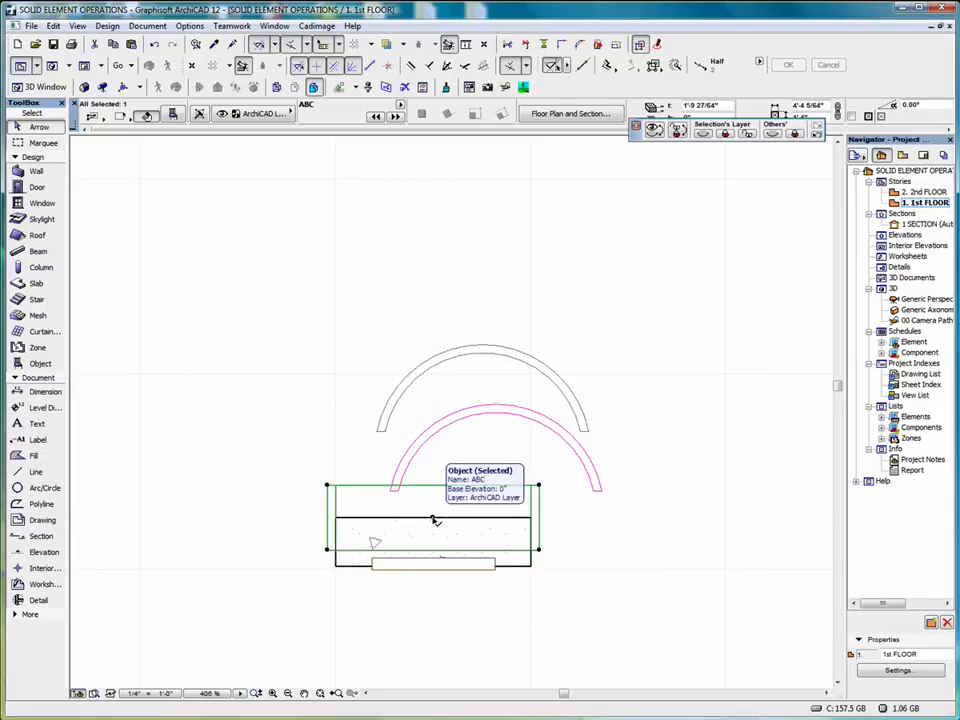
left_click(435, 521)
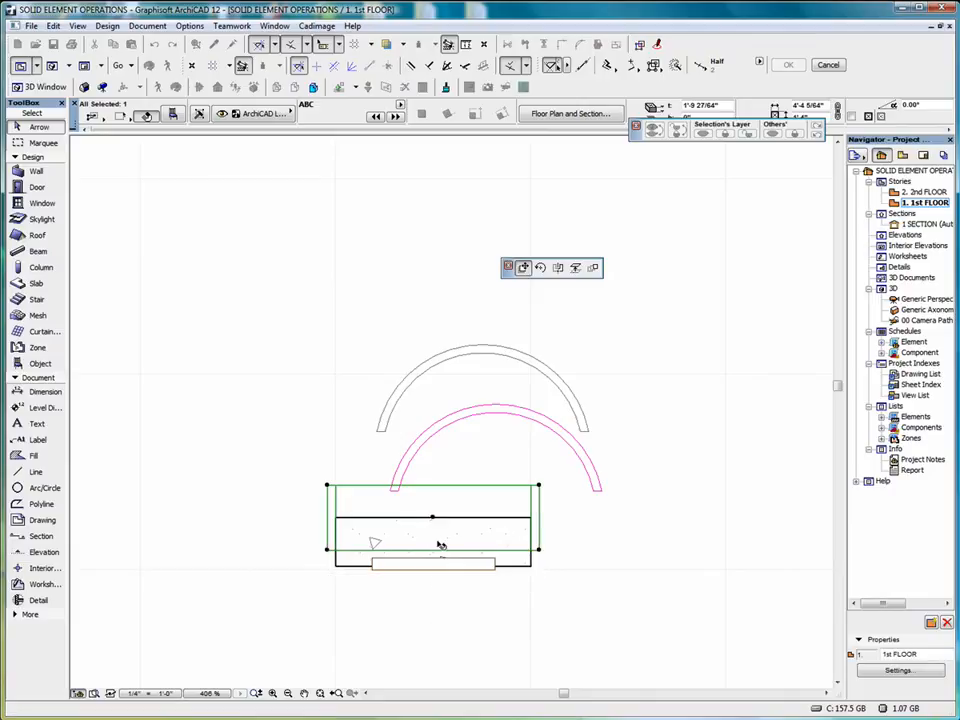
left_click(436, 540)
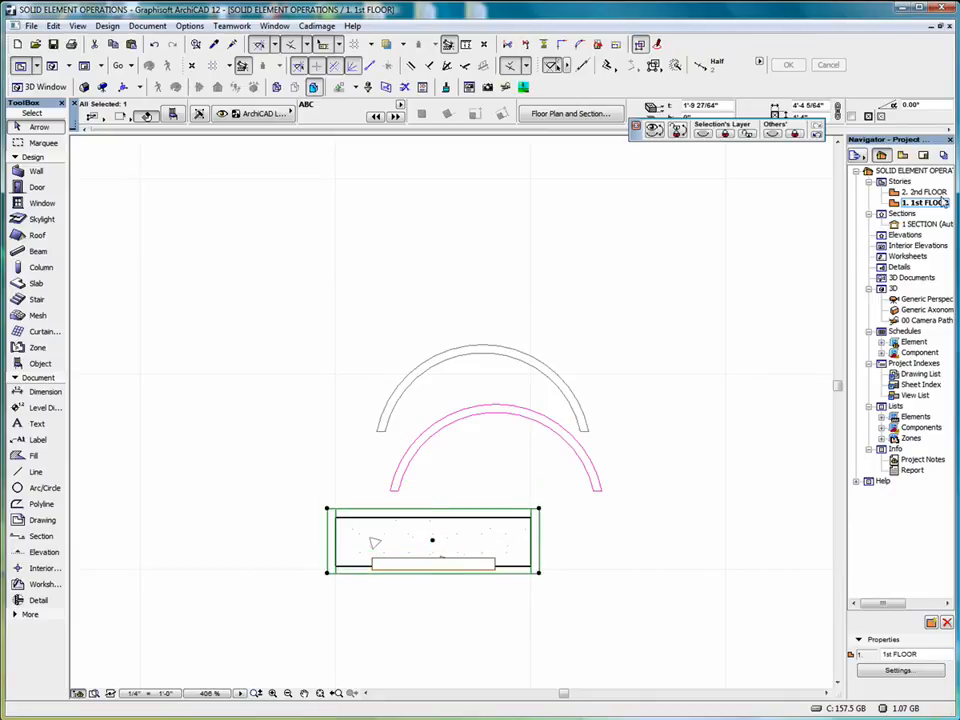
Open the 1 SECTION view and move the ABC arch object straight up to just below the wall's upper edge
left_click(916, 225)
double_click(916, 225)
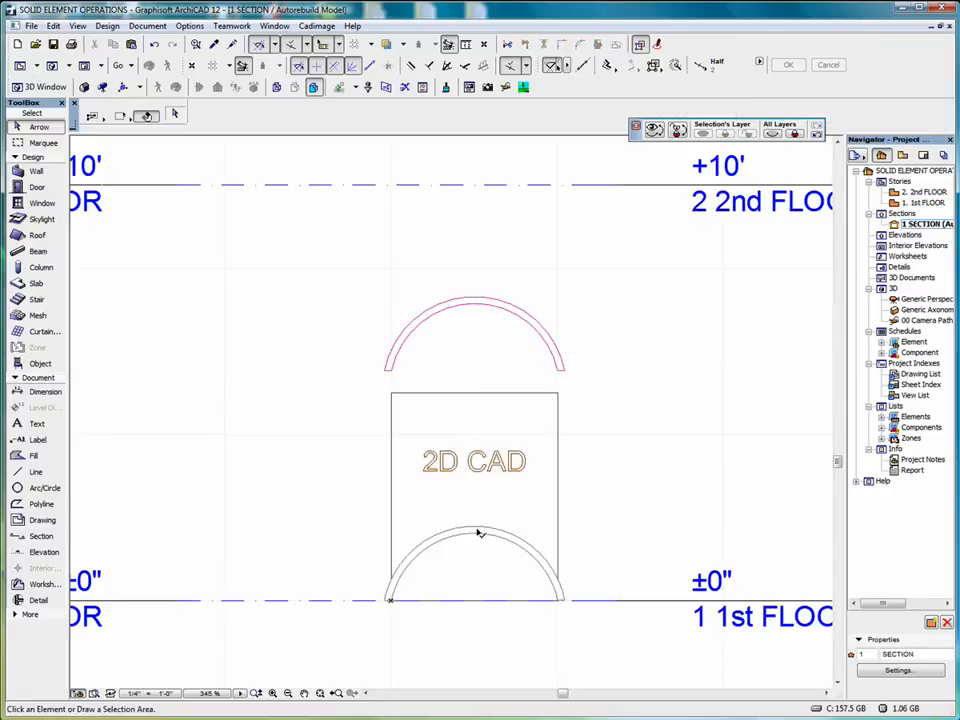
left_click(479, 530)
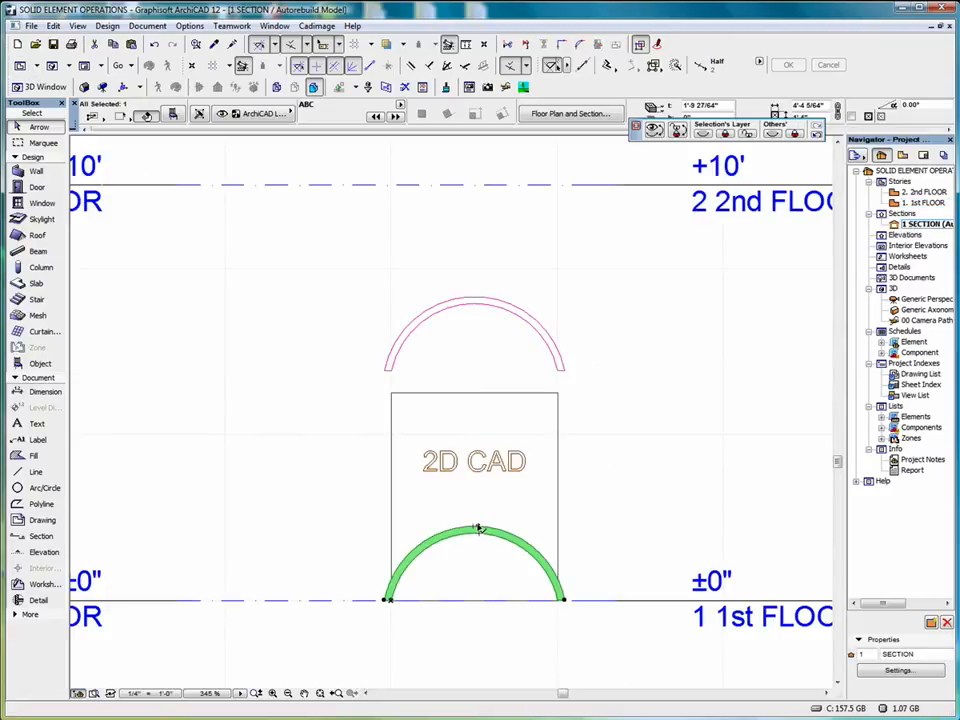
left_click(478, 530)
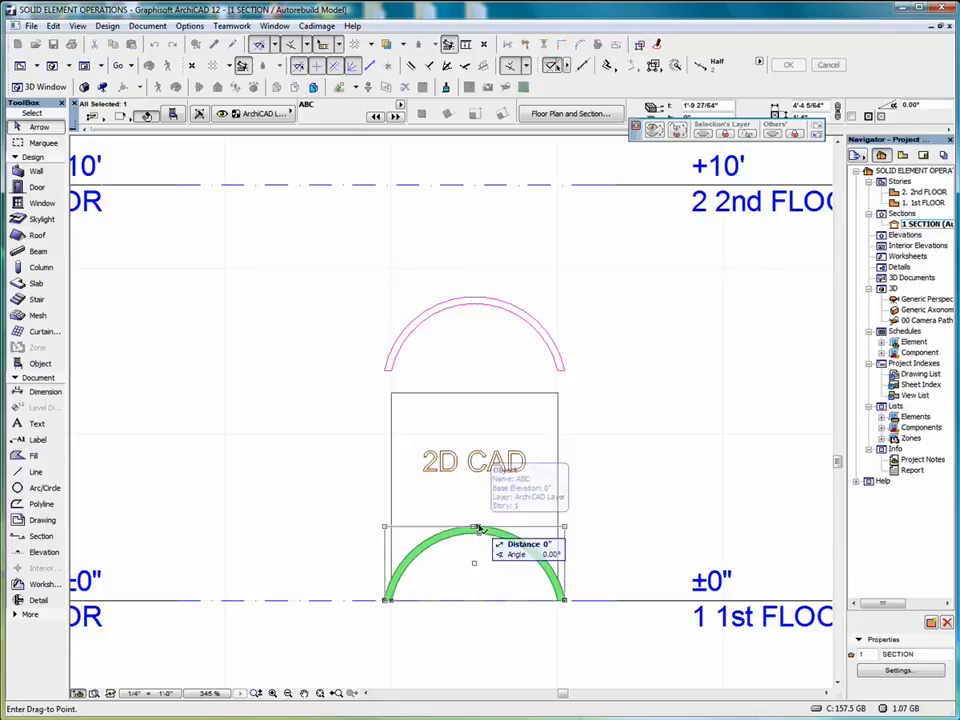
left_click(486, 399)
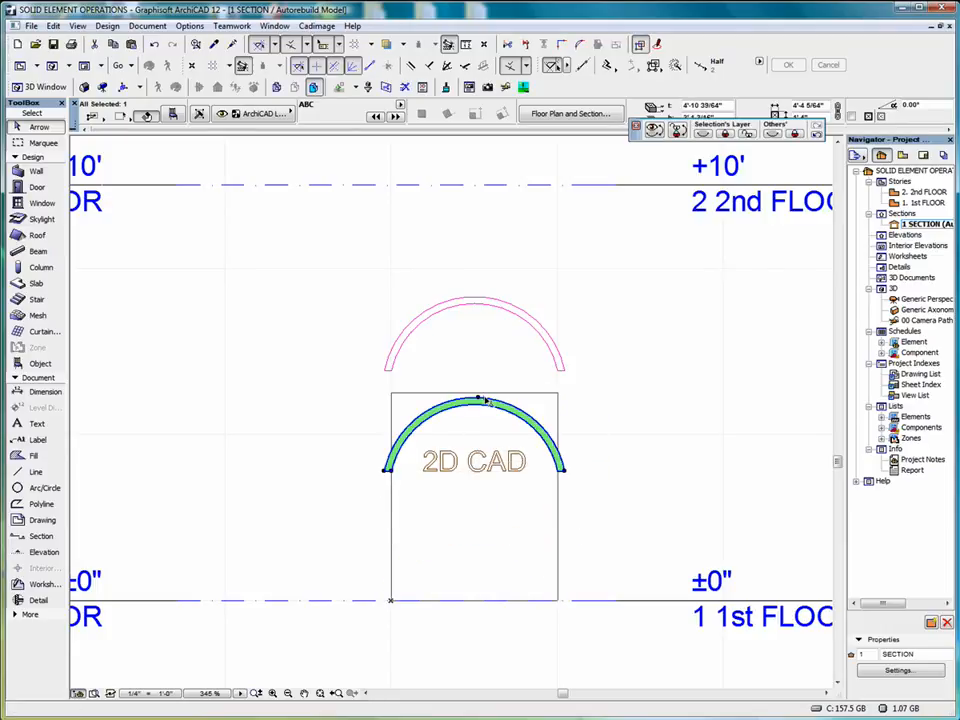
Delete the magenta arc linework above the wall in the section
left_click(377, 263)
left_click(343, 268)
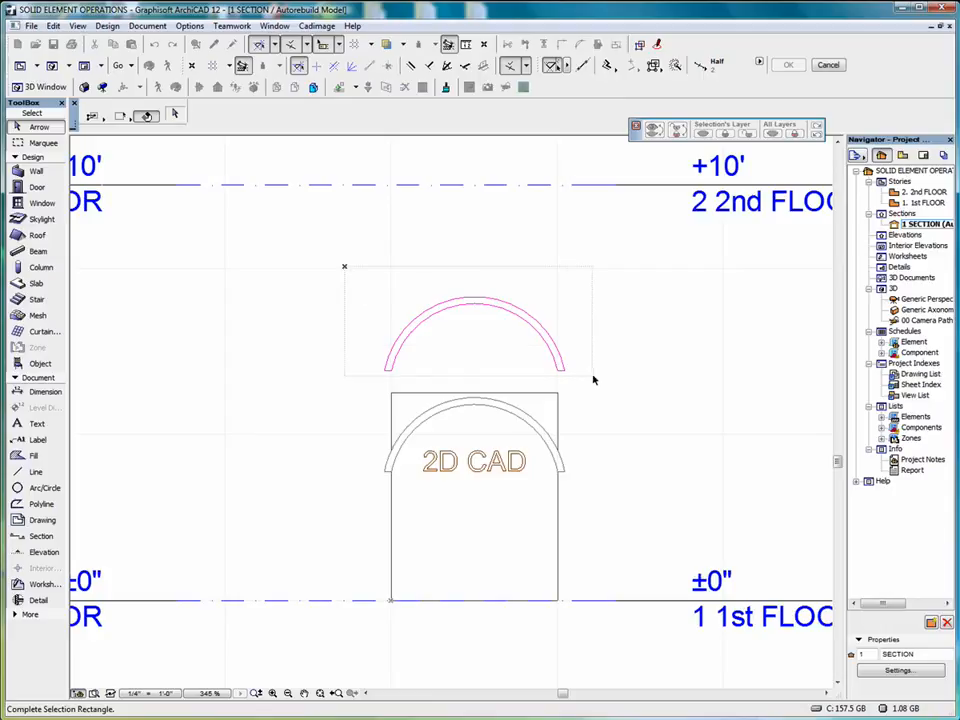
left_click(597, 314)
right_click(597, 312)
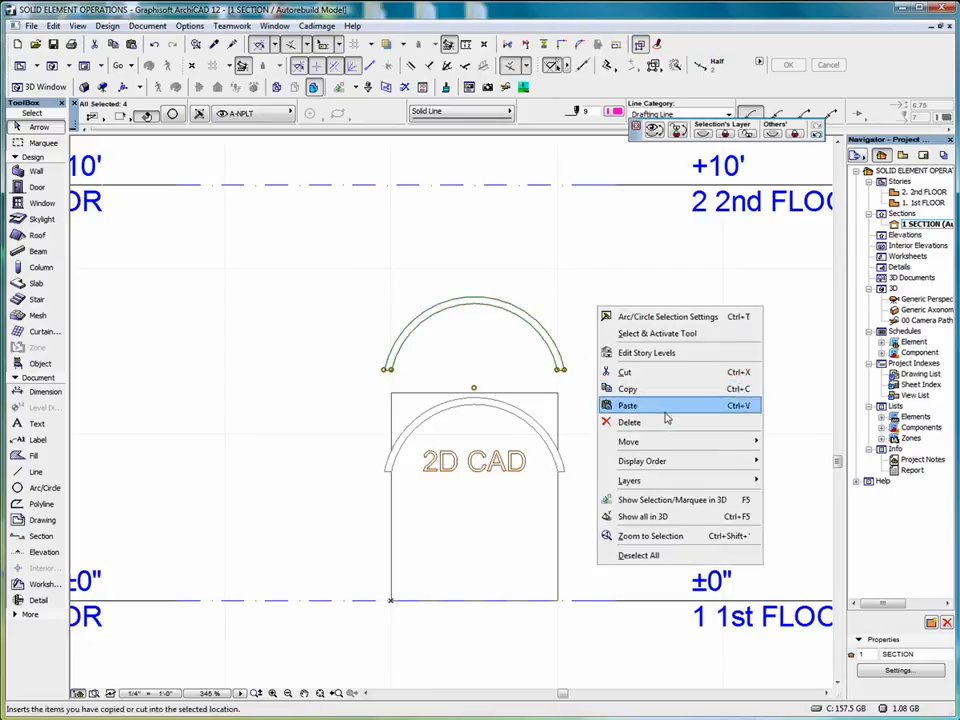
left_click(664, 428)
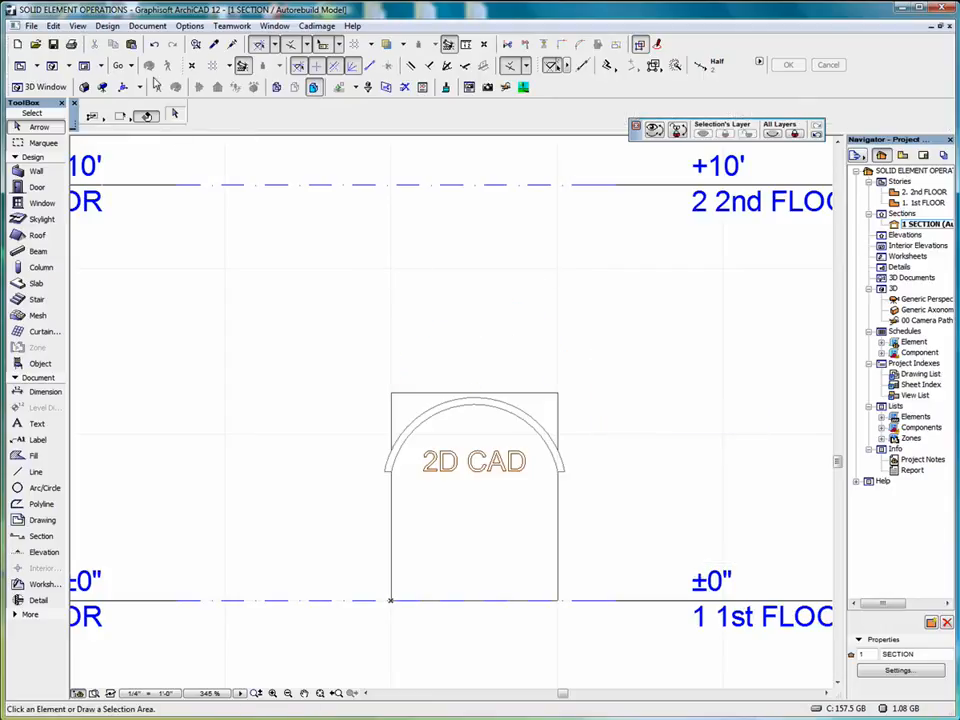
Open the Solid Element Operations dialog and store the wall as the target element
left_click(77, 25)
left_click(156, 134)
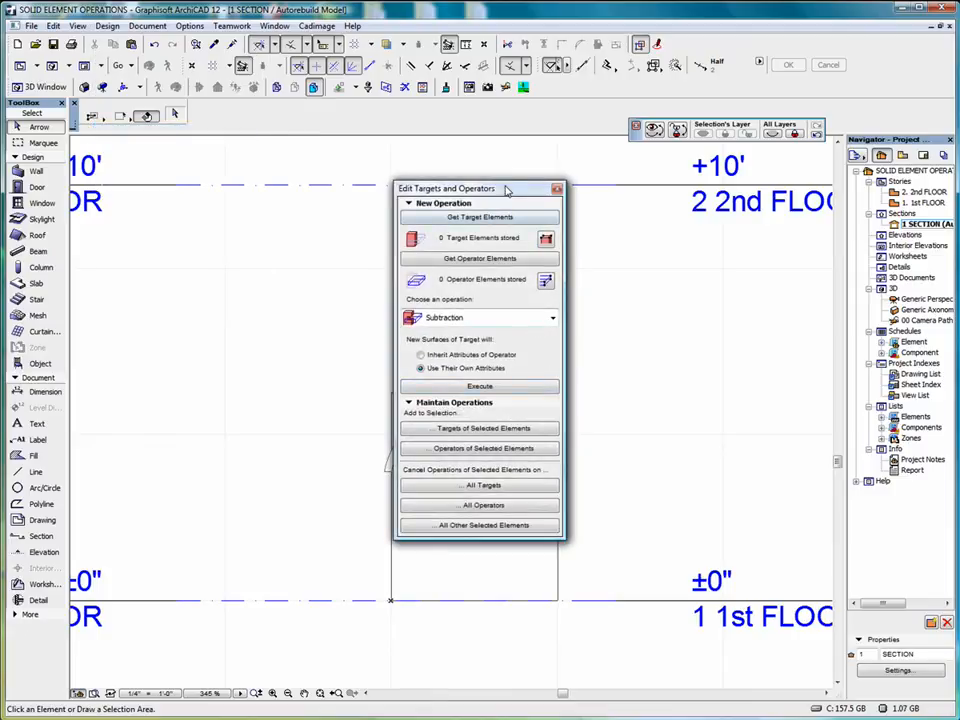
left_click_drag(508, 192, 295, 199)
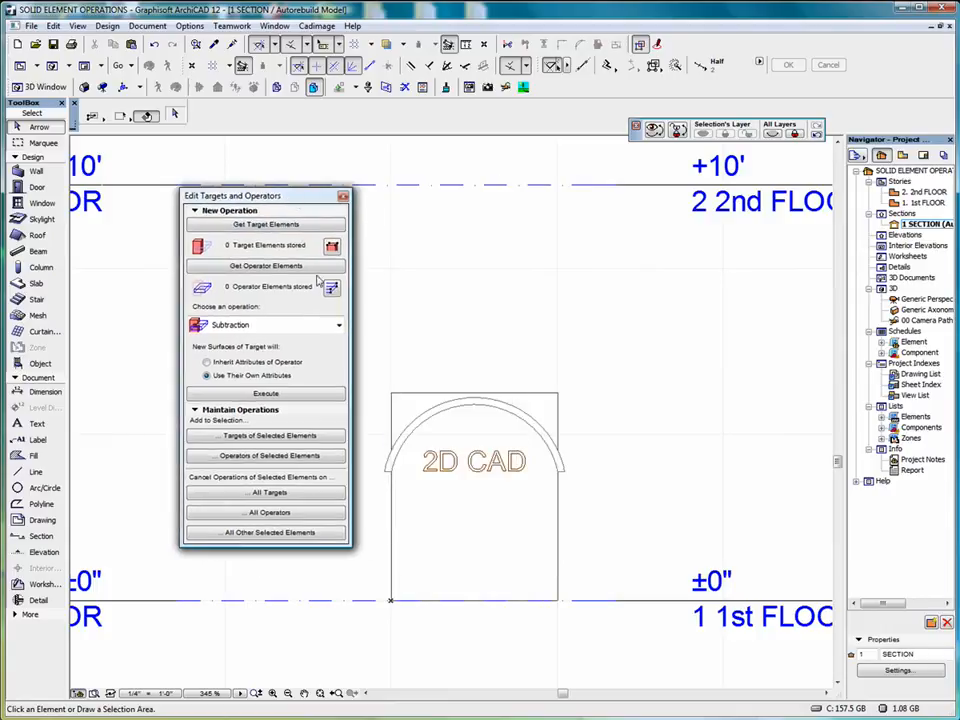
left_click(559, 396)
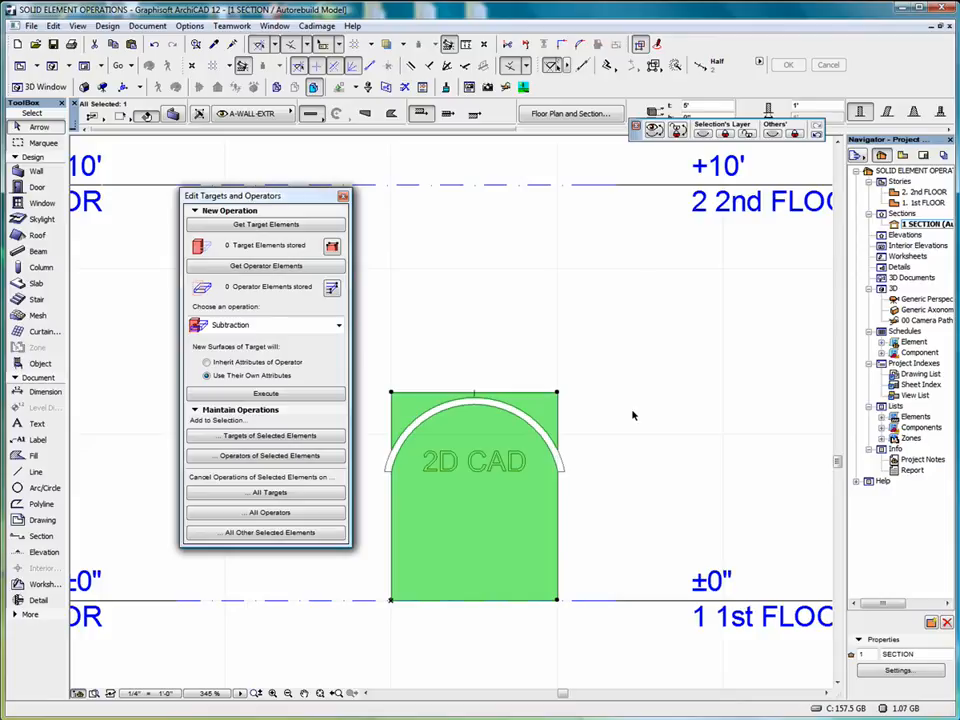
left_click(257, 227)
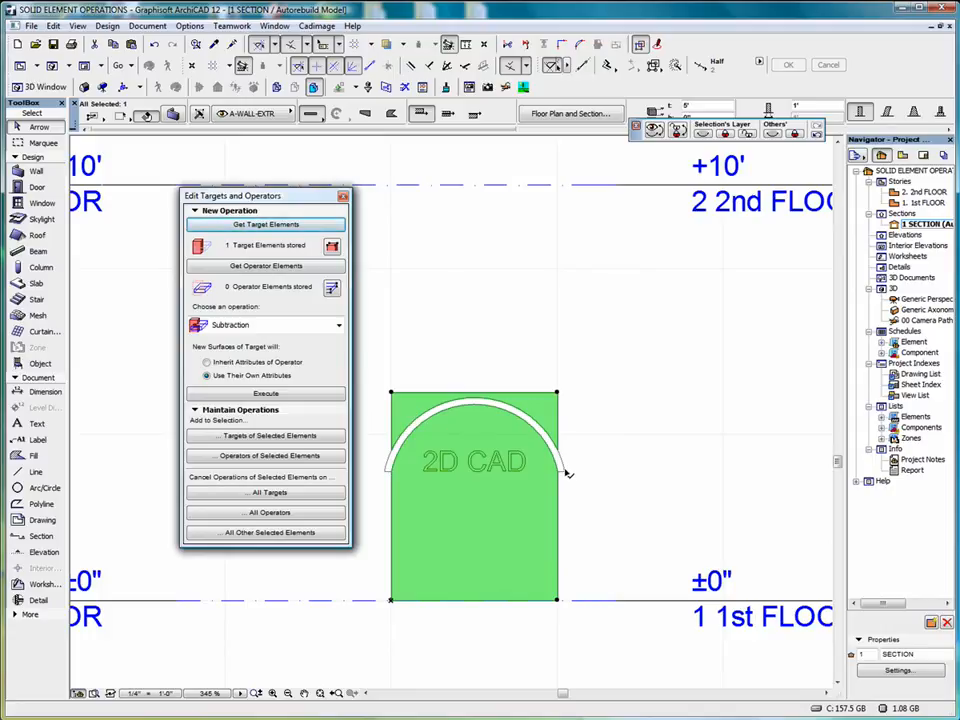
Store the ABC arch as the operator and execute Subtraction with upwards extrusion on the wall
left_click(561, 452)
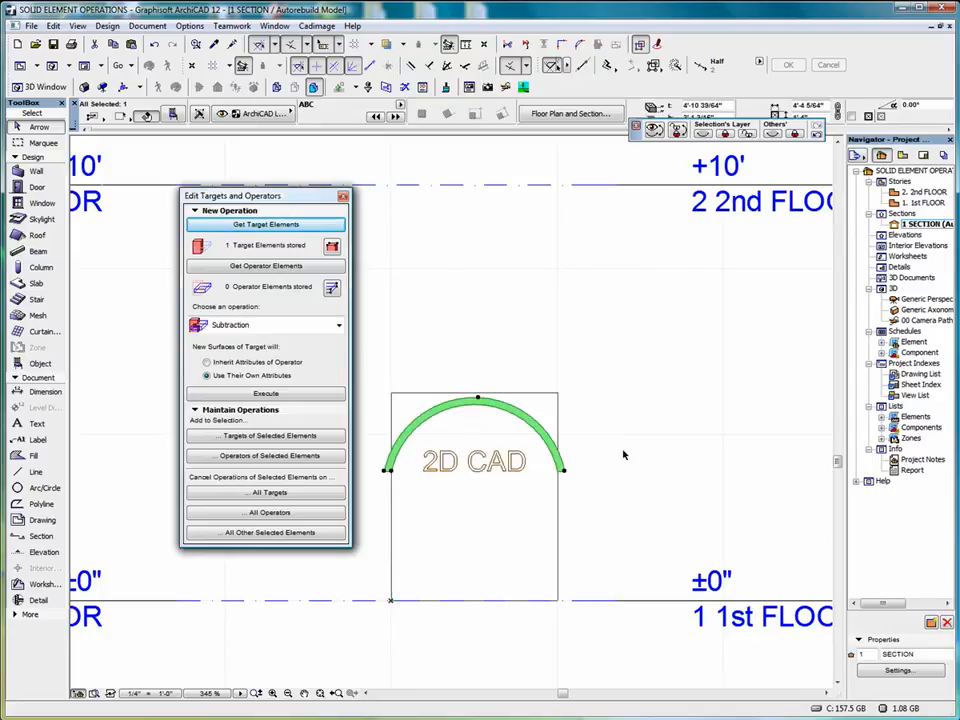
left_click(254, 268)
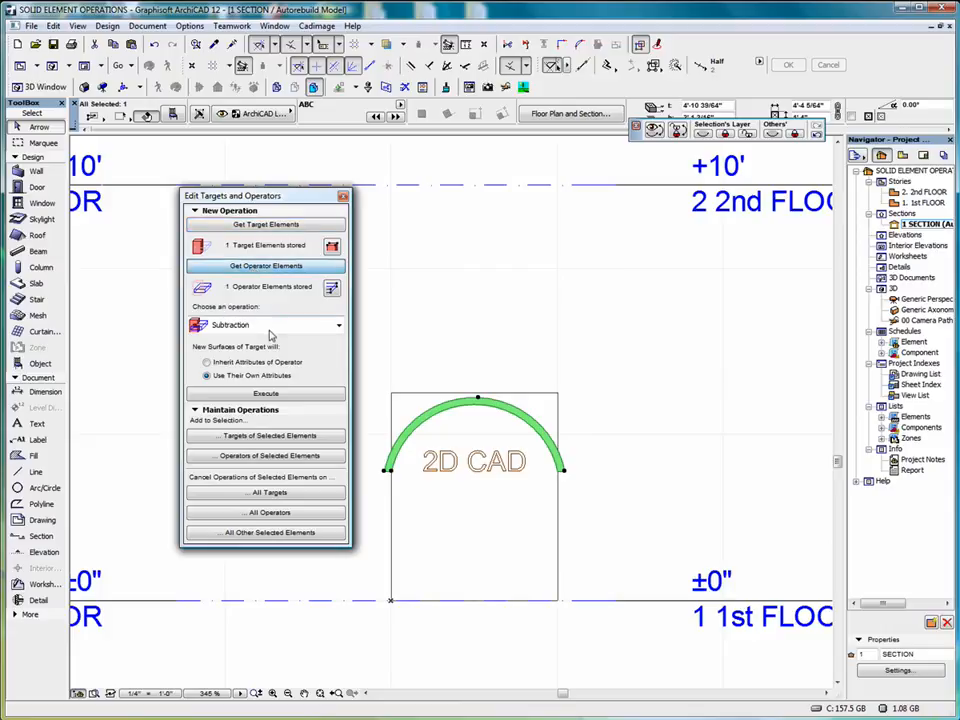
left_click(339, 330)
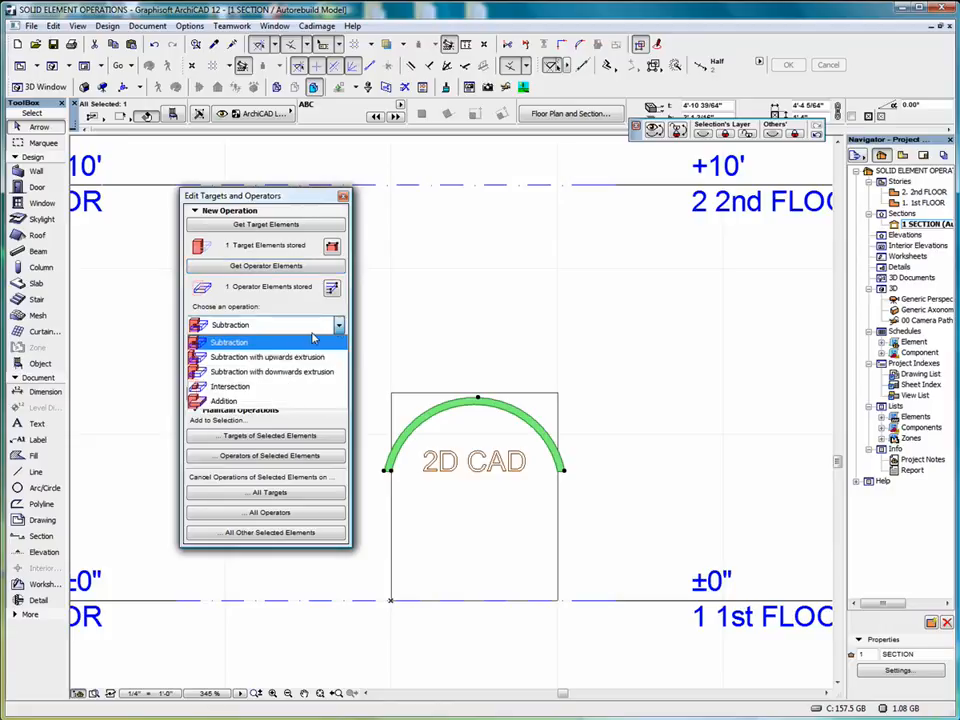
left_click(272, 358)
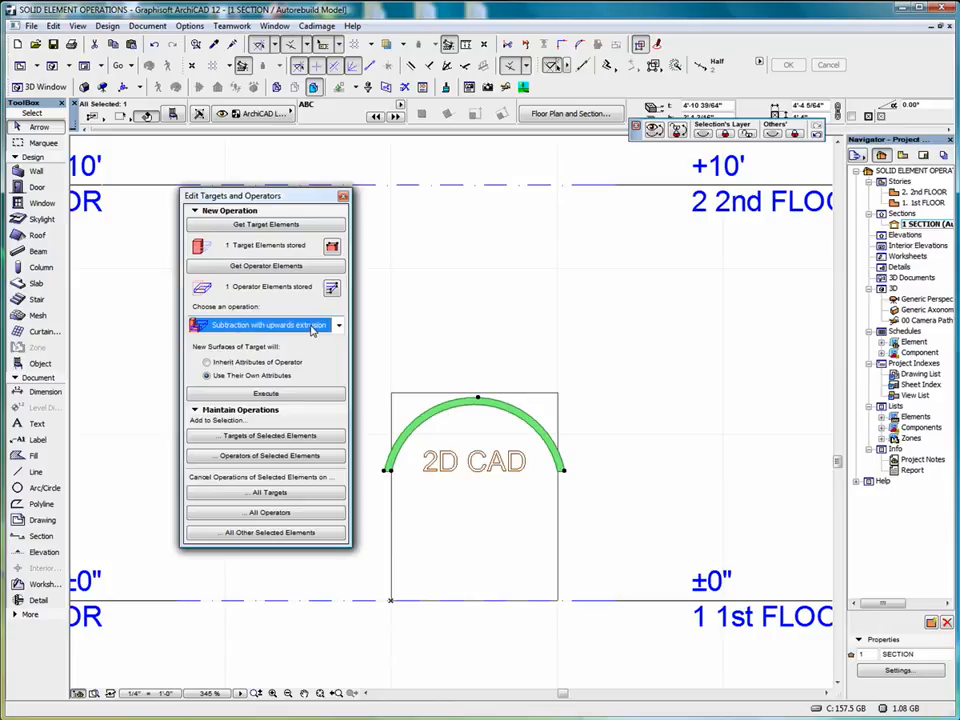
left_click(266, 394)
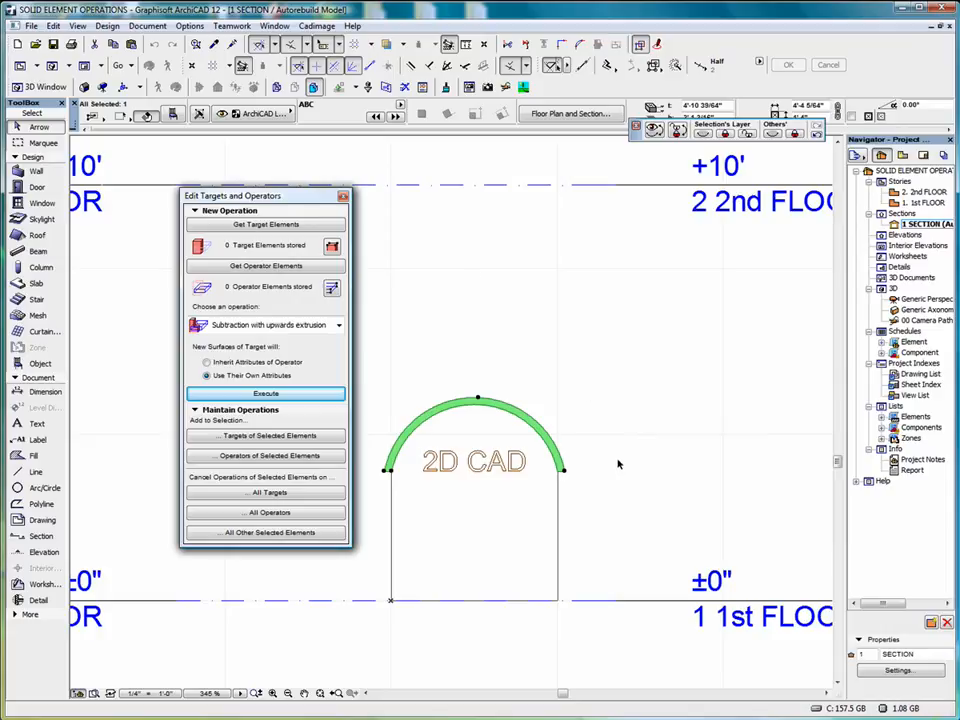
Test the subtraction by moving the ABC arch up about 9 inches, return it to its previous height and deselect it
left_click(479, 399)
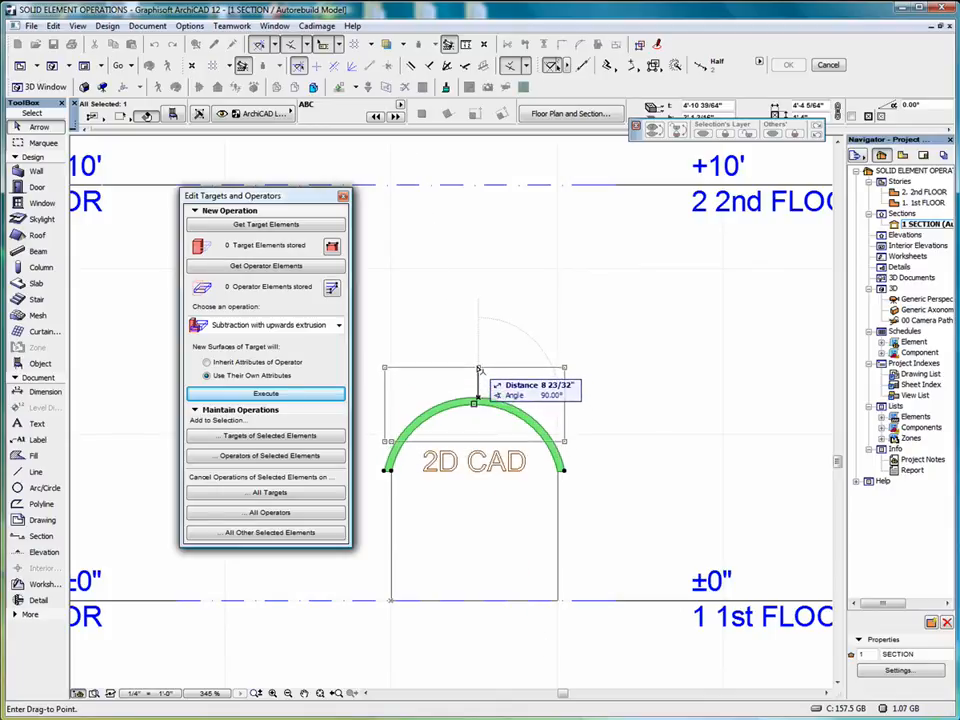
left_click(479, 371)
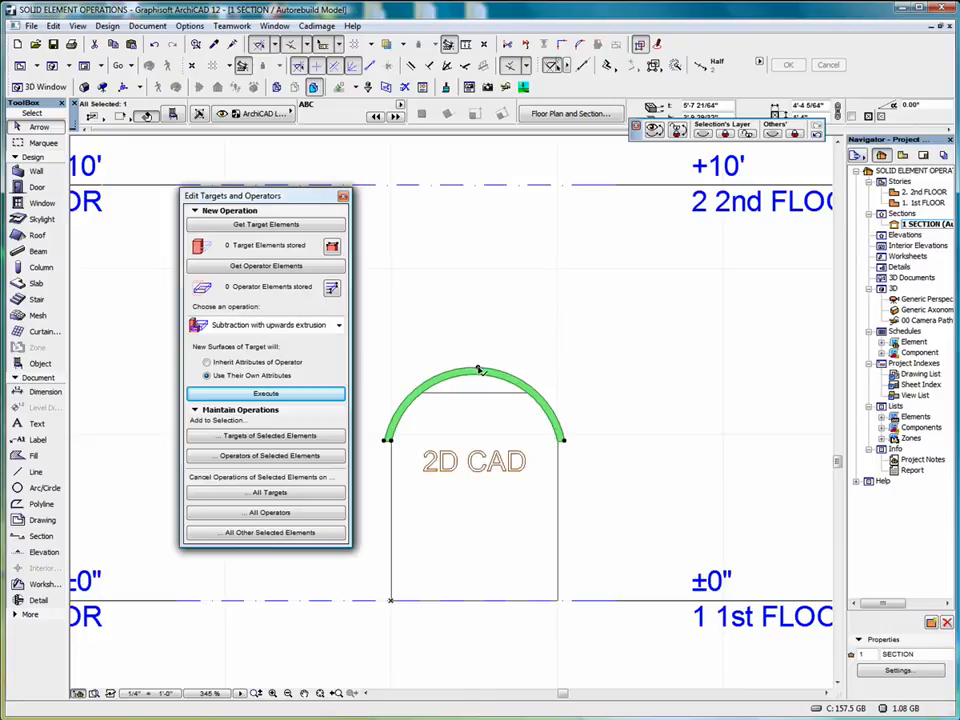
left_click_drag(479, 371, 479, 399)
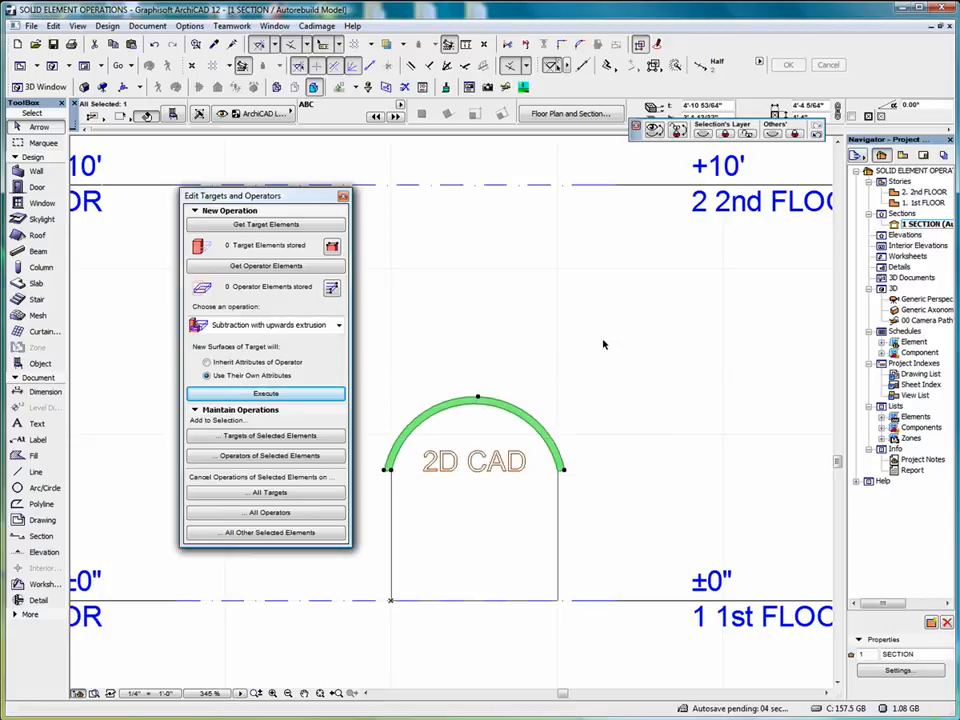
left_click(711, 322)
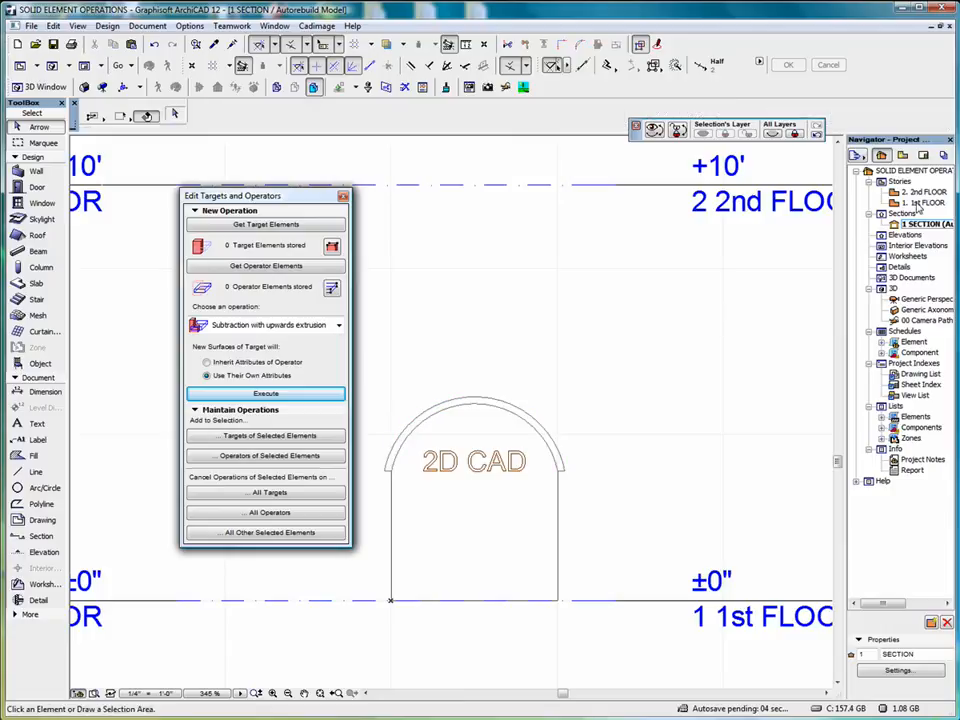
Return to the 1st FLOOR plan and move the separate Text 3D 12 object onto the middle of the wall's front face
double_click(918, 204)
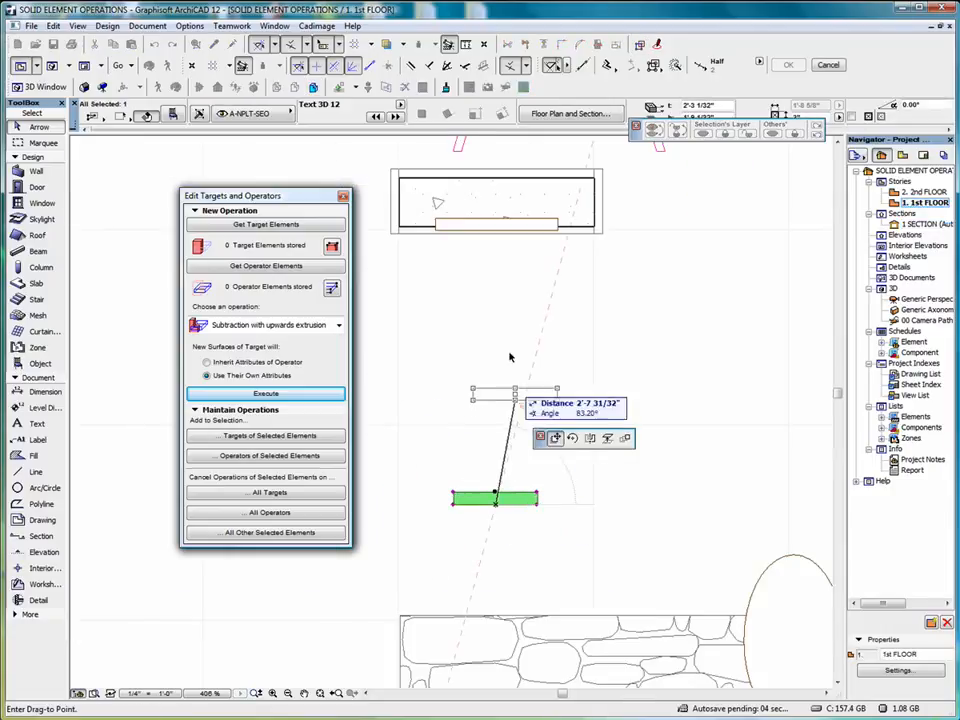
left_click(497, 232)
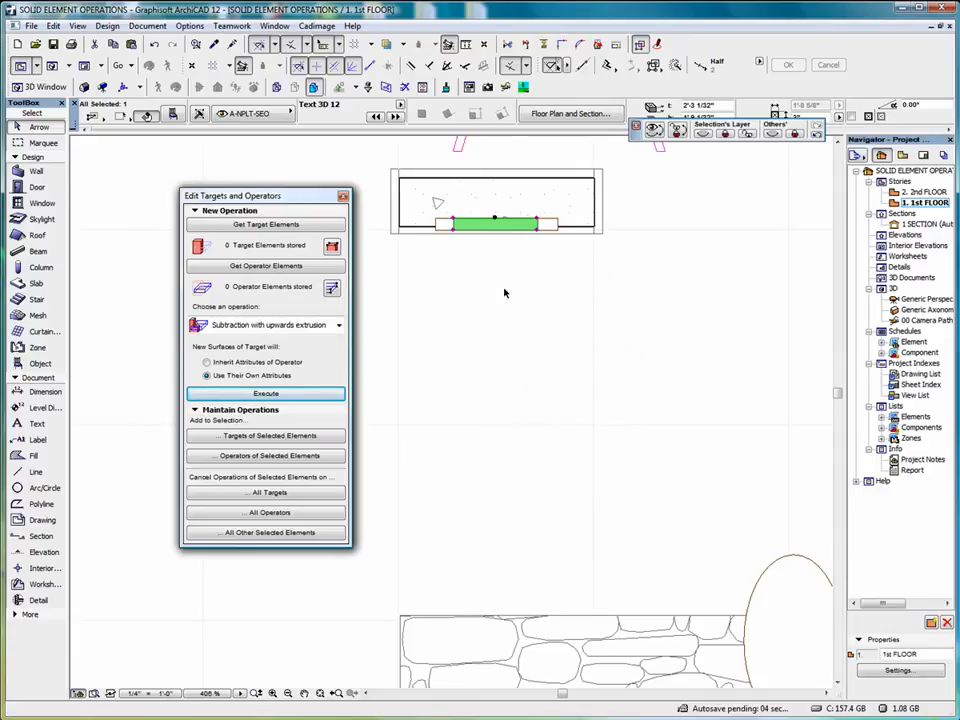
left_click(564, 300)
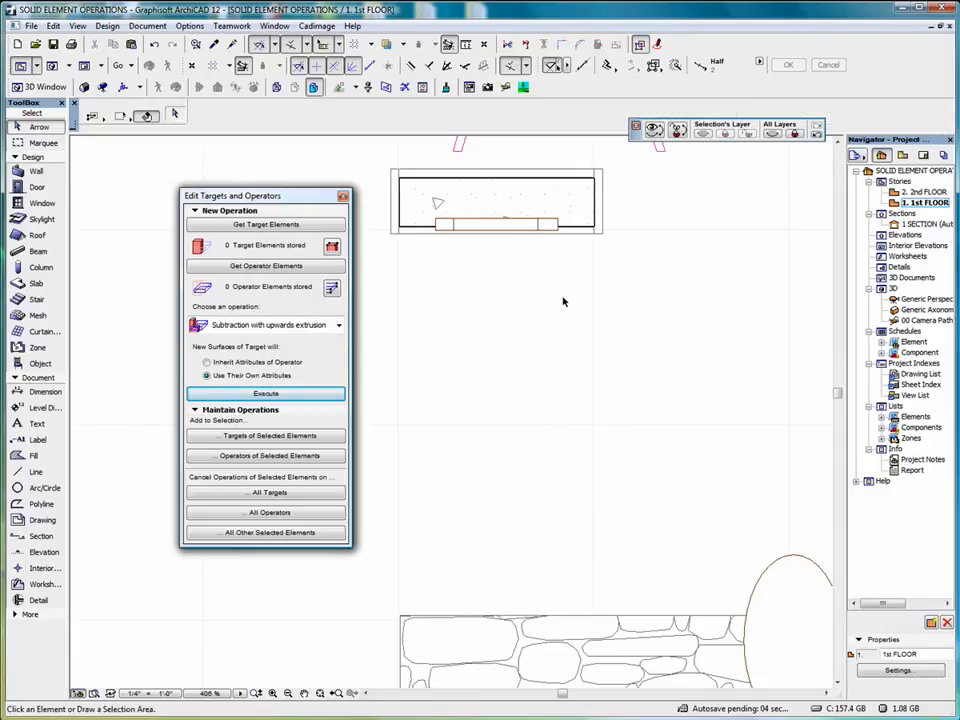
Select the wall in plan and store it as the target element for a new solid operation
left_click(411, 183)
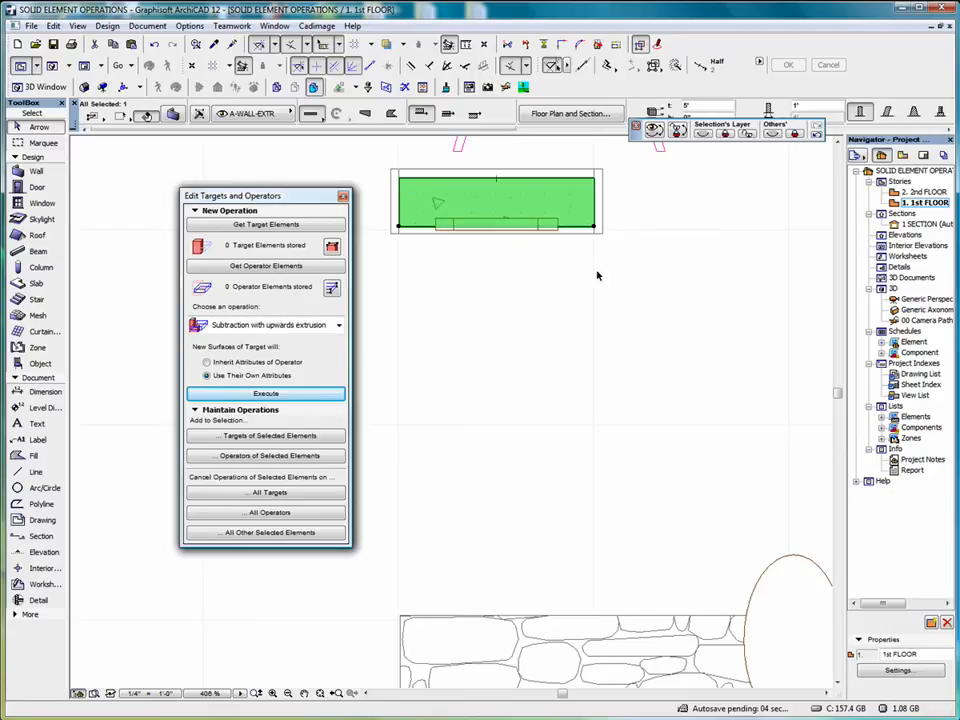
scroll(633, 215, "up", 3)
left_click_drag(287, 204, 739, 283)
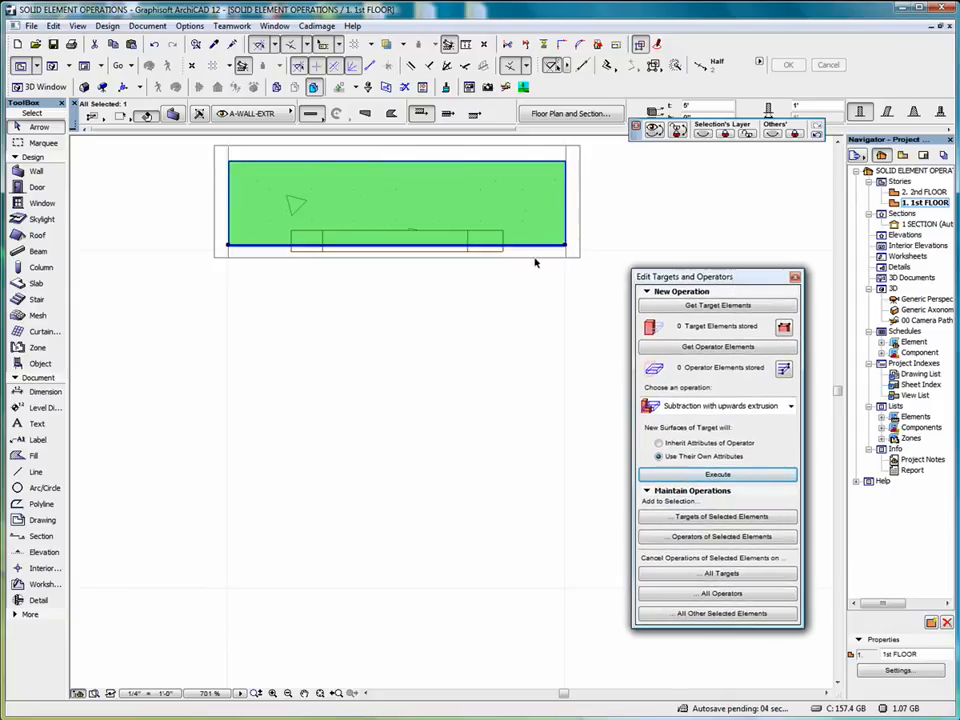
left_click(714, 309)
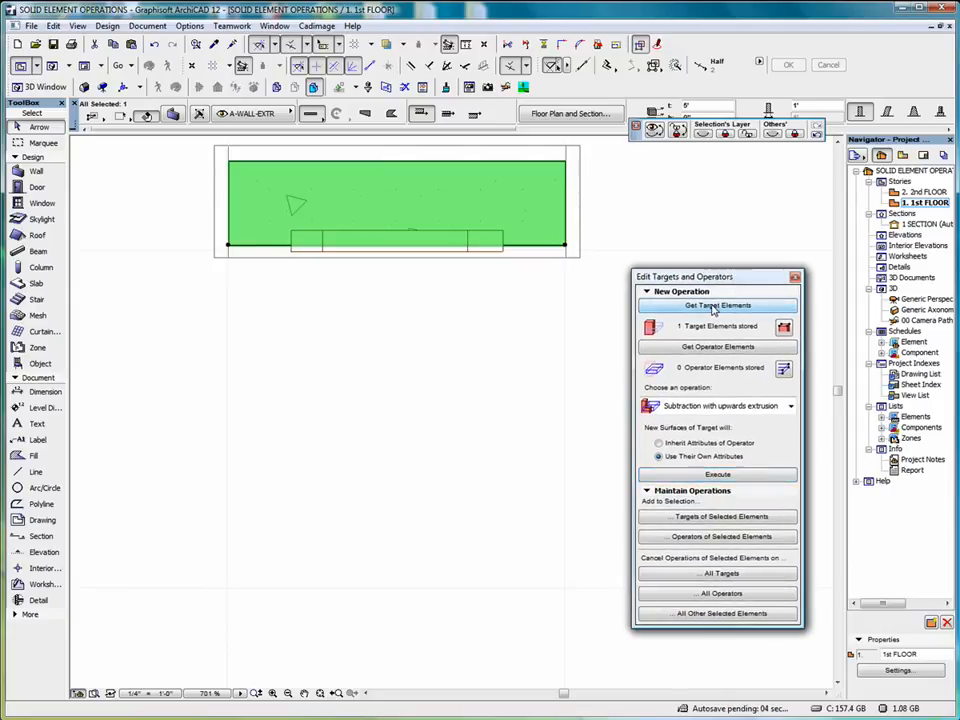
Store both Text 3D 12 objects as operators, execute a plain Subtraction from the wall and close the dialog
left_click(505, 262)
left_click(486, 252)
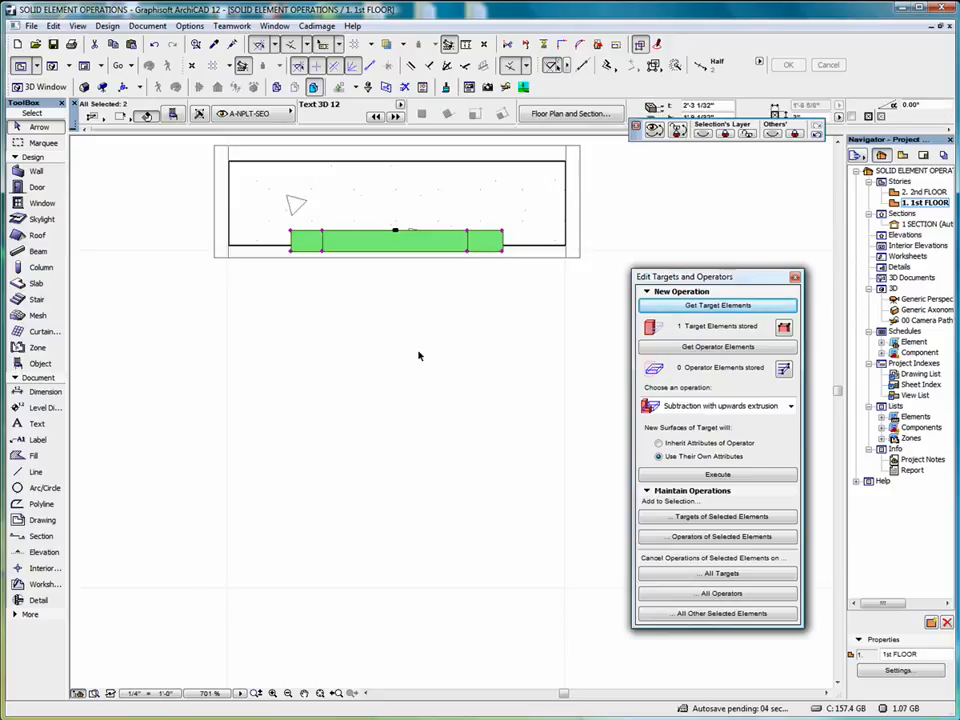
left_click(716, 351)
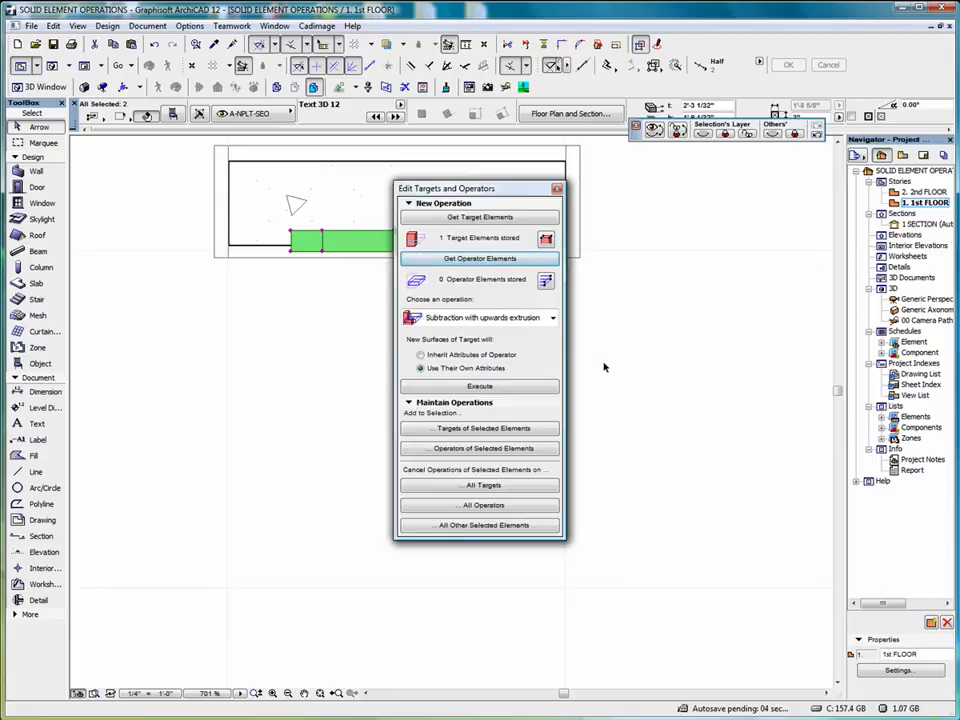
left_click(479, 259)
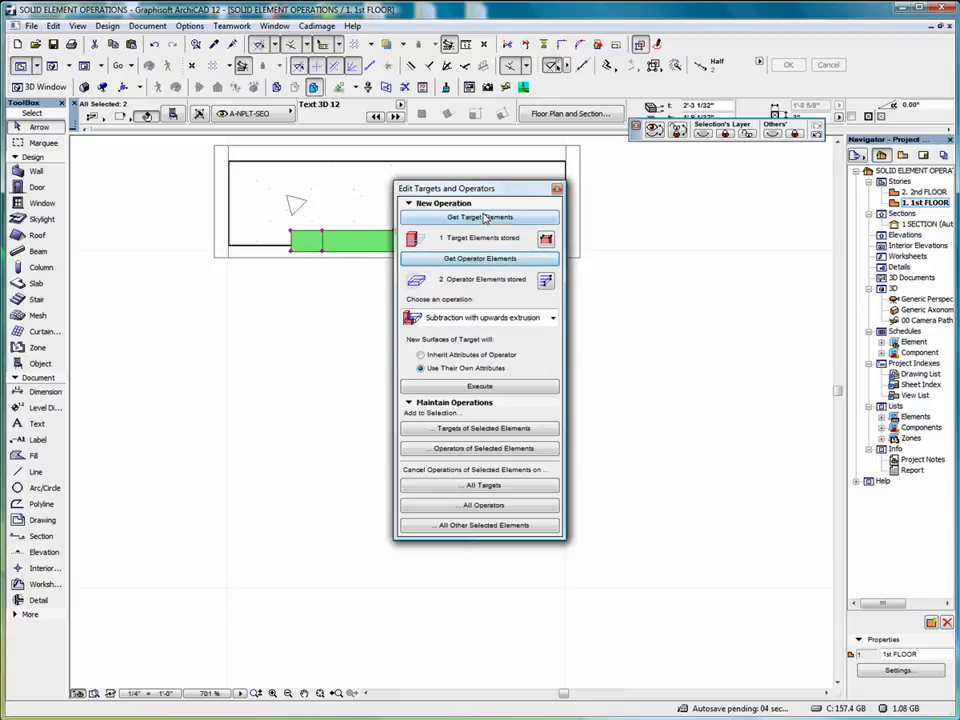
left_click(552, 318)
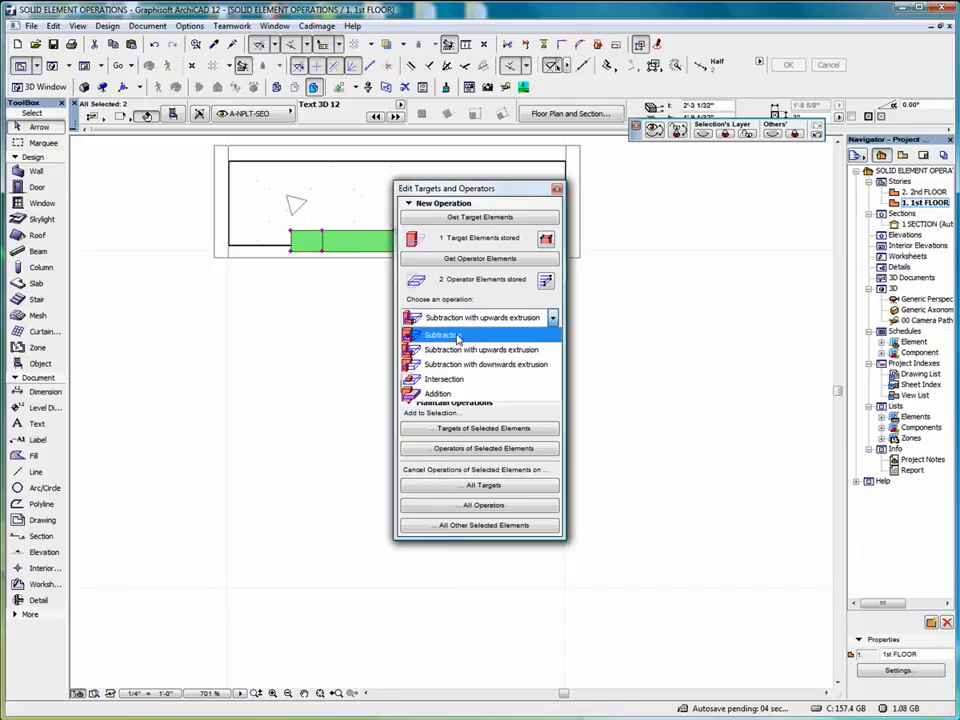
left_click(457, 340)
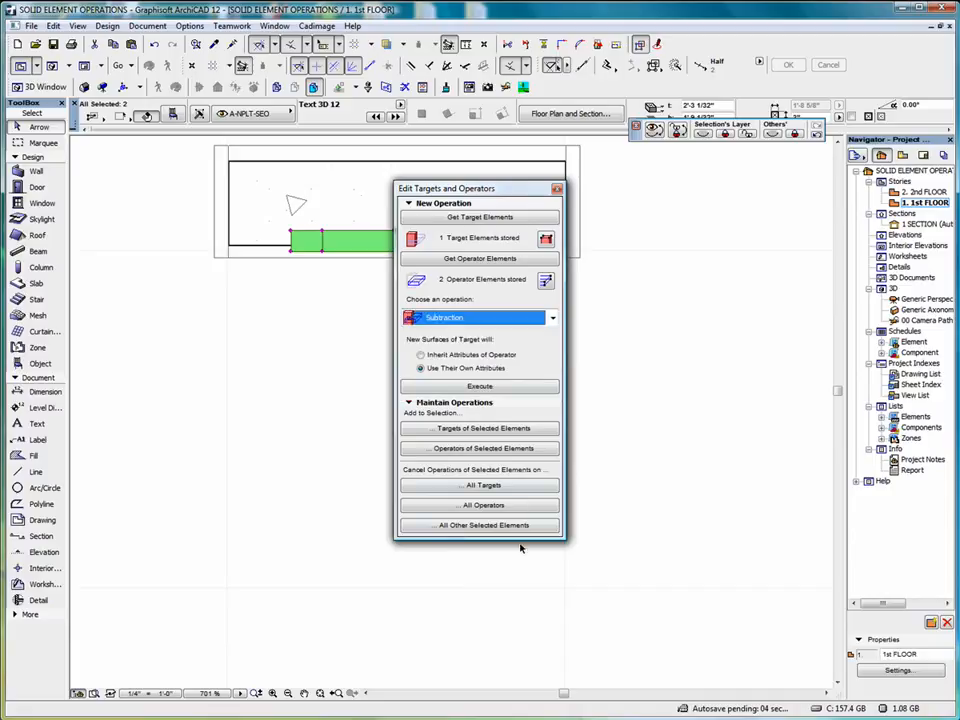
left_click(478, 387)
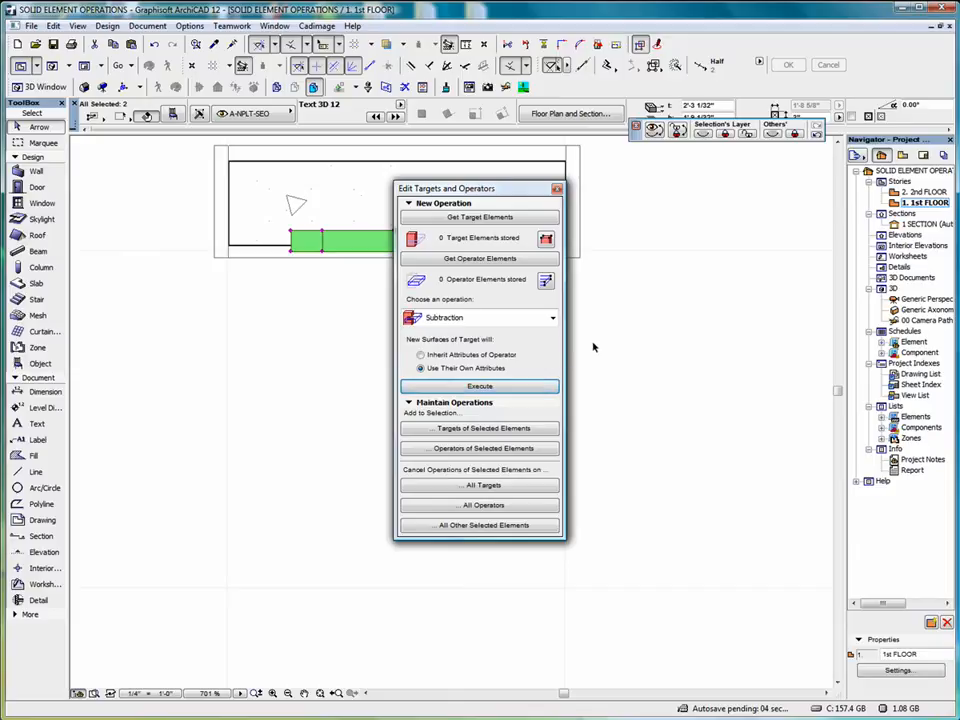
left_click(632, 256)
scroll(640, 283, "down", 3)
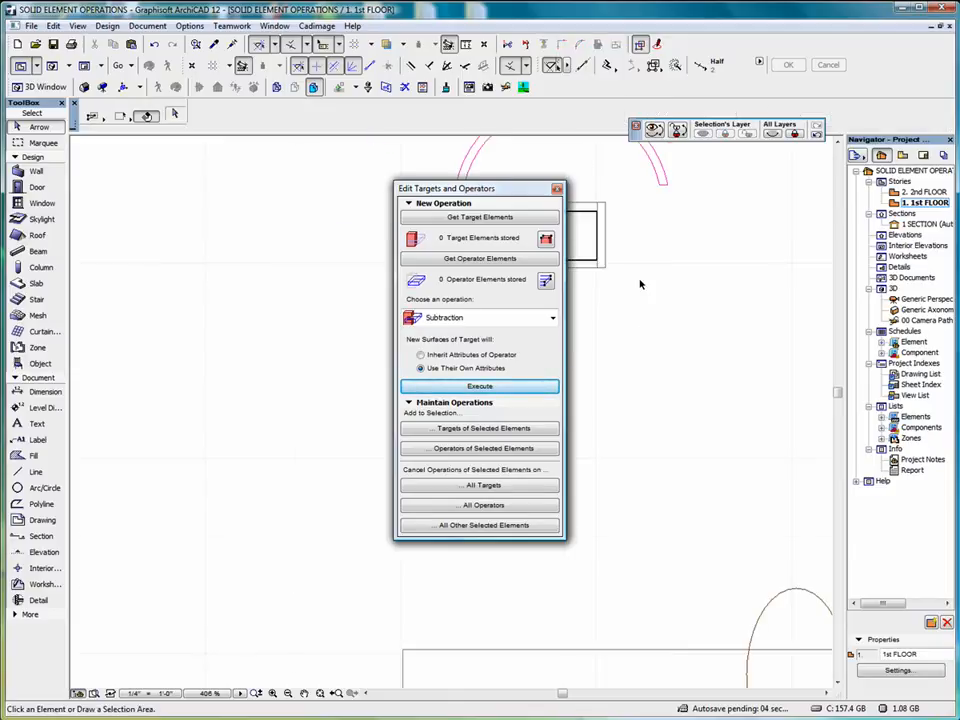
left_click(557, 189)
Delete the original arched slab and the magenta arc linework above the wall in the plan
middle_click_drag(399, 181, 289, 336)
left_click(261, 165)
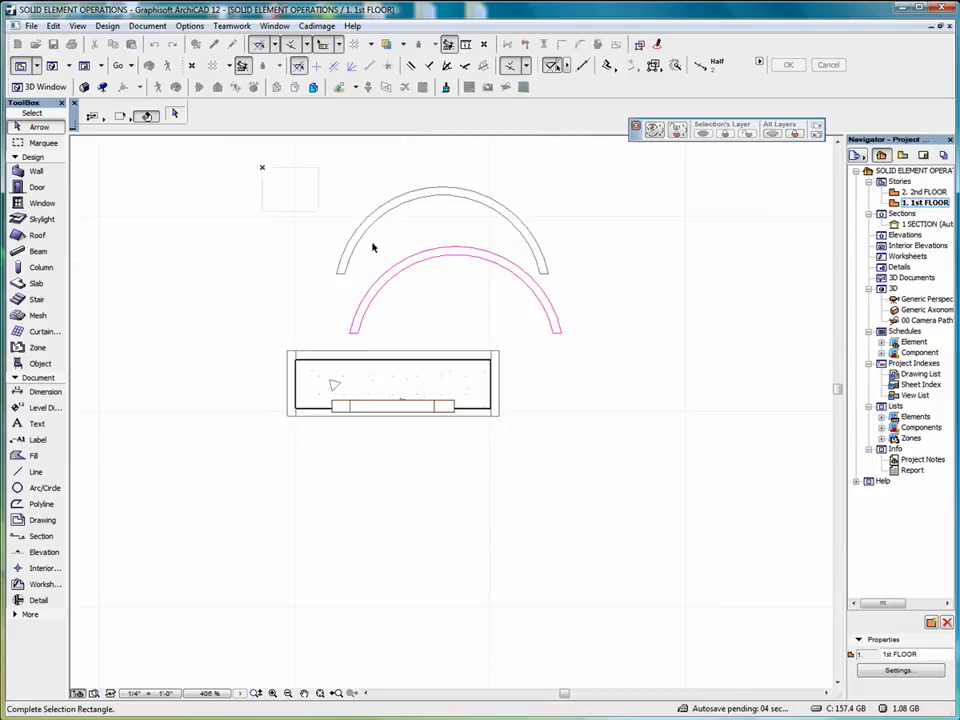
left_click(589, 296)
right_click(603, 239)
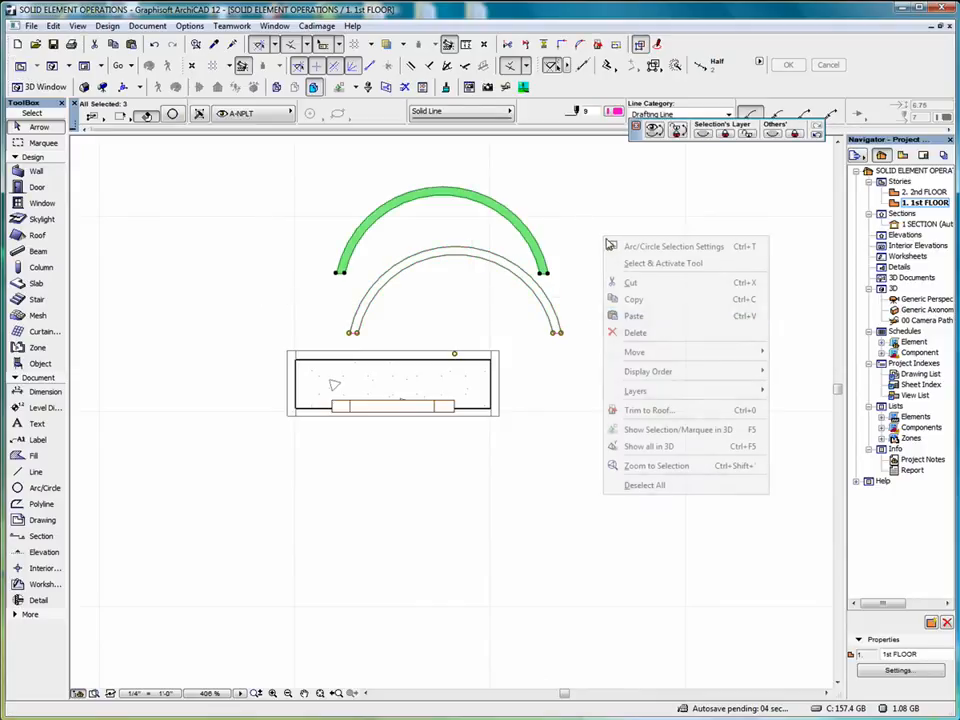
left_click(673, 338)
Draw a marquee around the wall in the floor plan and hide the A-NPLT-SEO layer of both Text 3D 12 objects
key("m")
left_click(260, 316)
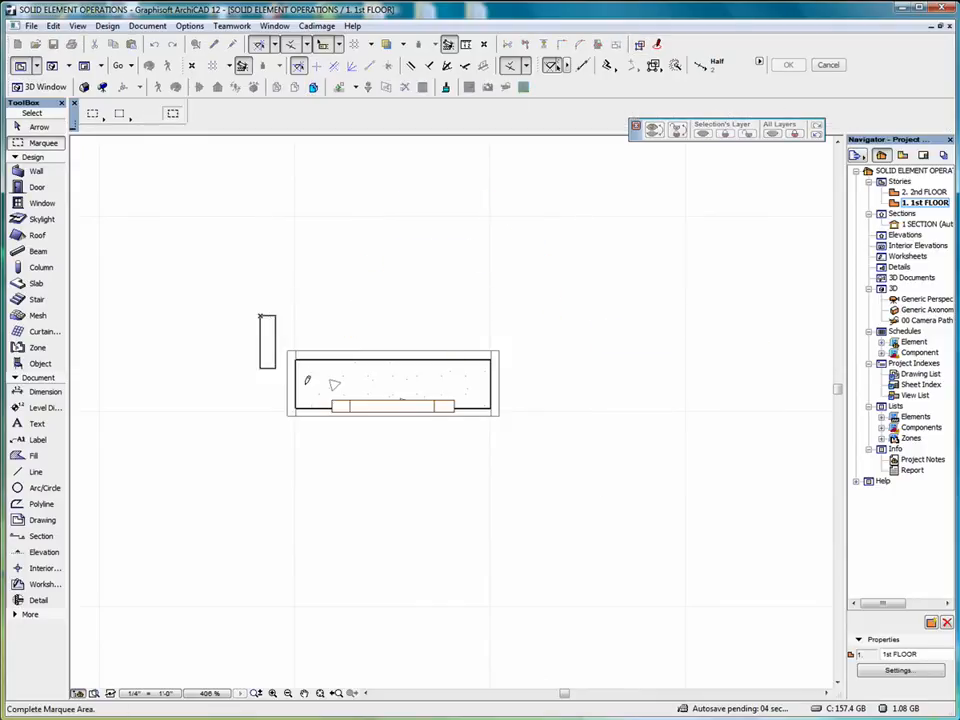
left_click(524, 442)
right_click(561, 322)
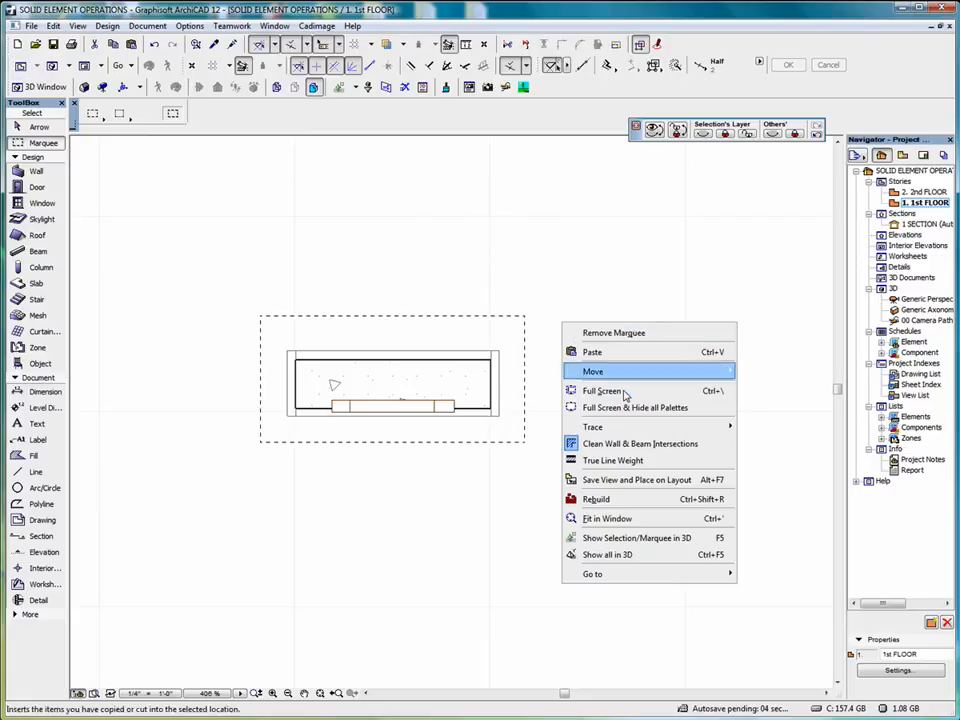
mouse_move(646, 573)
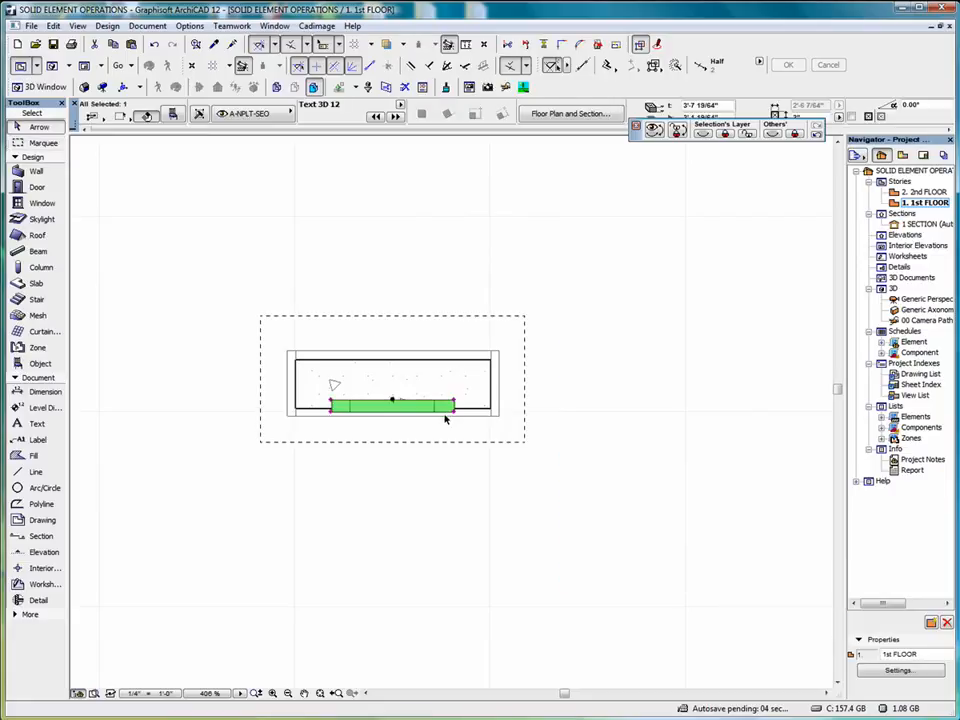
left_click(435, 406, "shift")
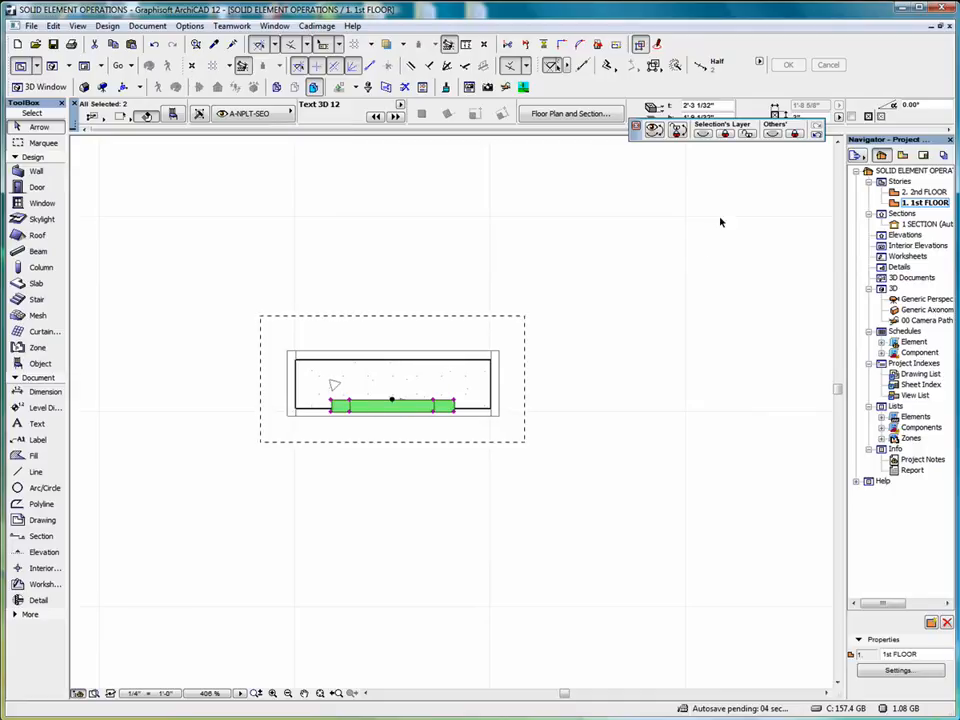
left_click(702, 135)
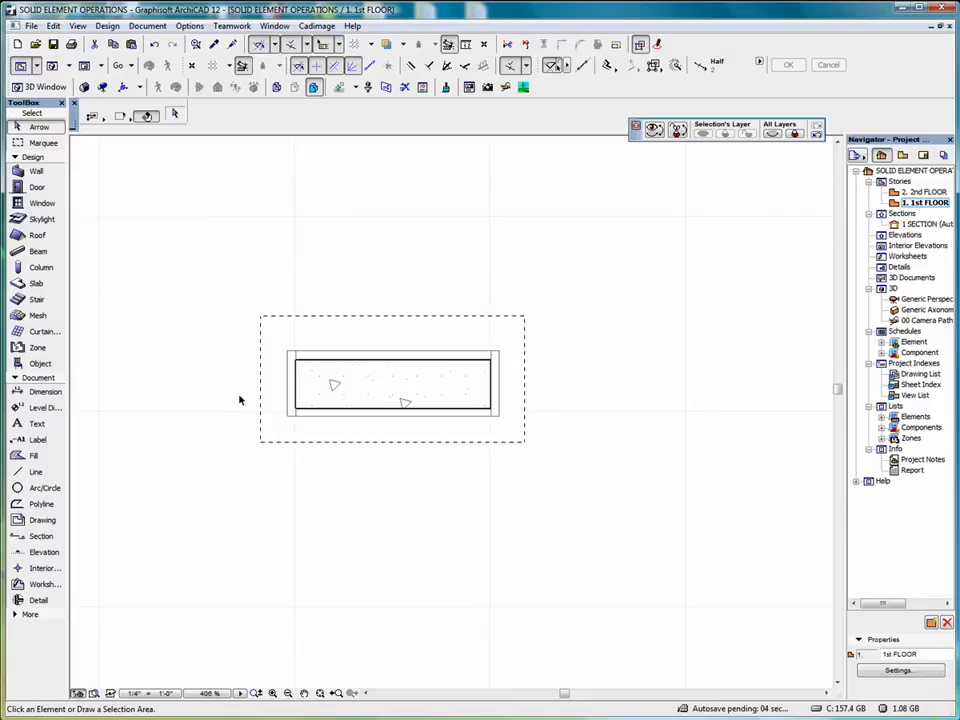
Show the marquee area in 3D and orbit around to examine the wall's front face with its carved text
right_click(628, 320)
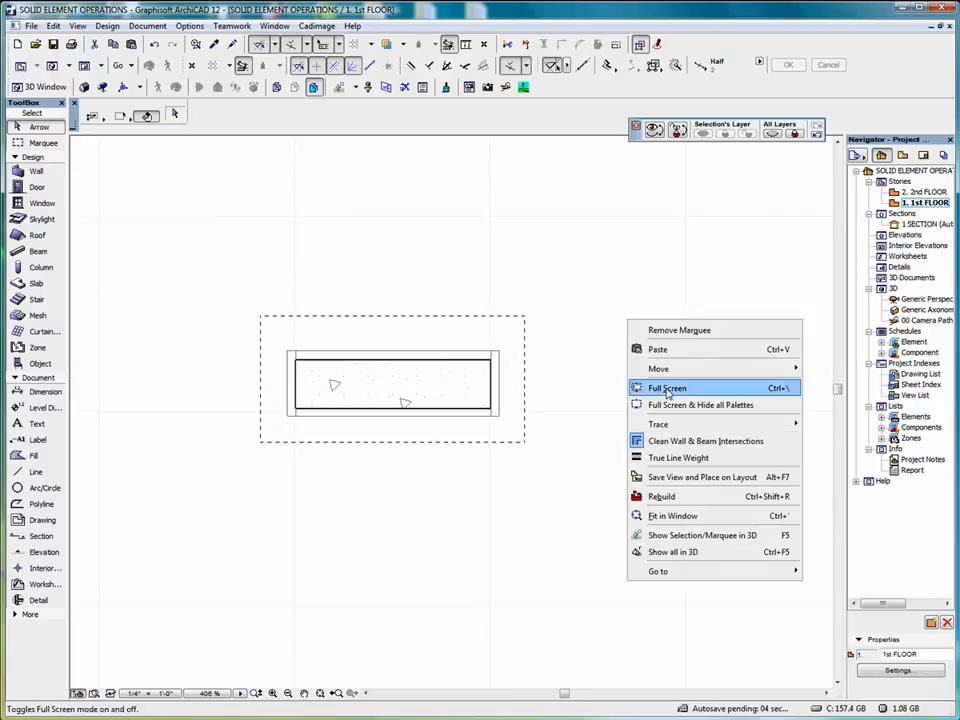
mouse_move(671, 570)
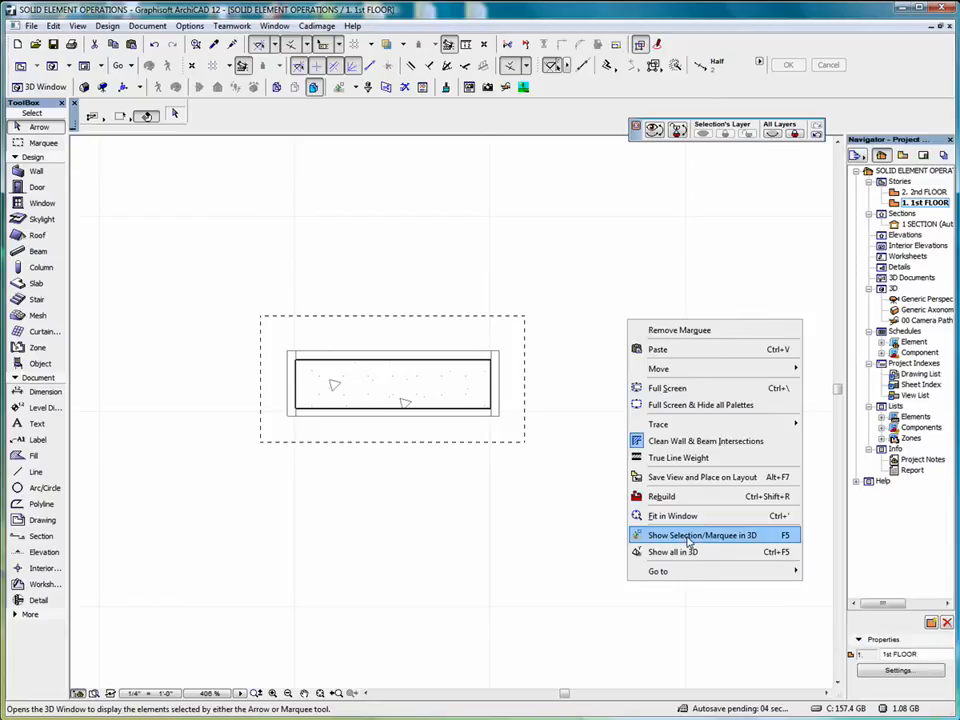
left_click(688, 540)
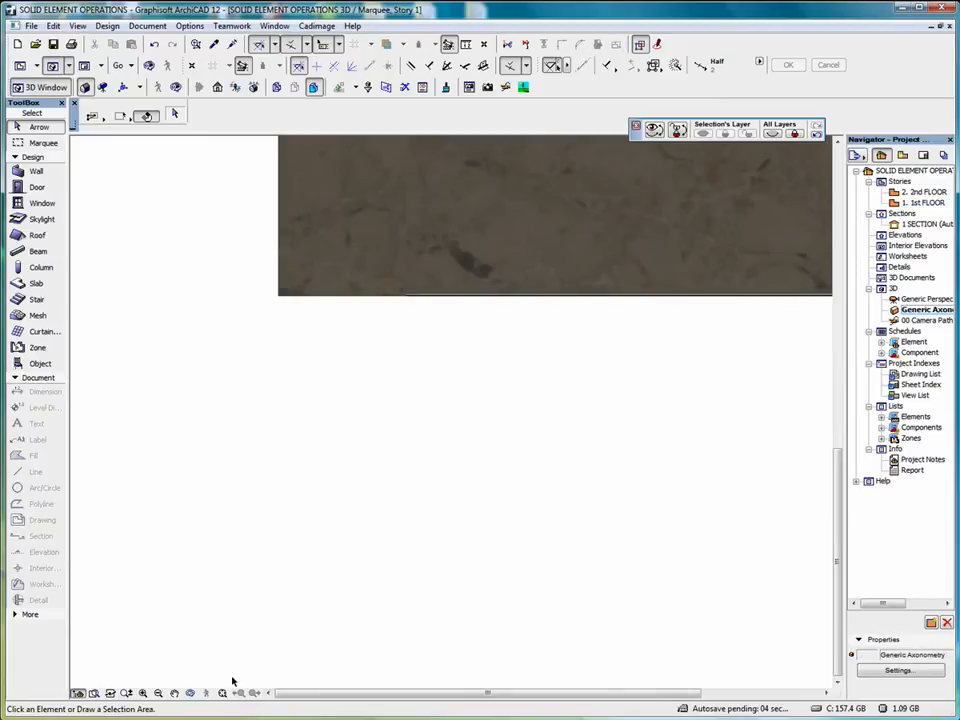
left_click(222, 692)
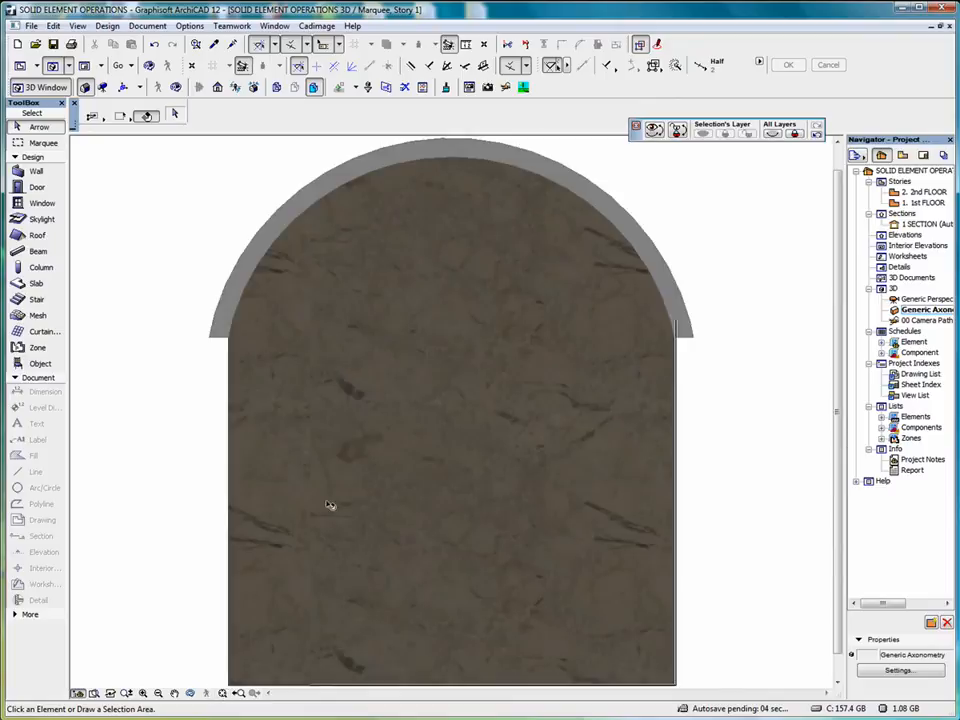
left_click(192, 697)
left_click_drag(212, 502, 467, 527)
left_click_drag(268, 508, 332, 528)
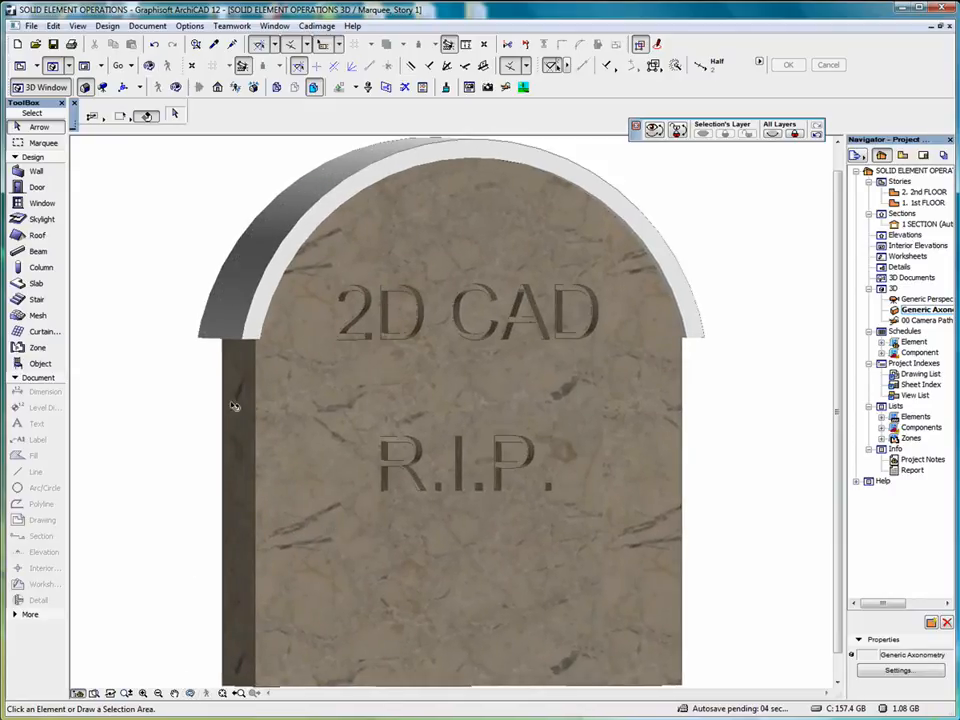
Select the ABC arch object on top of the wall and set its material to 04 | Limestone Rough
left_click(242, 337)
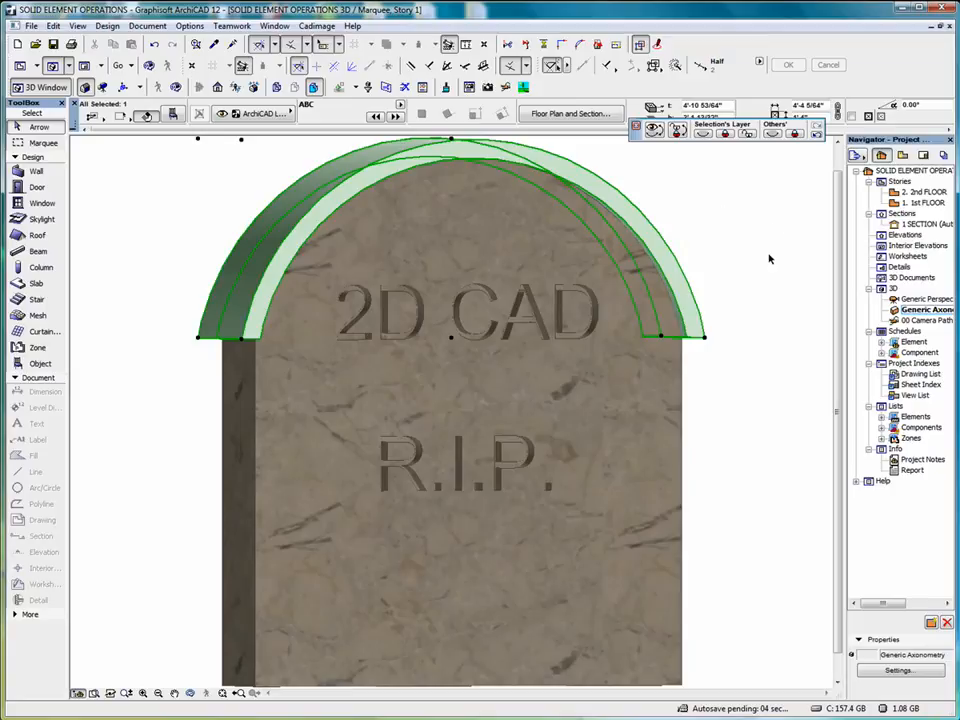
right_click(727, 207)
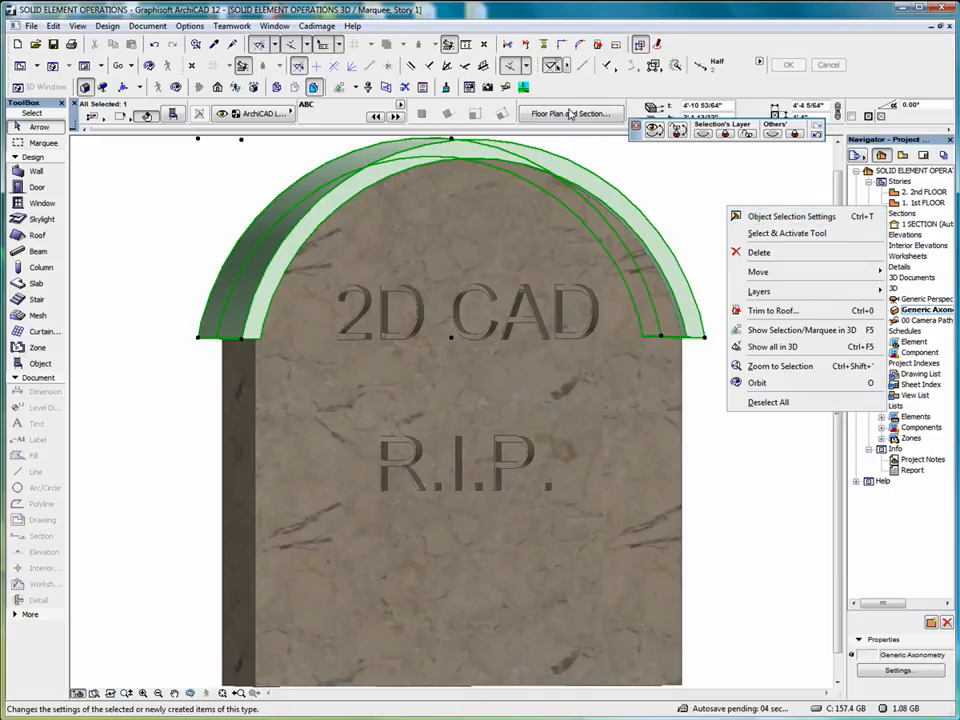
left_click(710, 220)
scroll(612, 121, "down", 4)
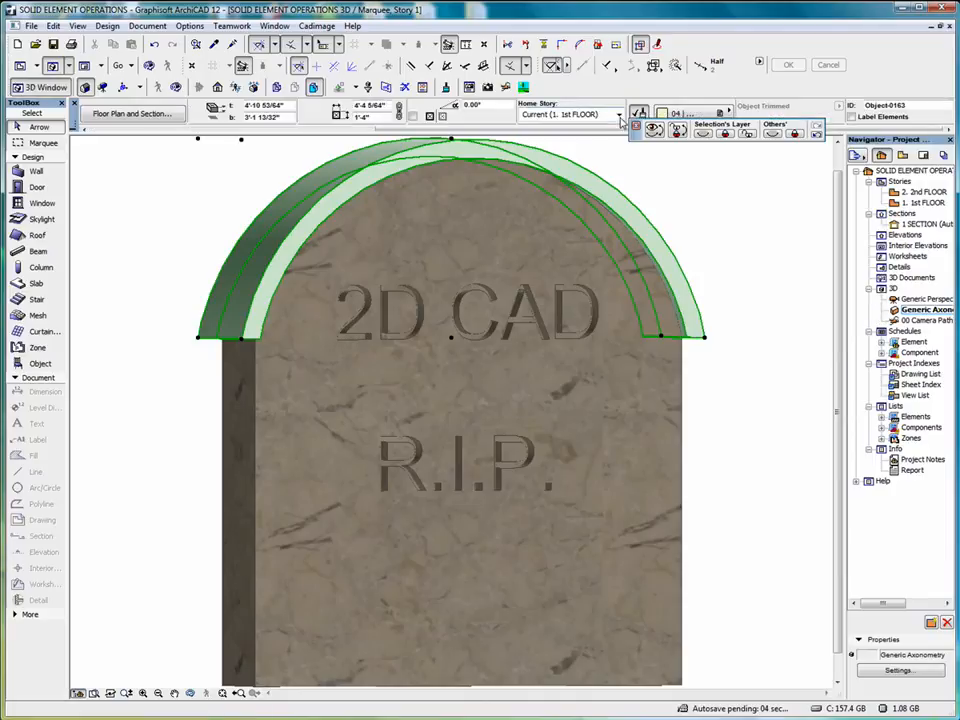
left_click(690, 112)
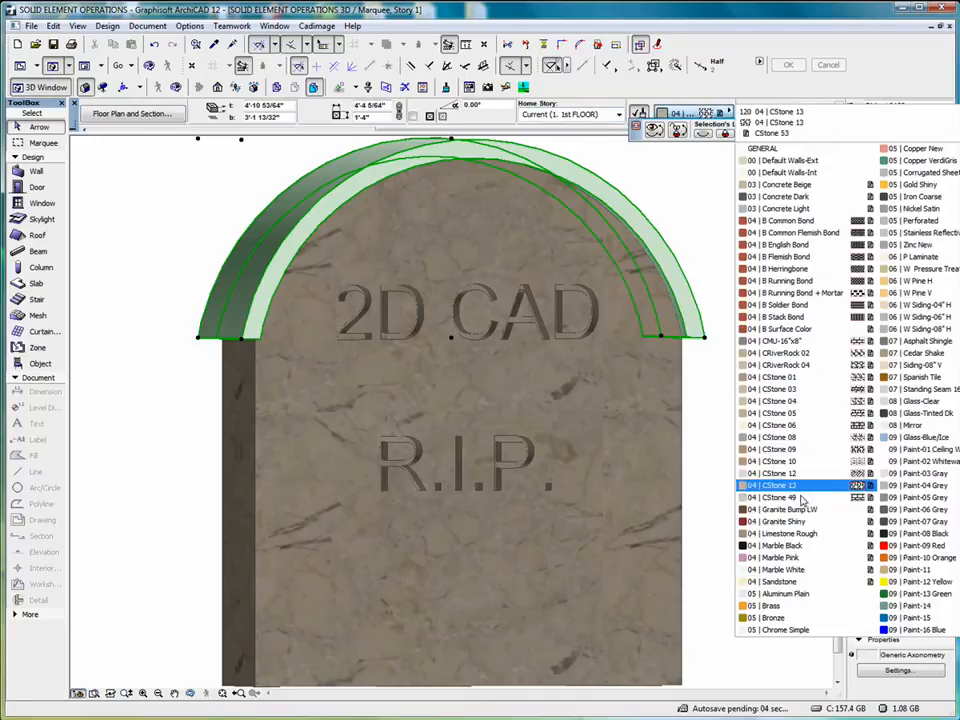
left_click(795, 533)
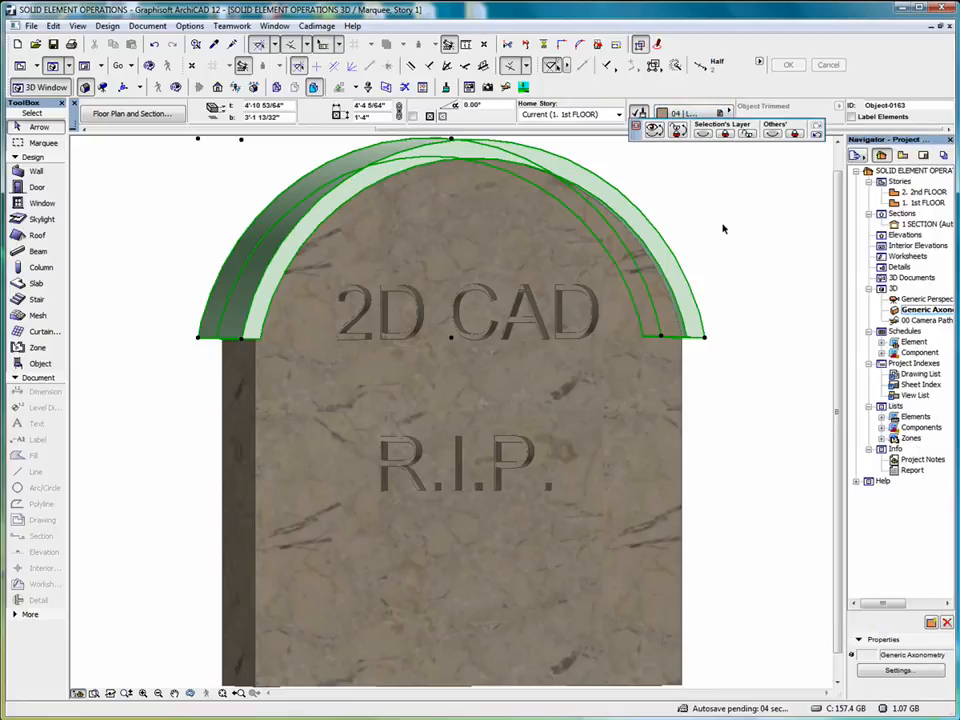
Override the ABC arch's own materials with 04 | Limestone Rough in its object settings and inspect the result from an angle
right_click(736, 152)
left_click(763, 160)
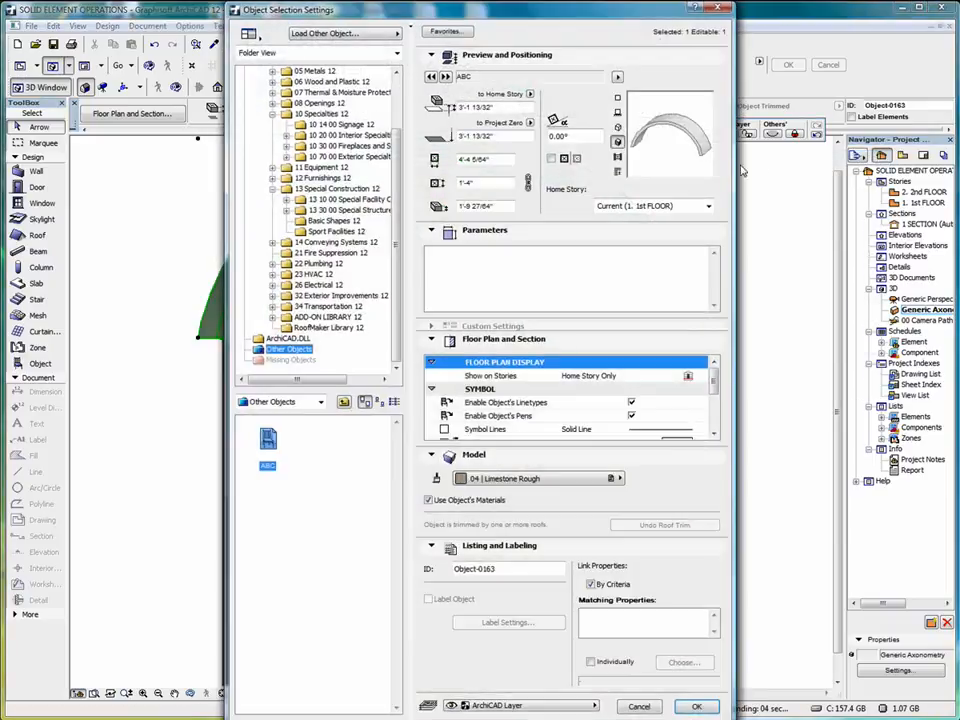
left_click(536, 479)
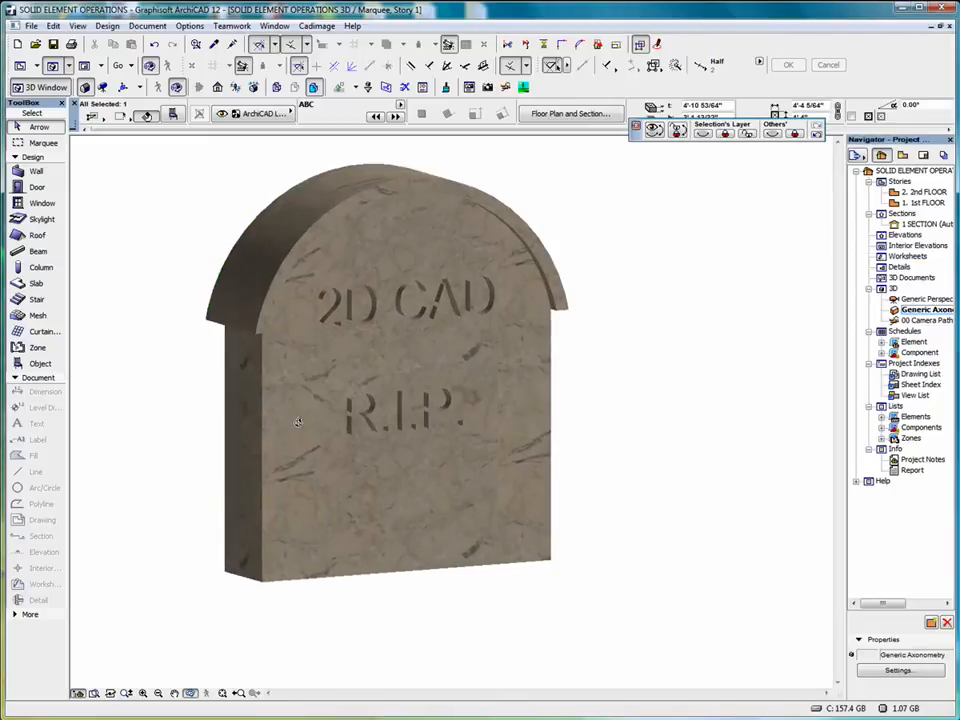
left_click_drag(246, 398, 317, 443)
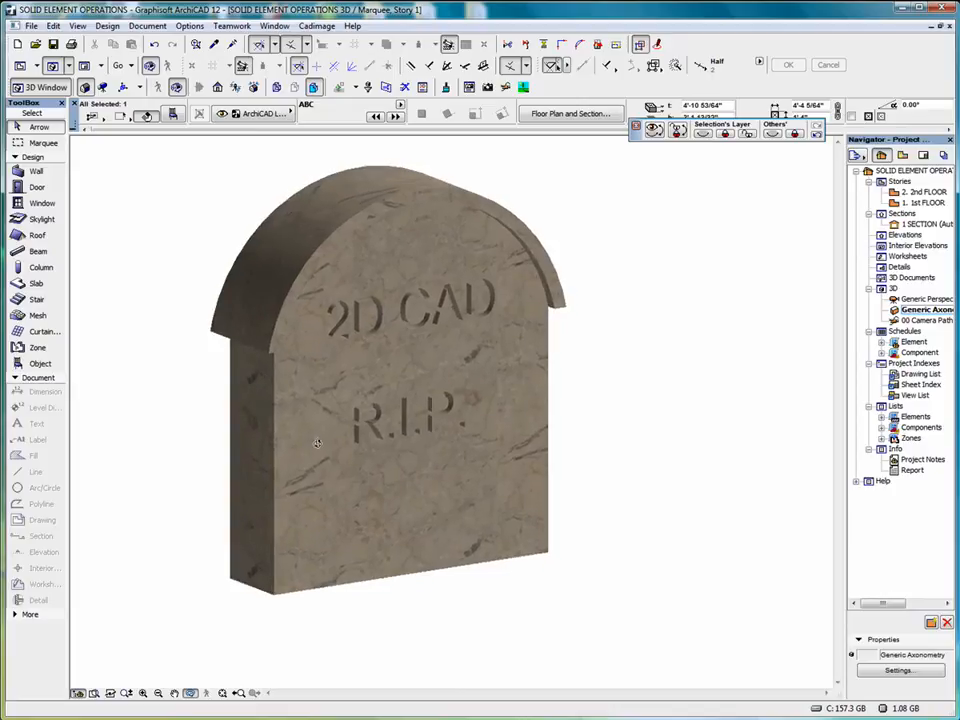